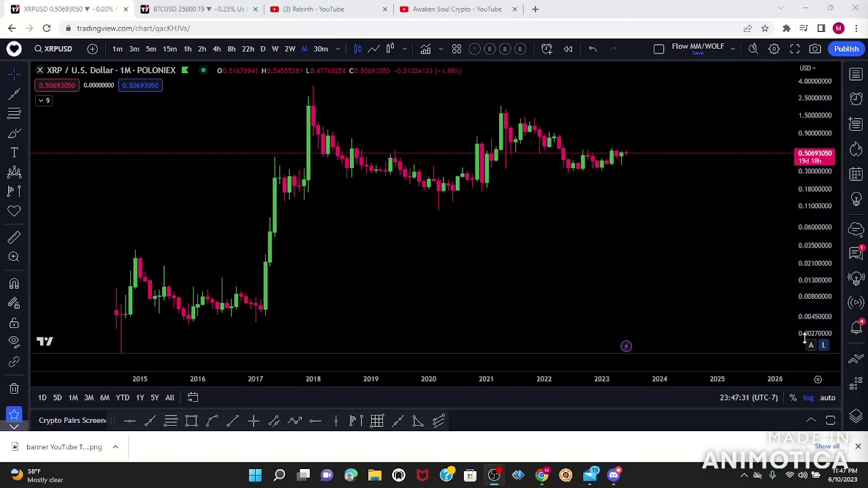
drag(761, 321, 747, 320)
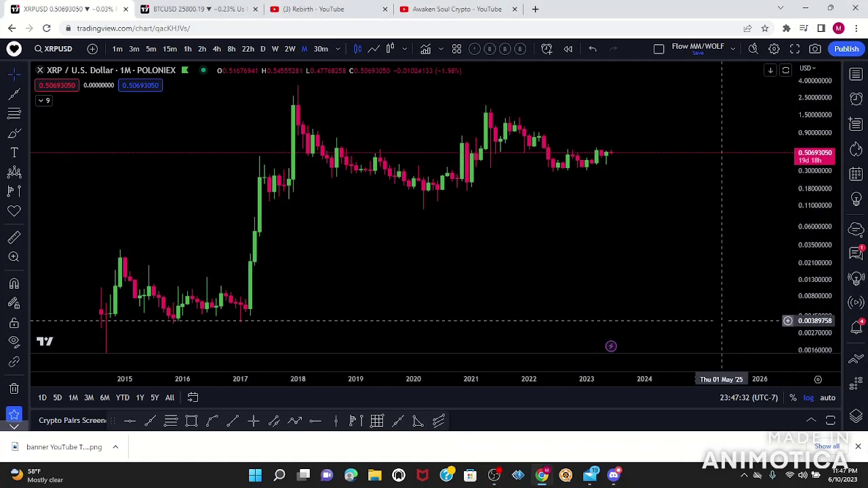
click(191, 421)
mouse_move(100, 249)
mouse_down()
mouse_move(254, 333)
mouse_move(272, 324)
mouse_up()
click(13, 133)
mouse_move(262, 94)
mouse_down()
mouse_move(710, 188)
mouse_move(688, 199)
mouse_up()
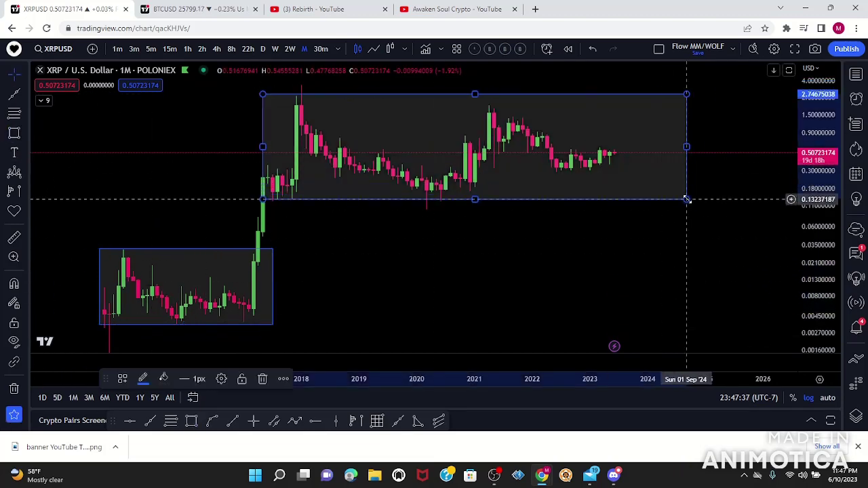
click(593, 52)
click(592, 51)
Show the hidden Pivots HL indicator on the XRP/USD monthly chart and collapse the indicator list
drag(554, 246, 523, 258)
click(42, 101)
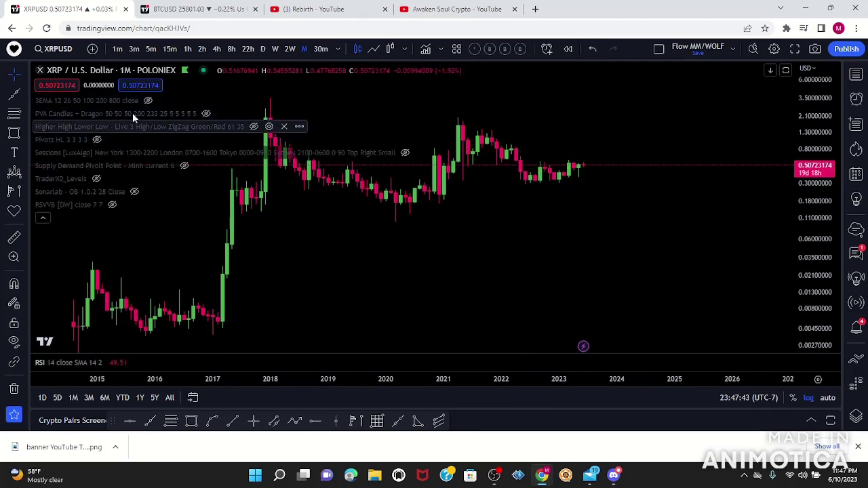
click(98, 139)
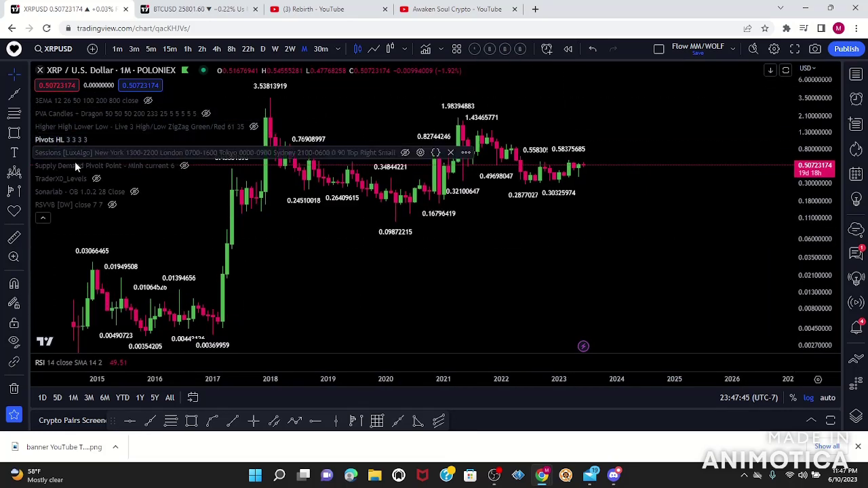
click(42, 219)
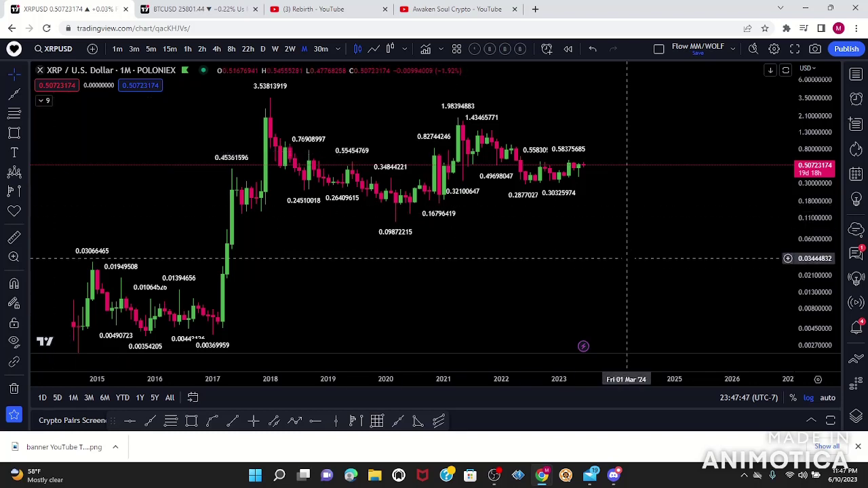
Draw horizontal lines at the March 2020 low, about 0.0968, and at the 2021 high, about 1.9476
click(129, 421)
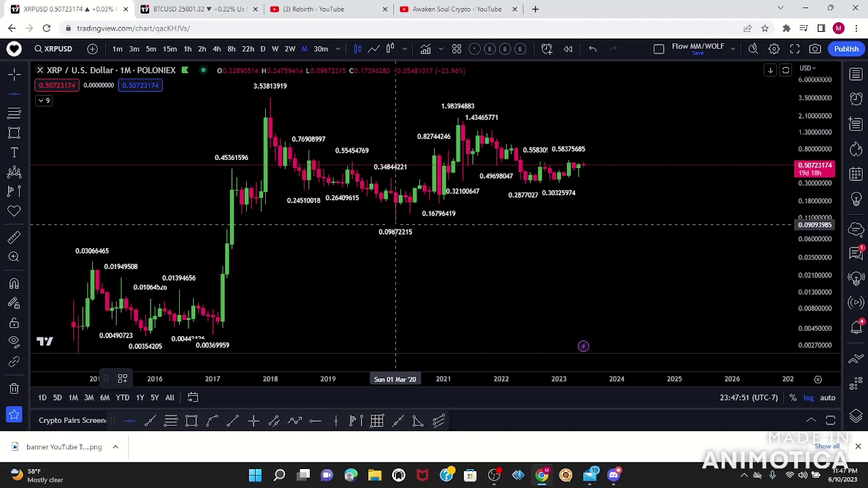
click(394, 222)
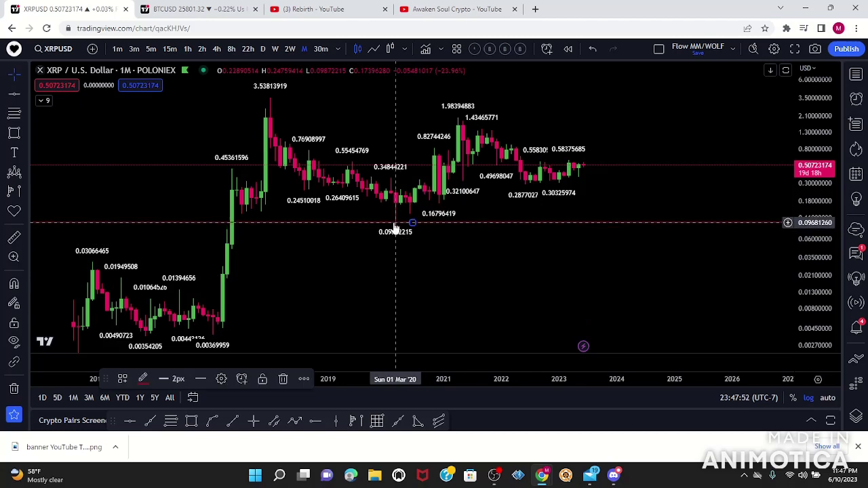
click(14, 97)
click(458, 118)
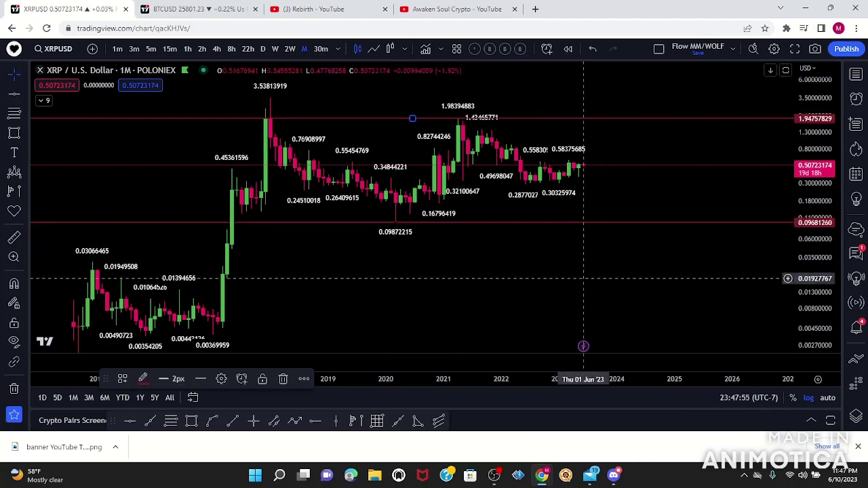
Show the hidden Higher High Lower Low - Live indicator on the chart
scroll(576, 268, up, 3)
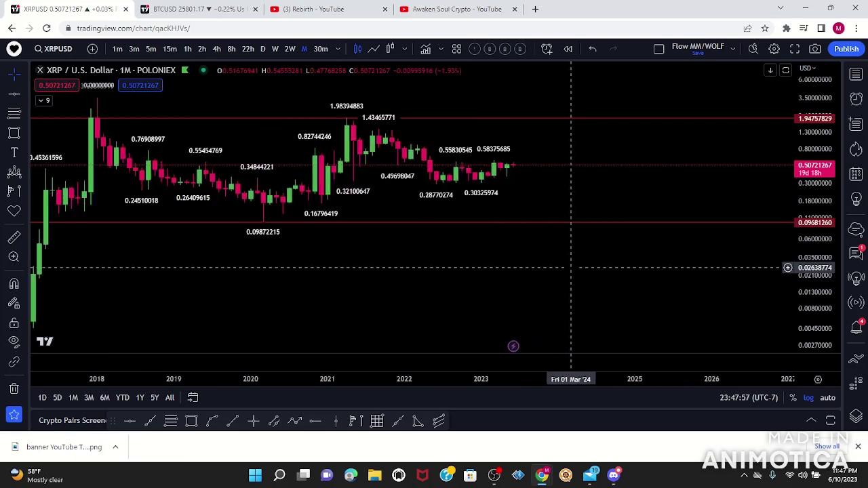
scroll(570, 267, down, 3)
drag(804, 169, 804, 232)
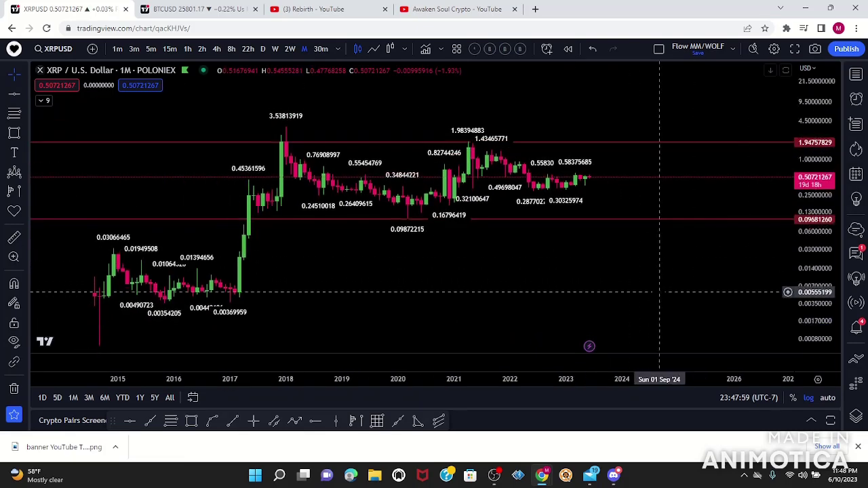
drag(800, 279, 823, 150)
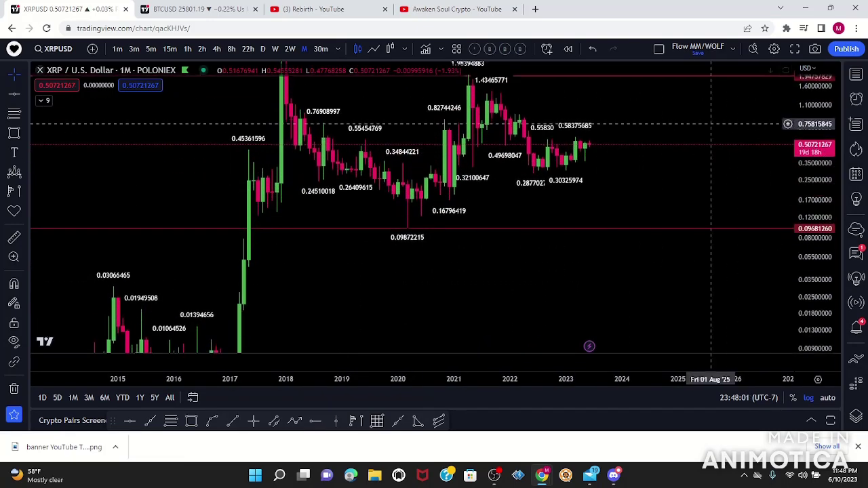
scroll(780, 150, up, 2)
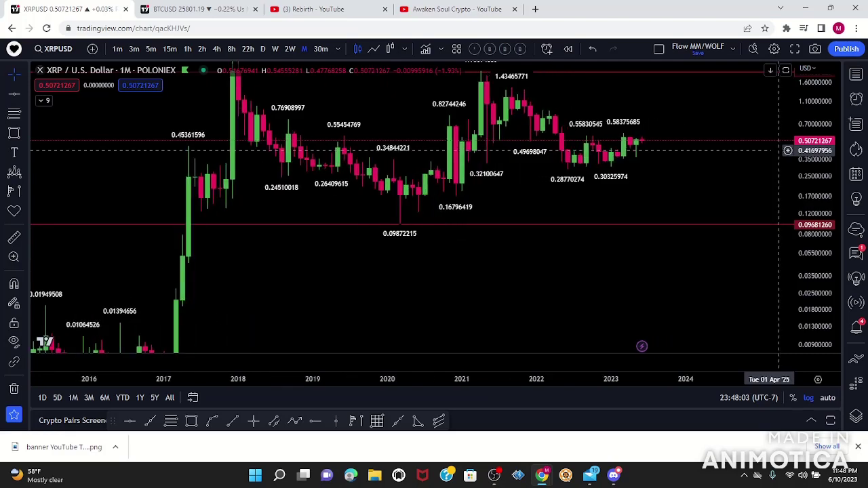
drag(828, 134, 829, 186)
drag(723, 262, 661, 290)
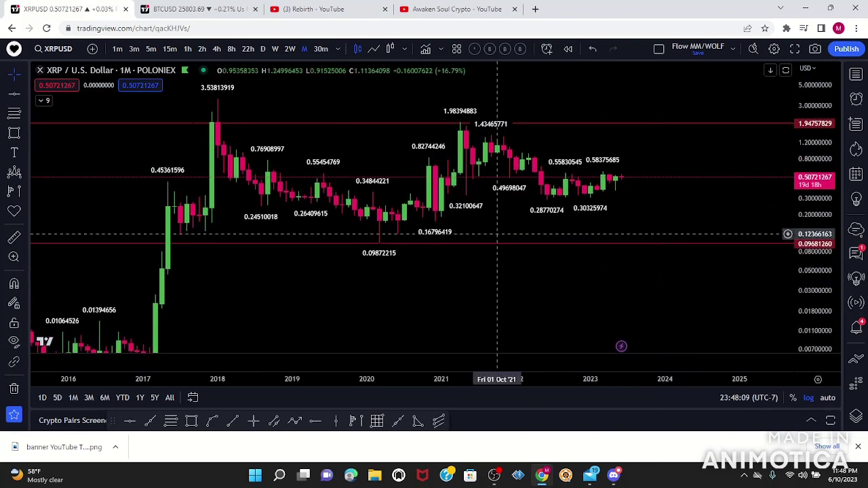
click(42, 101)
click(253, 128)
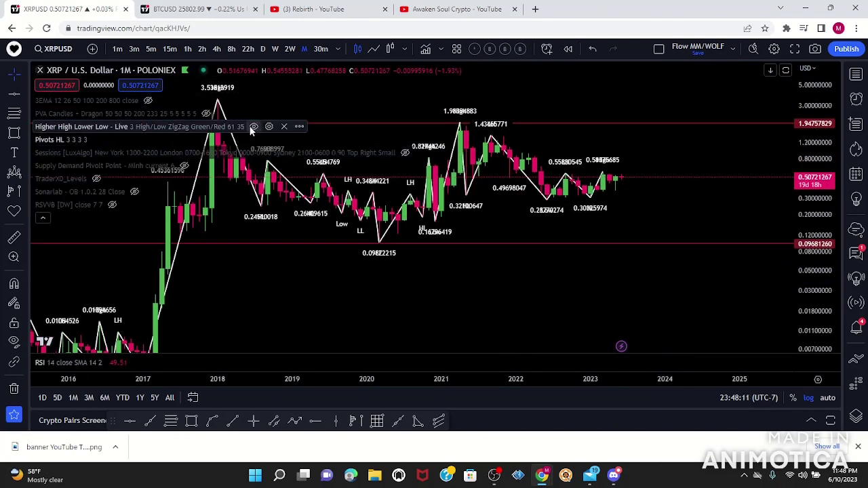
Try ZigZag Period values of 30 and 15 for the Higher High Lower Low - Live indicator
click(269, 127)
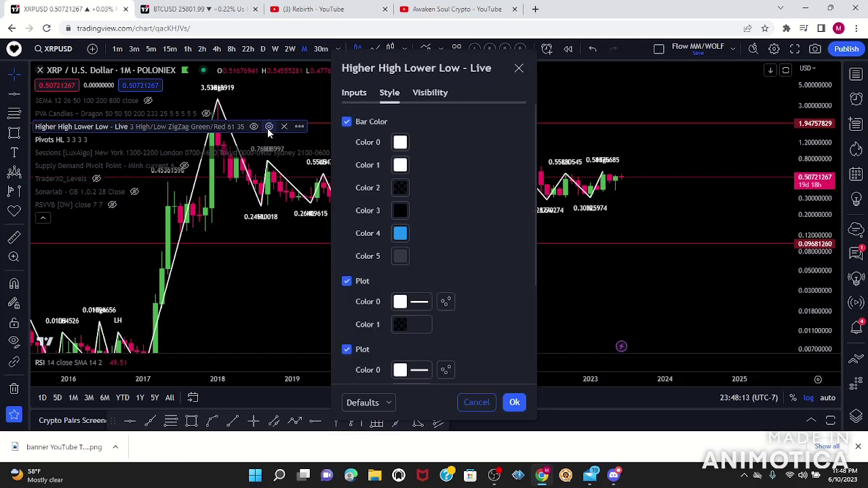
click(356, 95)
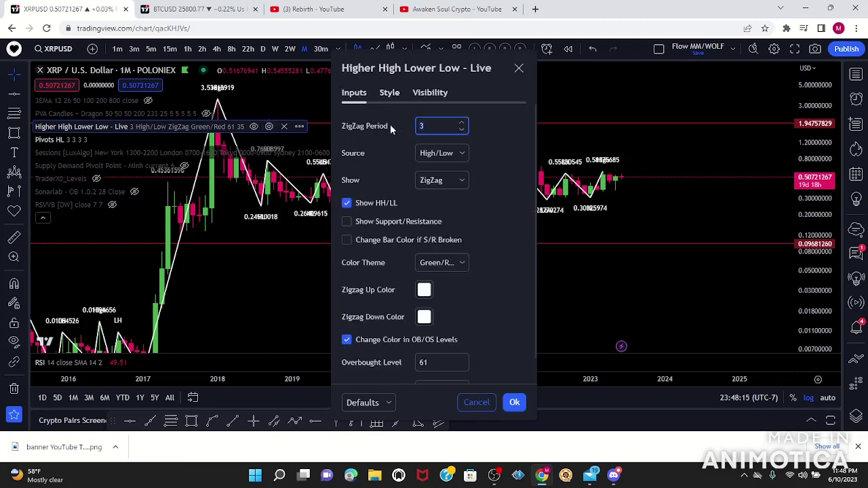
text(0)
click(515, 403)
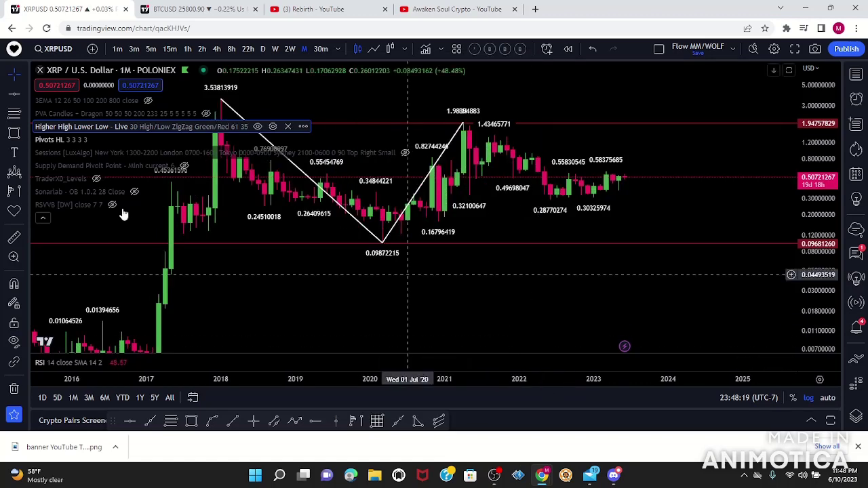
click(271, 126)
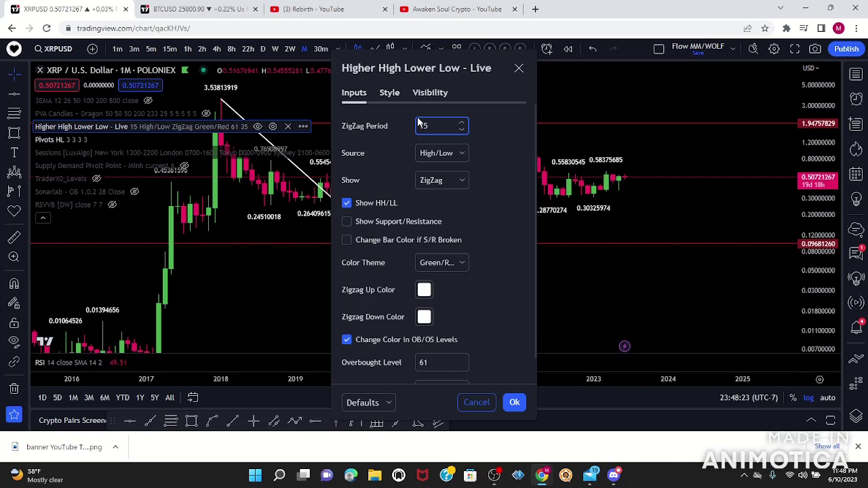
click(514, 400)
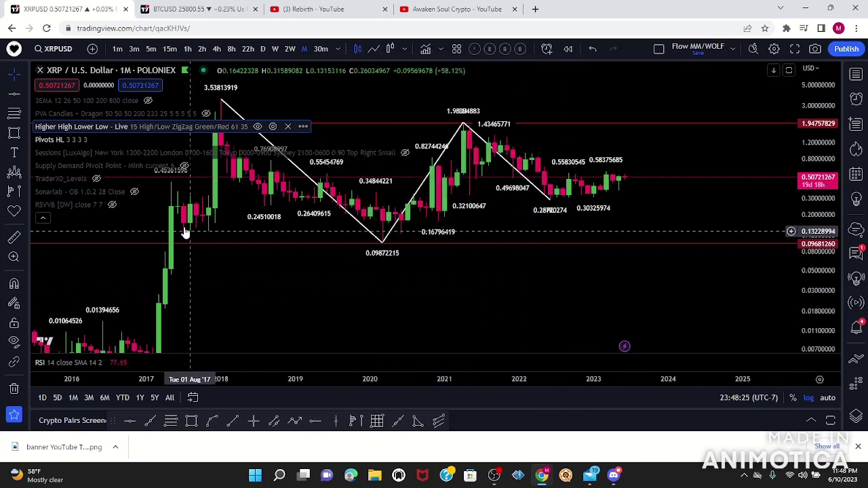
Set the ZigZag Period of the Higher High Lower Low - Live indicator to 9 and collapse the indicator list
click(273, 127)
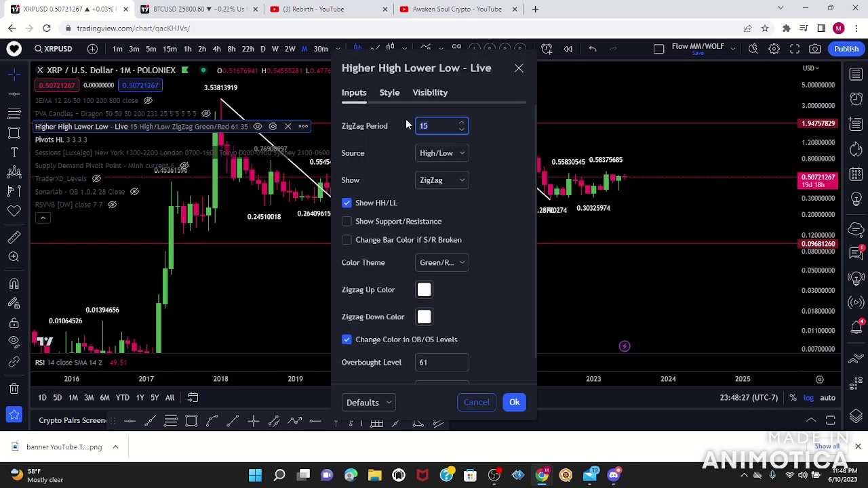
text(9)
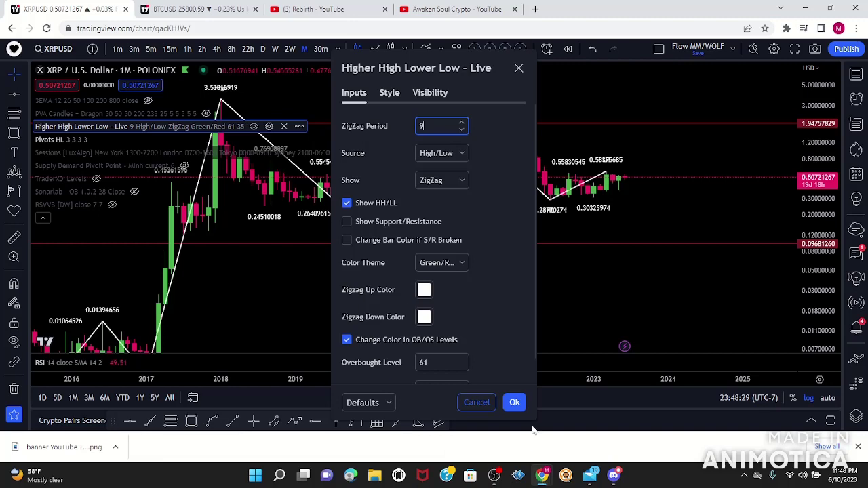
click(515, 401)
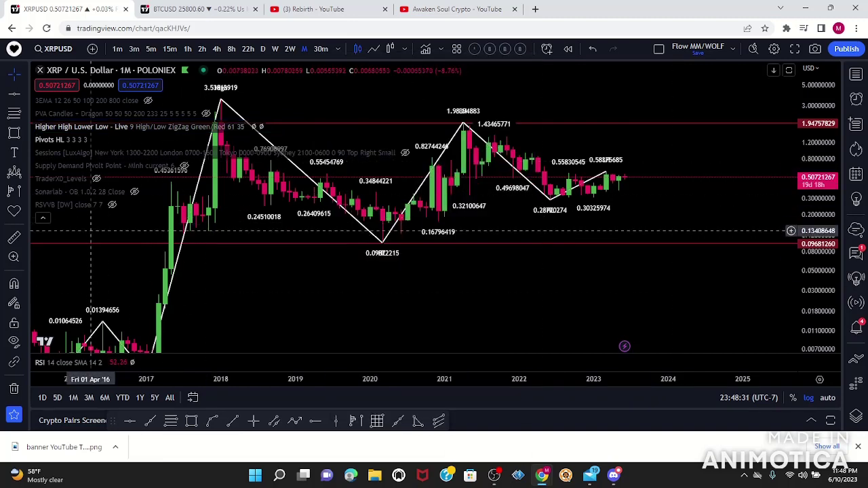
click(41, 220)
Draw an extended line from the January 2018 high, about 3.50, across the 2021 high to about 1.19 at August 2024
drag(618, 254, 553, 249)
click(398, 421)
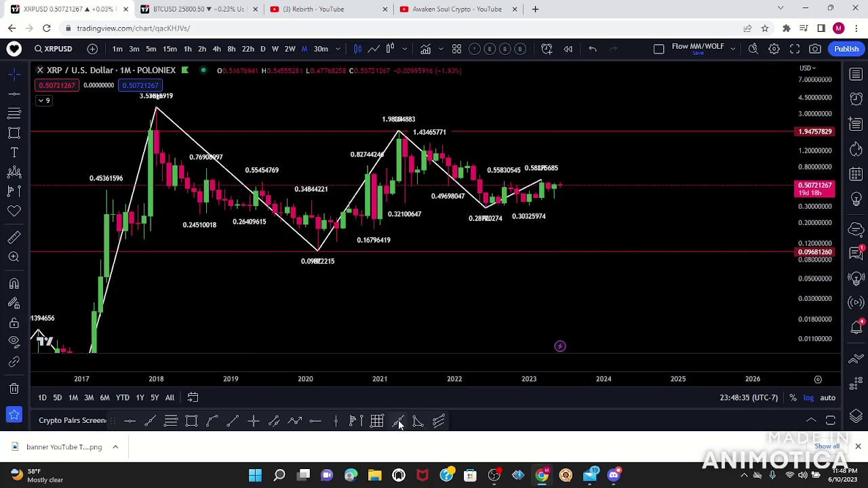
click(156, 107)
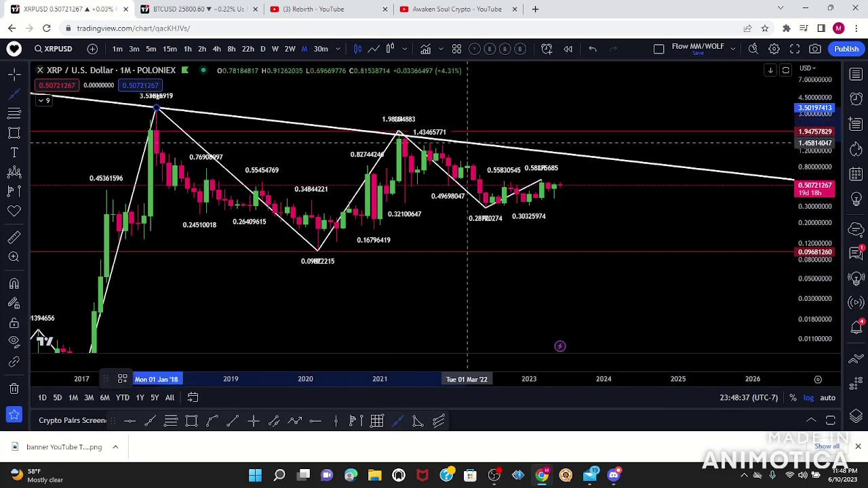
click(647, 151)
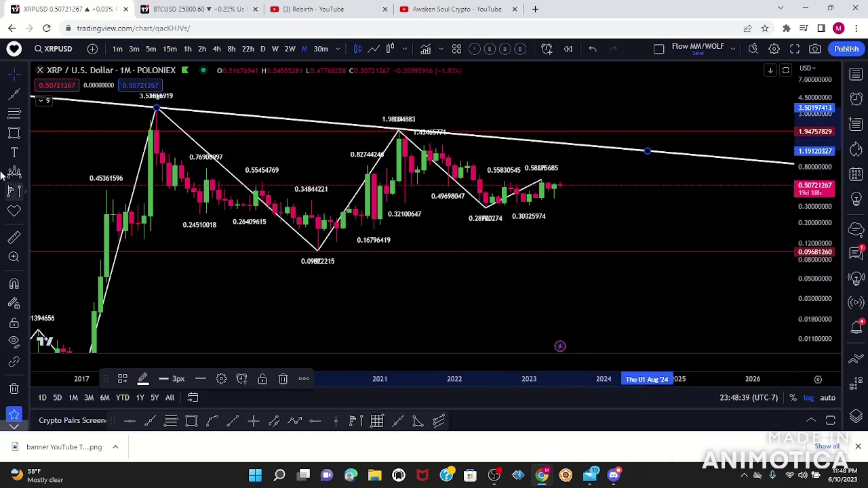
Draw a rising extended line from about 0.088 at February 2020 to about 0.90 at January 2026, meeting the upper trendline
click(14, 95)
click(311, 257)
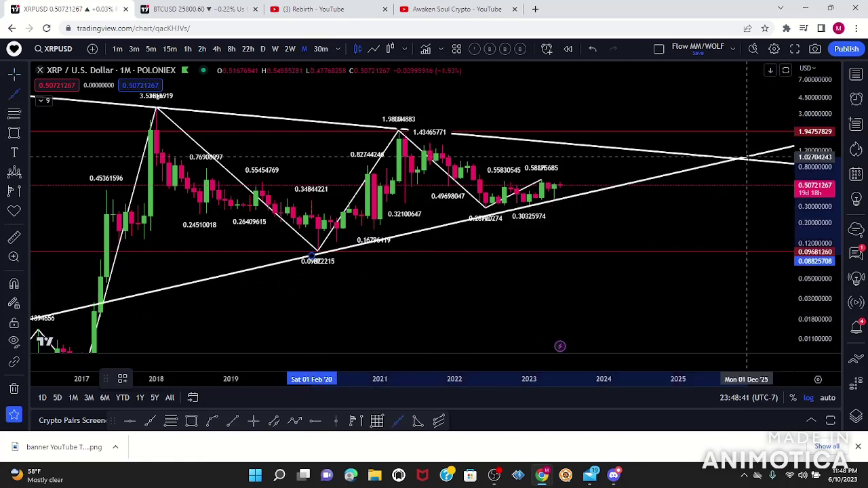
click(753, 163)
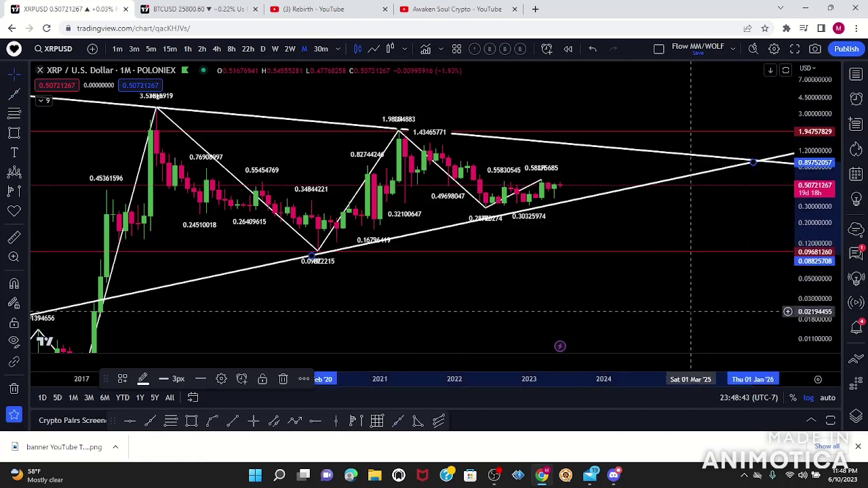
click(720, 304)
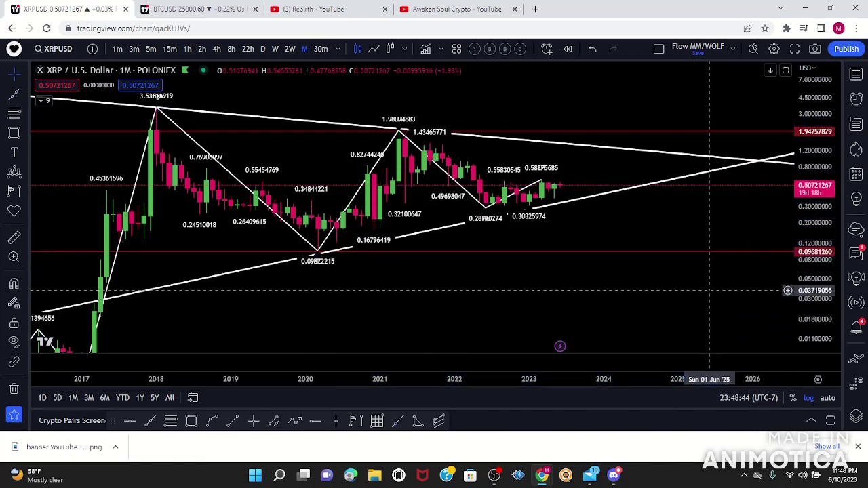
Move the far anchor of the lower trendline onto the January 2023 low, at about 0.303
click(673, 184)
scroll(571, 278, down, 2)
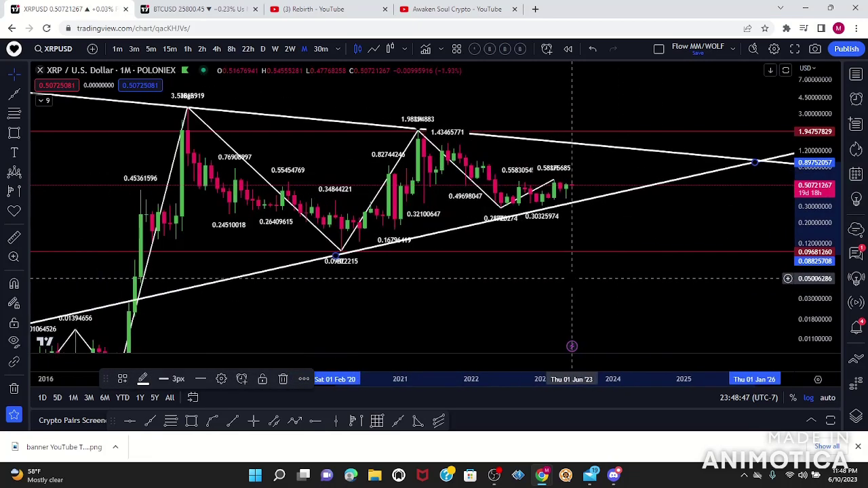
scroll(572, 278, up, 2)
click(575, 278)
drag(799, 261, 822, 202)
click(512, 202)
drag(751, 142, 491, 207)
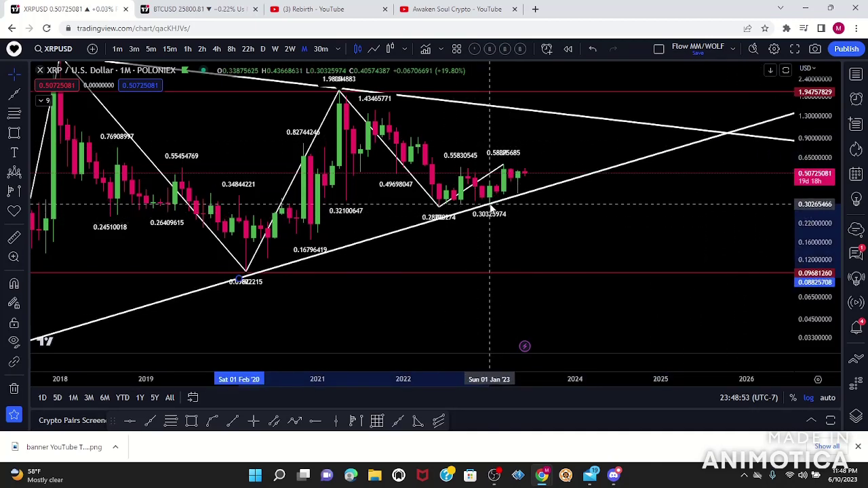
Examine how price sits between the two converging trendlines, up close near 2023 and across the full history
scroll(692, 229, up, 5)
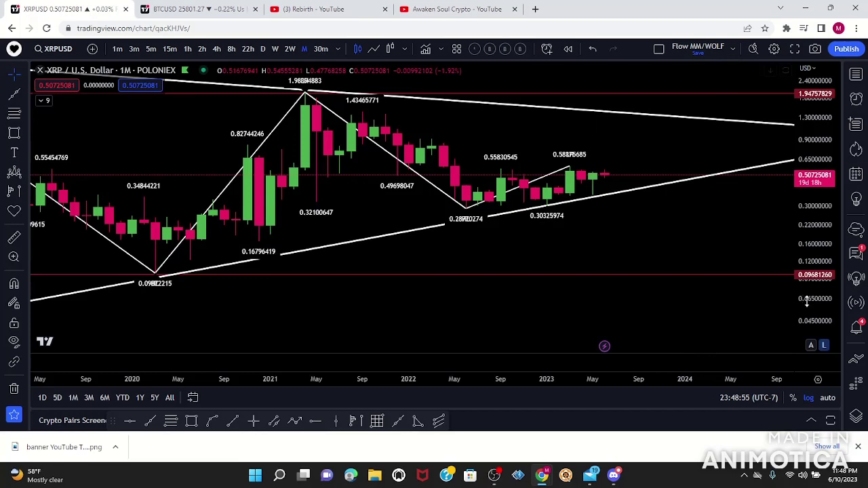
drag(807, 301, 807, 258)
drag(816, 170, 806, 284)
drag(639, 245, 620, 278)
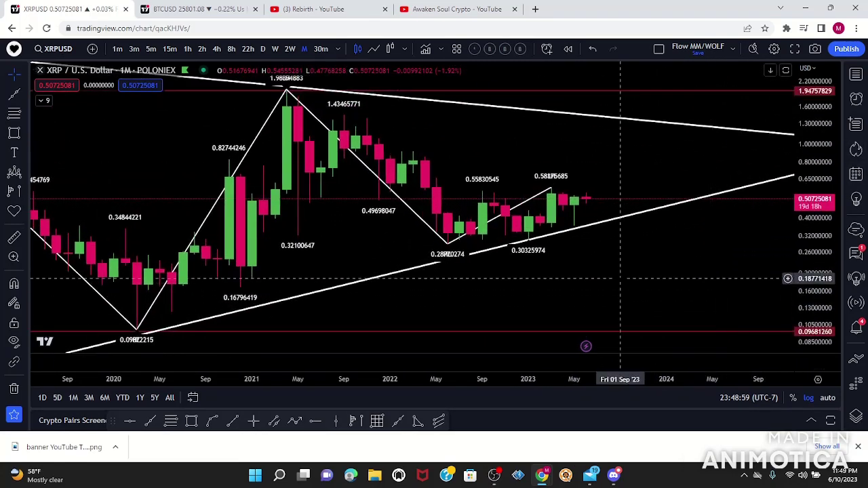
scroll(620, 278, down, 2)
drag(804, 139, 799, 298)
drag(670, 302, 586, 269)
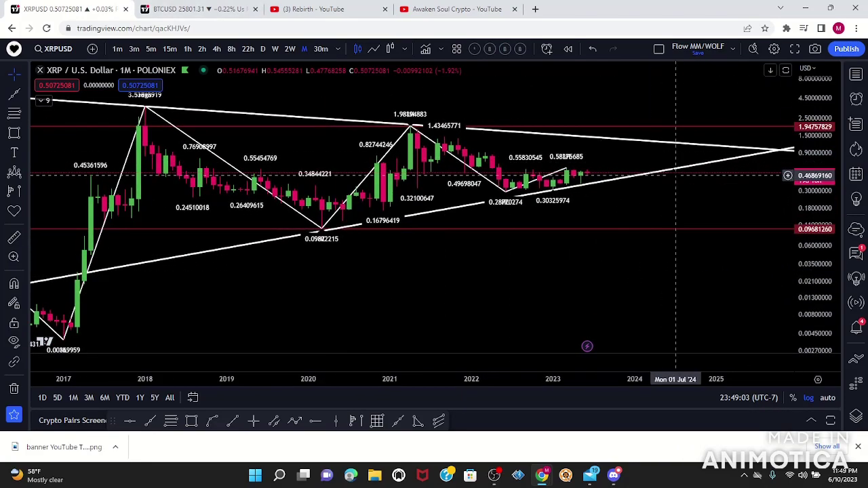
scroll(623, 305, down, 6)
scroll(623, 304, up, 6)
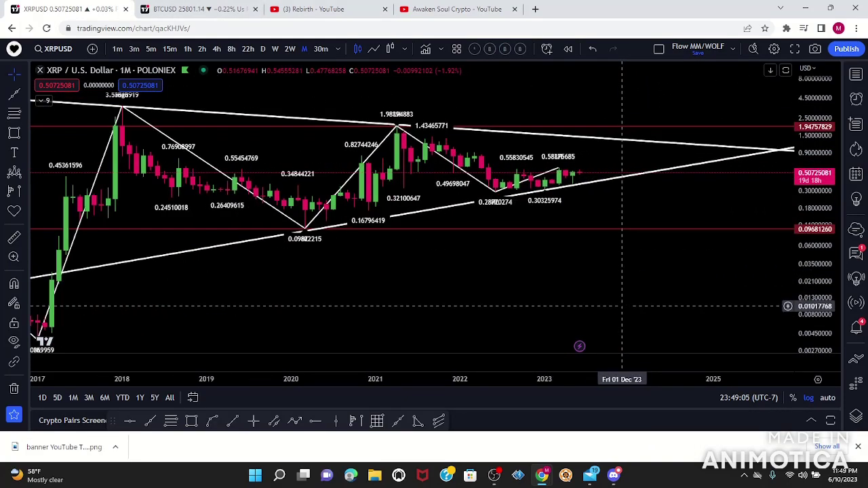
scroll(601, 272, down, 7)
drag(704, 287, 657, 328)
scroll(620, 278, up, 3)
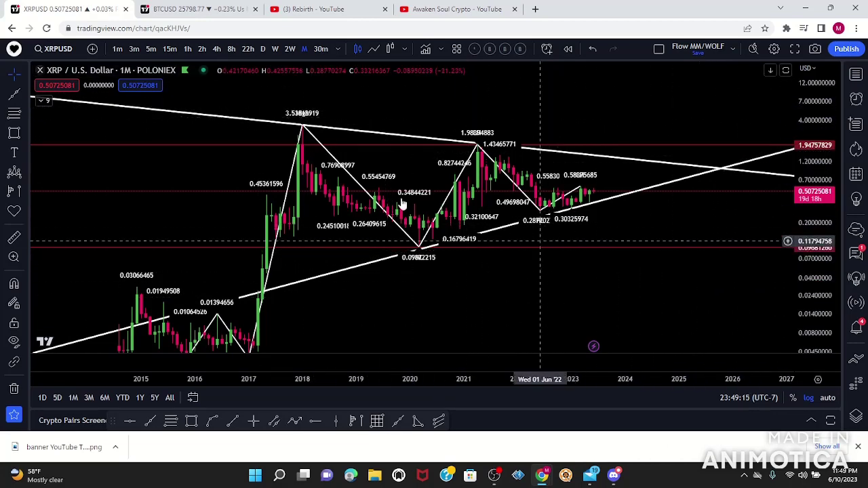
Hide the zigzag and Pivots HL indicators and show the 3EMA moving averages on the monthly chart
click(45, 100)
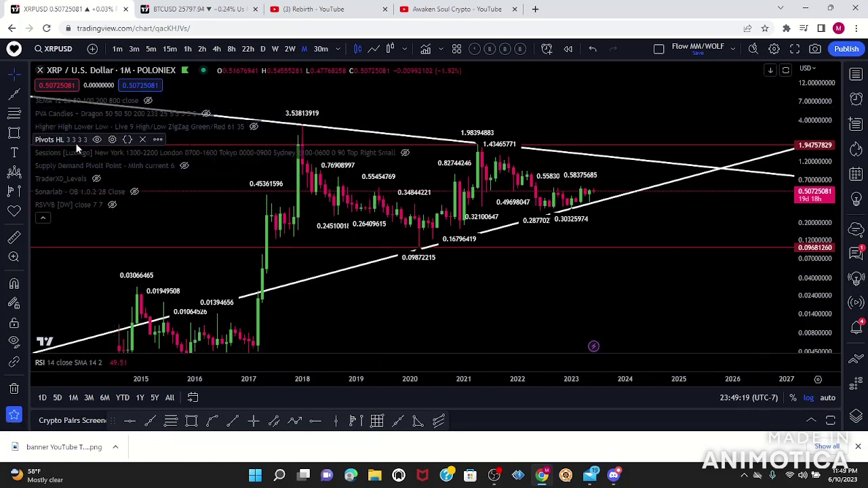
click(97, 140)
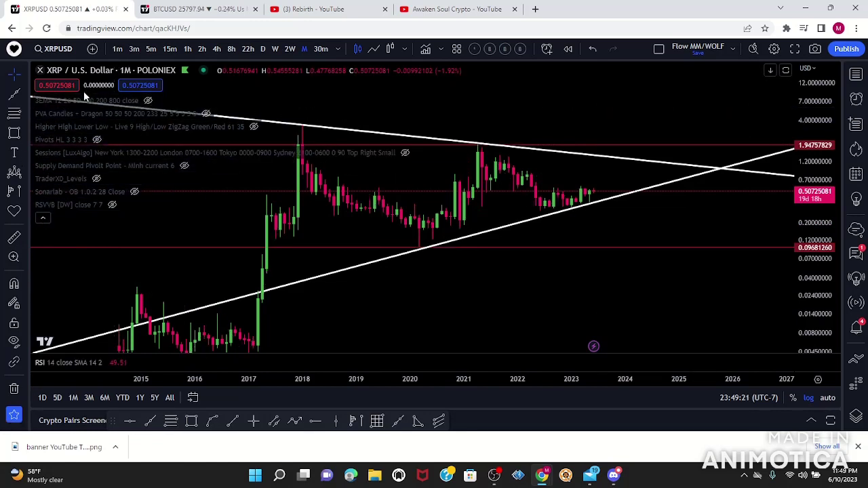
click(148, 100)
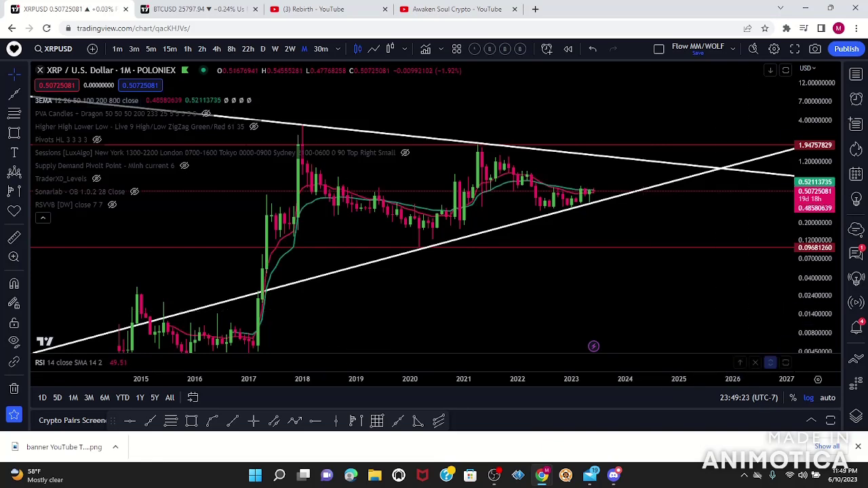
drag(821, 273, 822, 70)
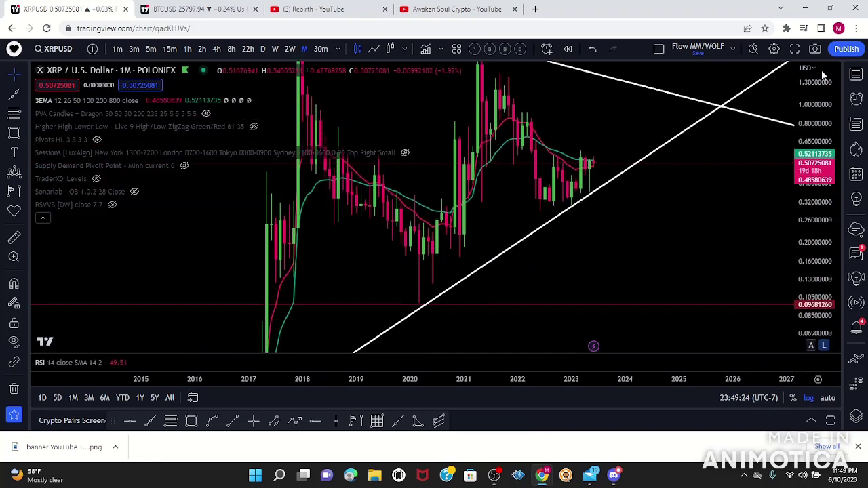
click(44, 218)
drag(825, 156, 825, 224)
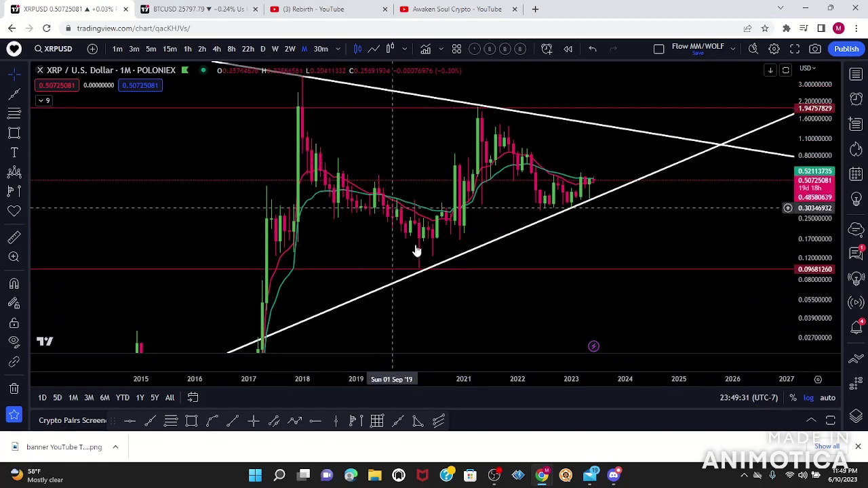
Check recent monthly price against the two moving averages and switch the XRP/USD chart to the weekly timeframe
scroll(689, 213, up, 3)
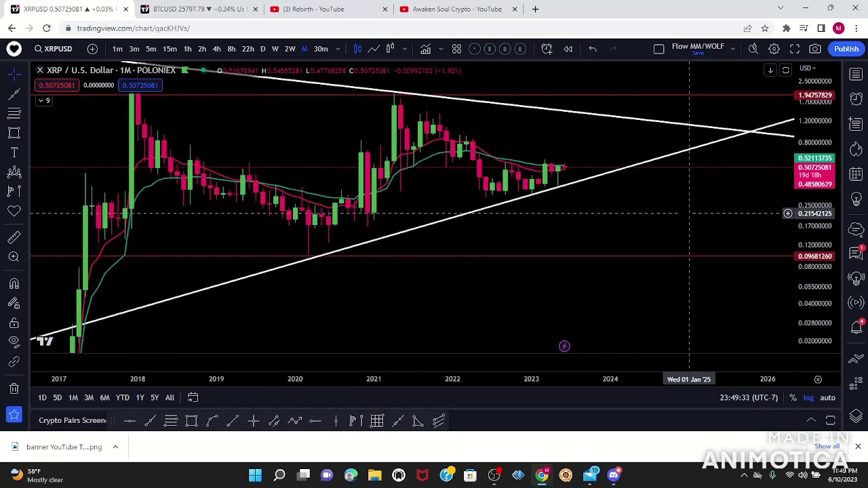
drag(689, 213, 710, 249)
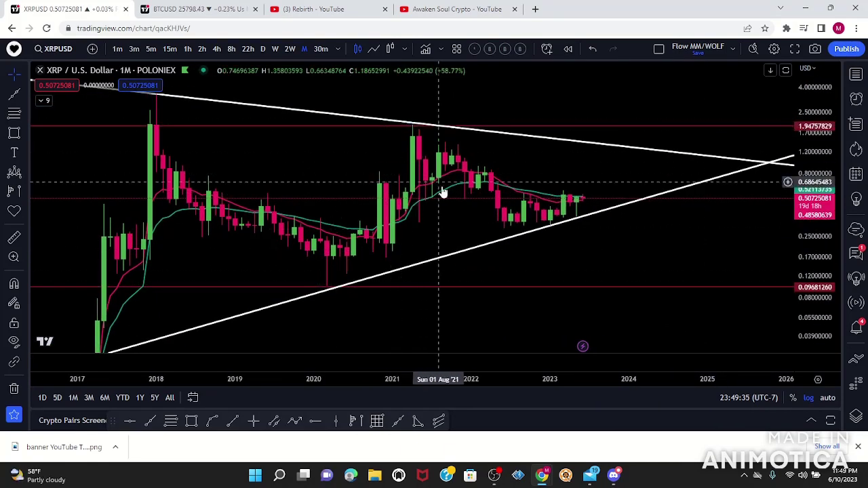
drag(810, 294, 845, 128)
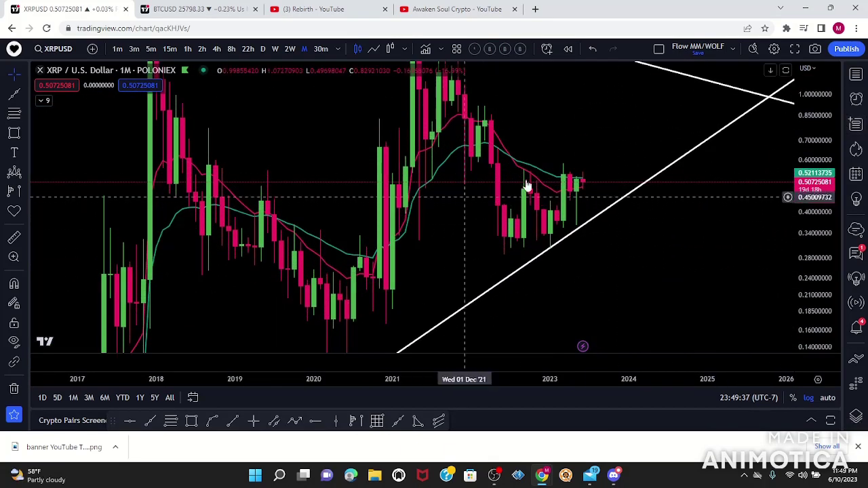
drag(824, 151, 815, 288)
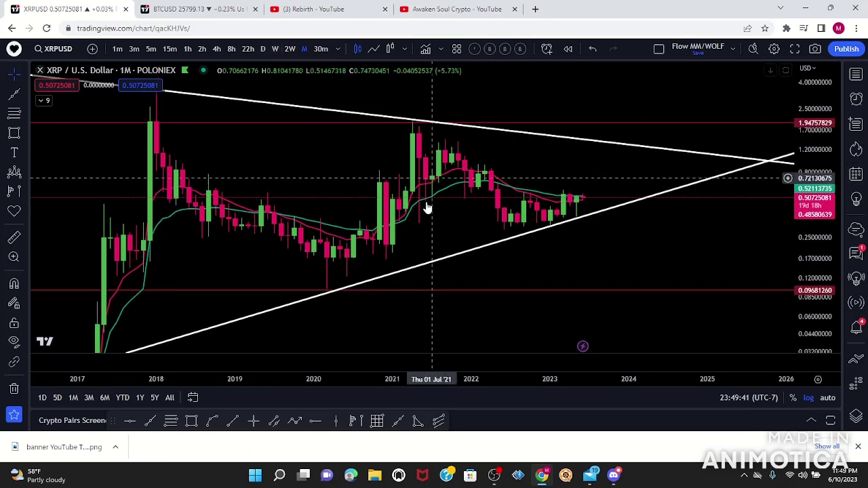
click(274, 49)
drag(803, 286, 808, 136)
scroll(698, 190, down, 10)
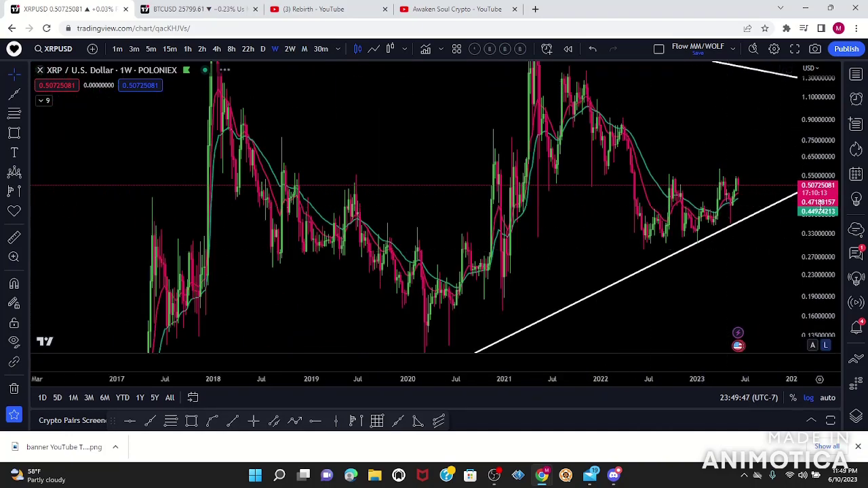
drag(816, 183, 816, 305)
drag(751, 248, 708, 257)
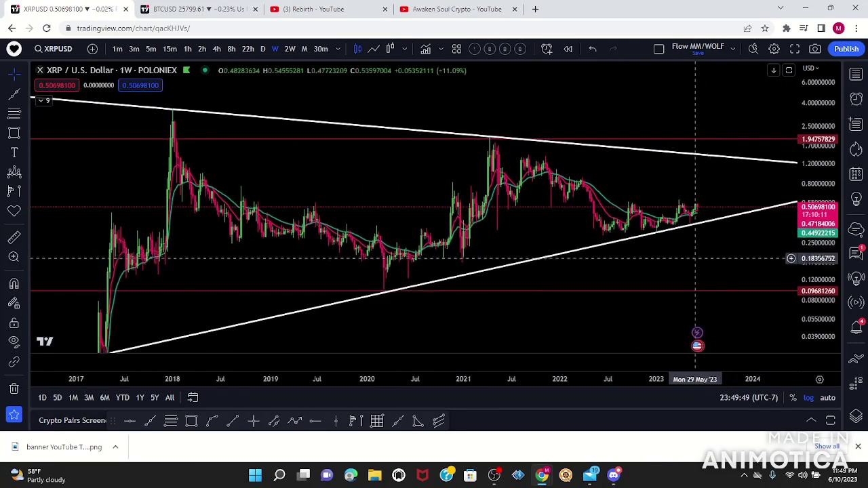
Box the April 2022 to August 2023 range from about 0.66 to 0.29, and the preceding range from about 1.75 to 0.65
click(14, 135)
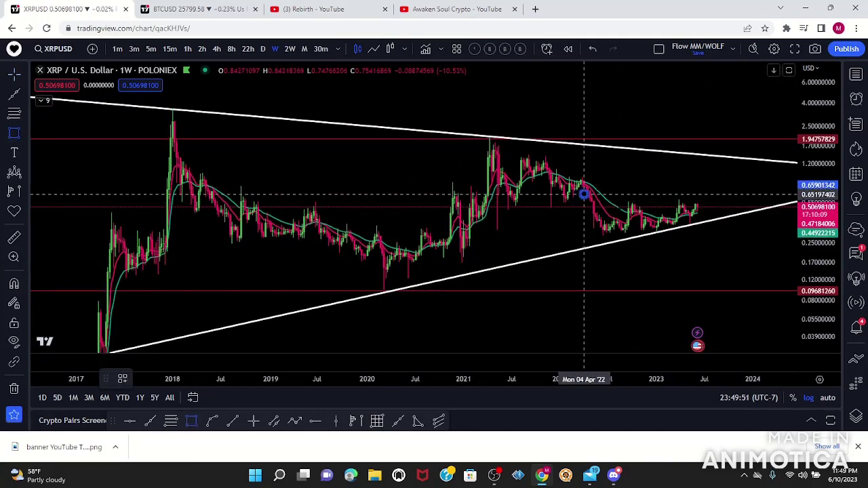
drag(584, 194, 714, 235)
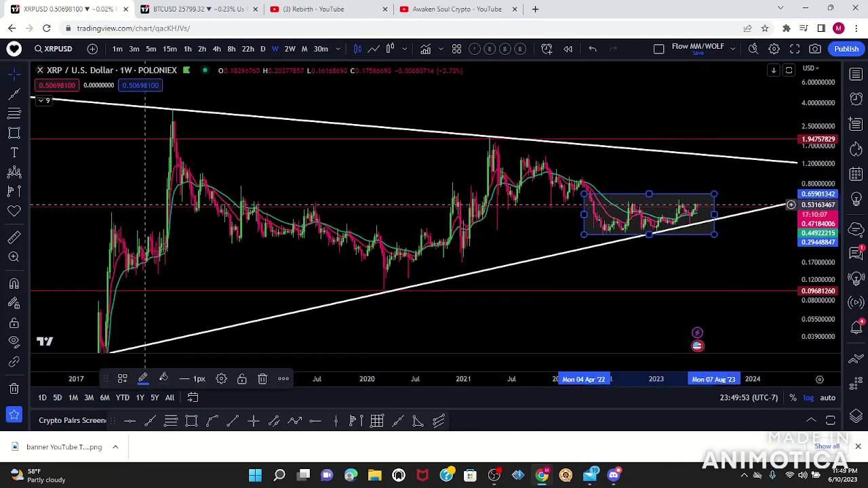
click(14, 134)
mouse_move(480, 145)
mouse_down()
mouse_move(616, 226)
mouse_move(582, 195)
mouse_up()
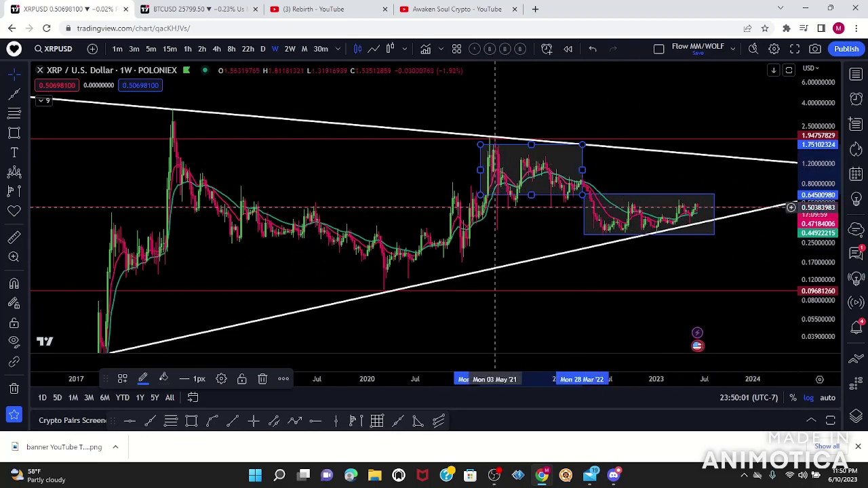
Delete both rectangles marking the 2021–2022 and 2022–2023 price ranges
click(263, 378)
drag(771, 239, 672, 236)
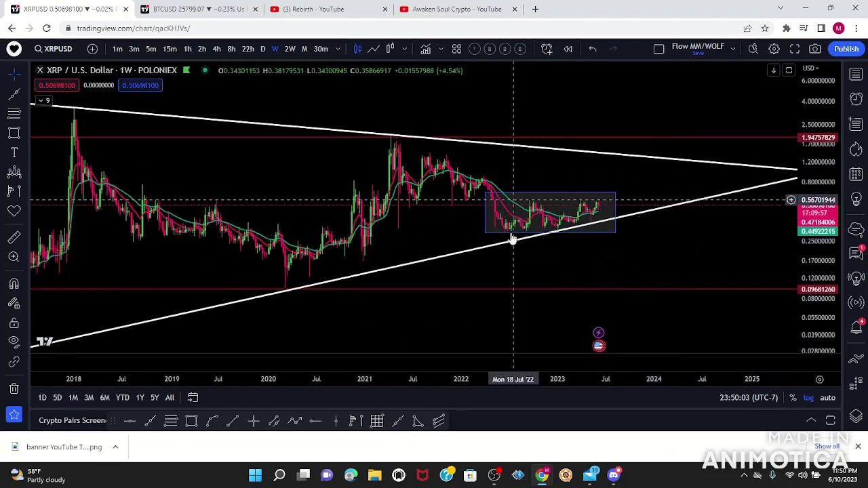
drag(822, 284, 801, 237)
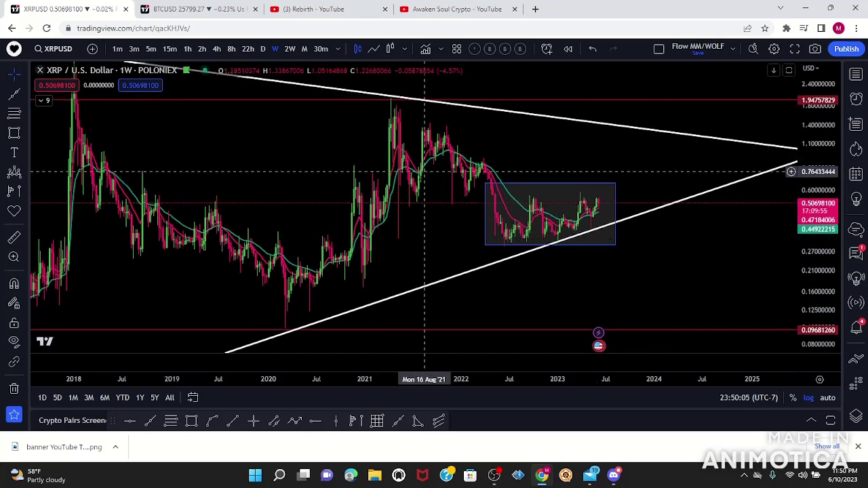
click(549, 184)
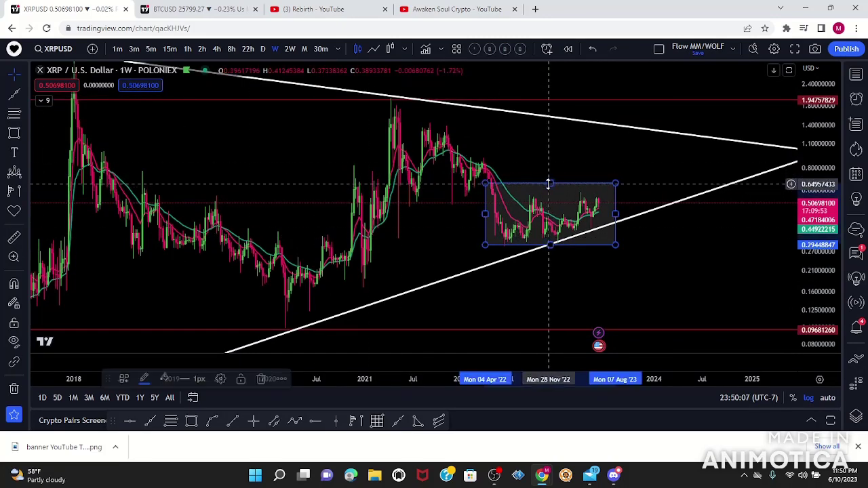
click(260, 384)
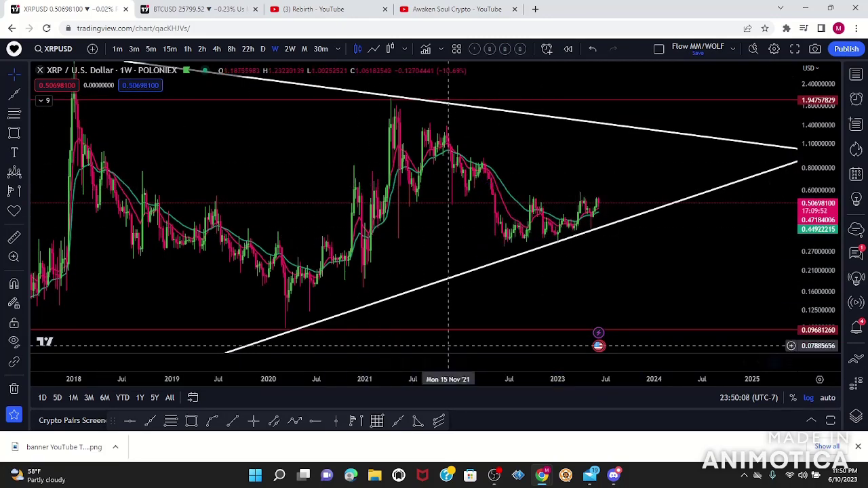
Show the Pivots HL indicator again and set its pivot high and pivot low lengths to 5 on both sides
click(41, 101)
click(98, 139)
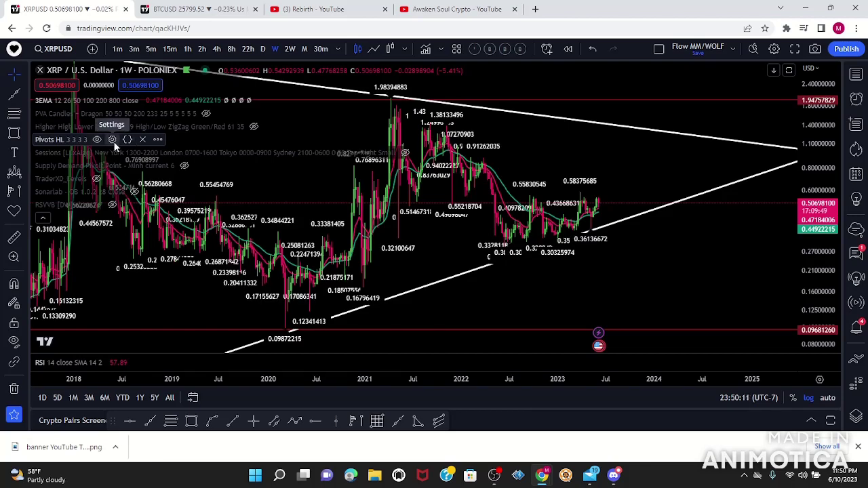
click(113, 139)
double_click(392, 199)
text(5)
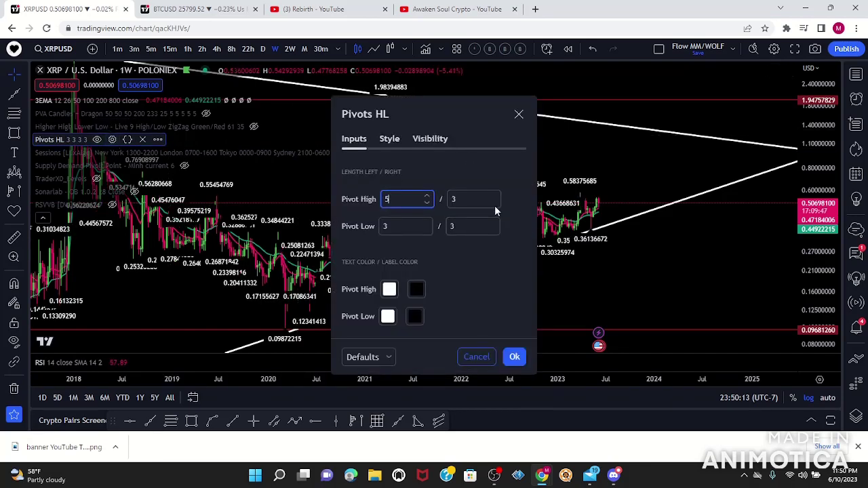
click(494, 206)
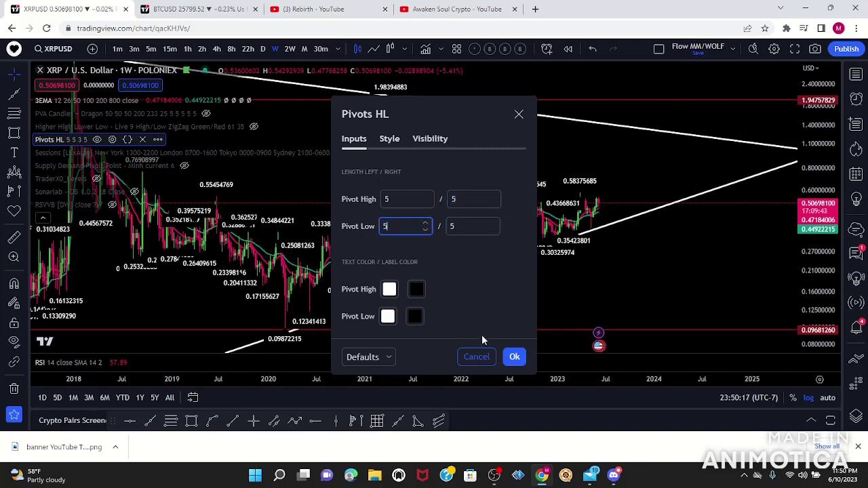
click(517, 358)
Place an orange horizontal line snapped with the magnet to the 27 March 2023 high at 0.58375685
scroll(608, 240, up, 5)
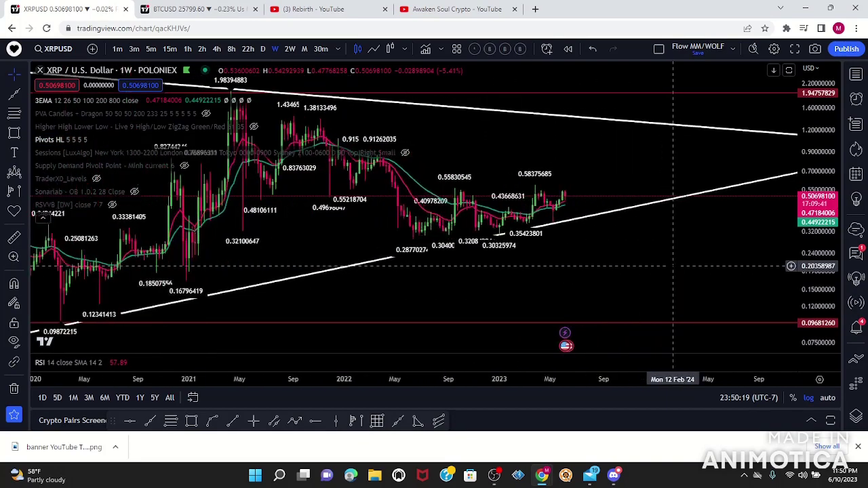
drag(438, 275, 574, 290)
drag(817, 300, 826, 216)
drag(585, 177, 643, 172)
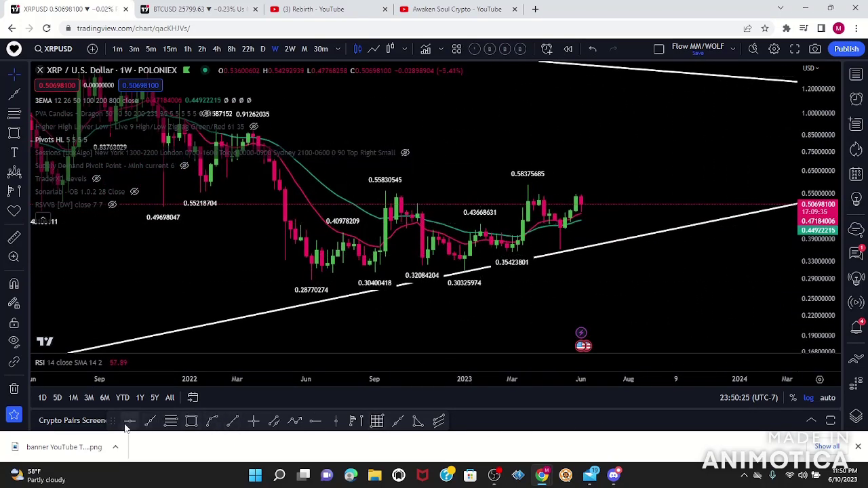
click(528, 187)
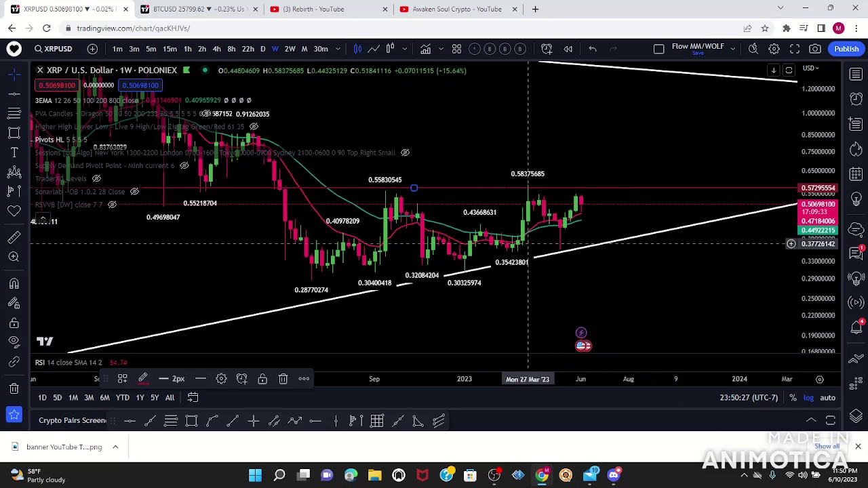
click(413, 188)
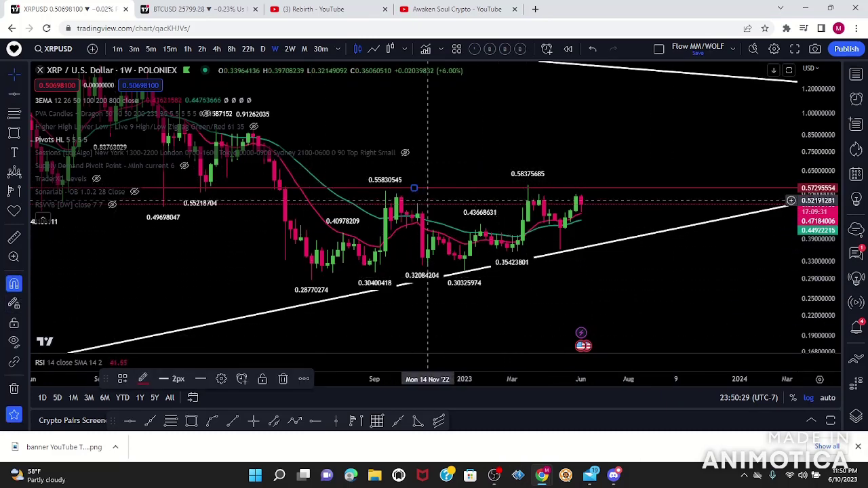
drag(415, 188, 530, 186)
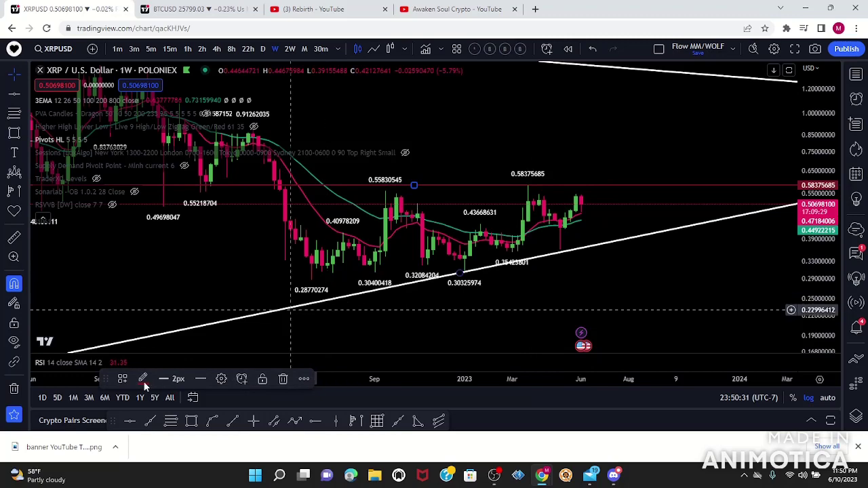
click(145, 379)
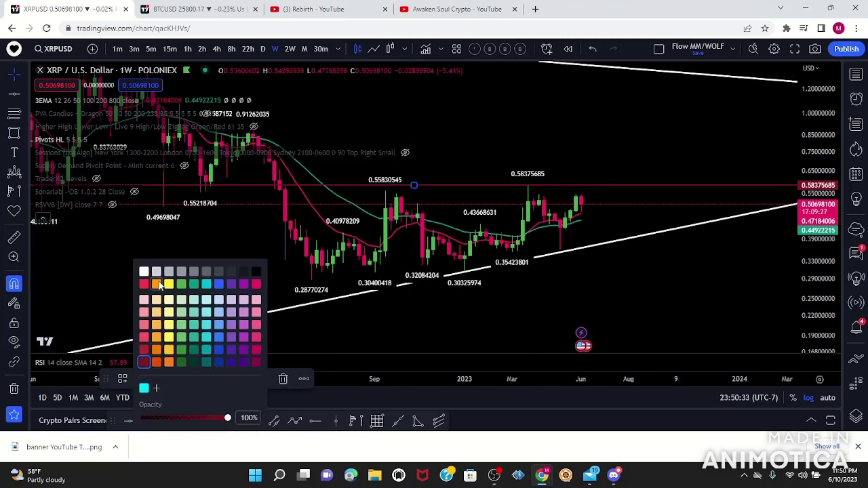
click(156, 284)
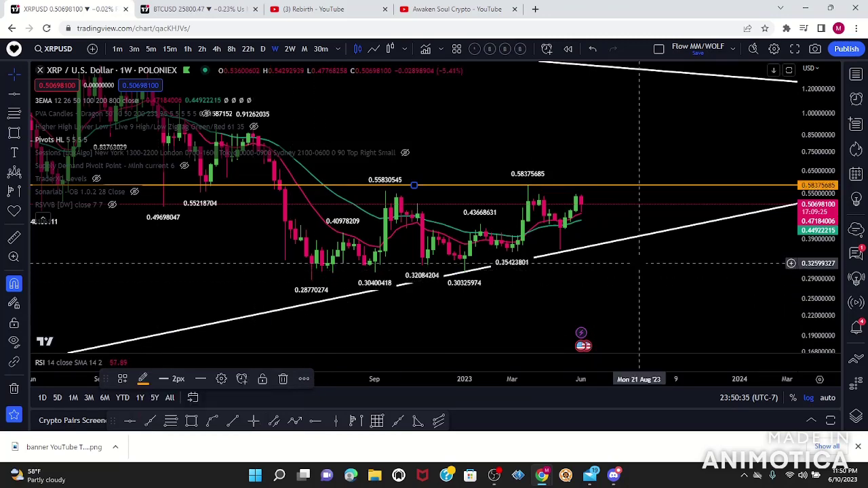
Add a second orange horizontal line at the June 2022 low, 0.28770274, and collapse the indicator list
click(16, 93)
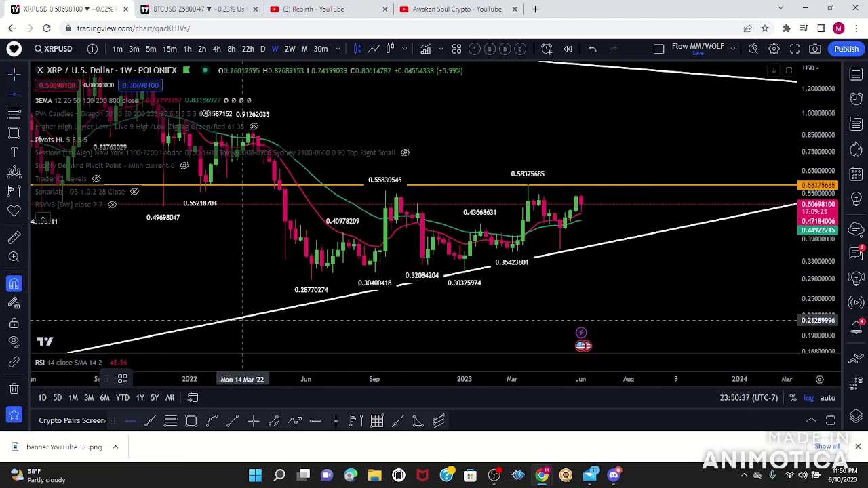
click(311, 280)
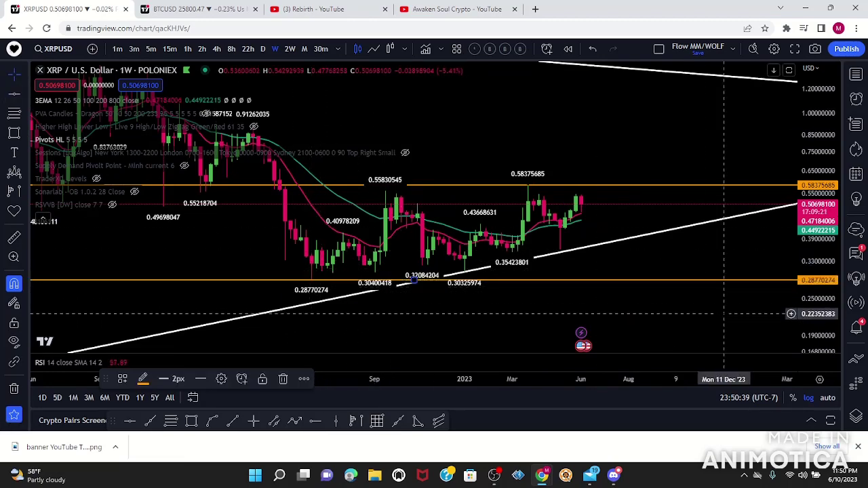
click(44, 215)
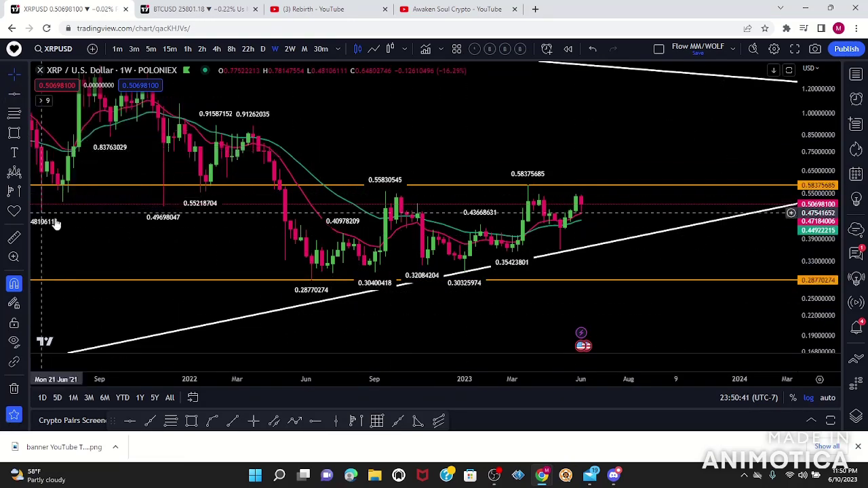
scroll(699, 266, down, 3)
scroll(699, 266, up, 2)
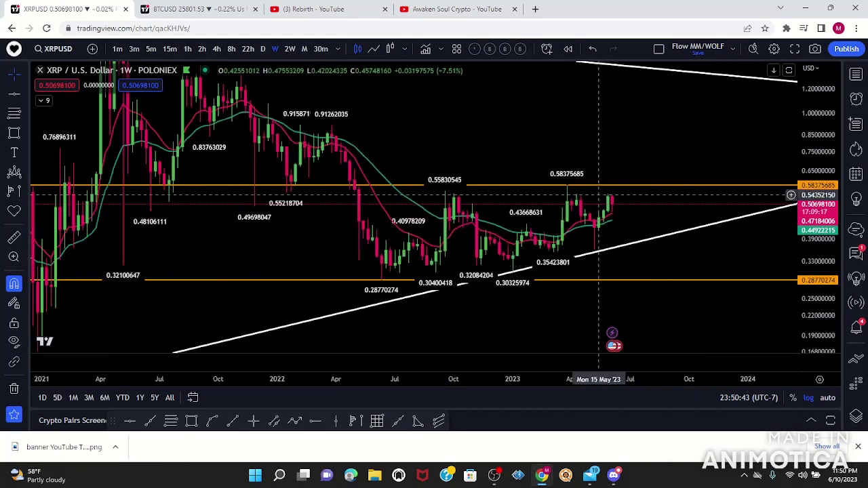
Hide the Pivots HL indicator and show Higher High Lower Low - Live with a ZigZag Period of 6
click(44, 101)
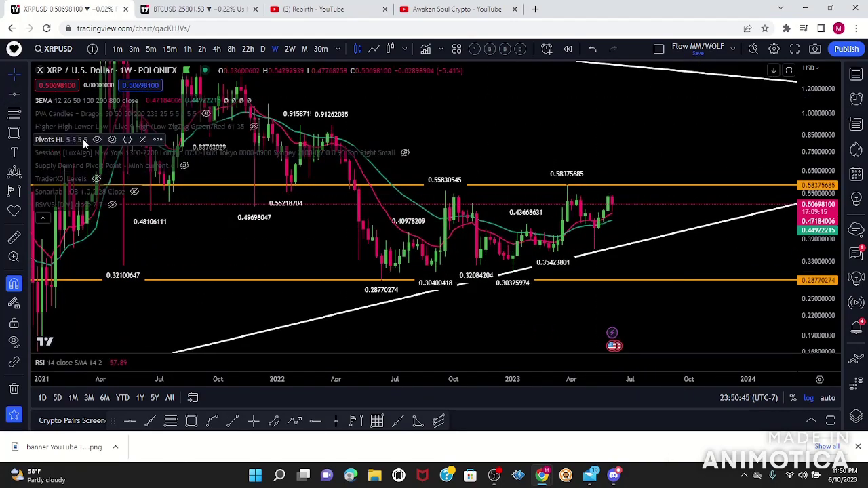
click(96, 139)
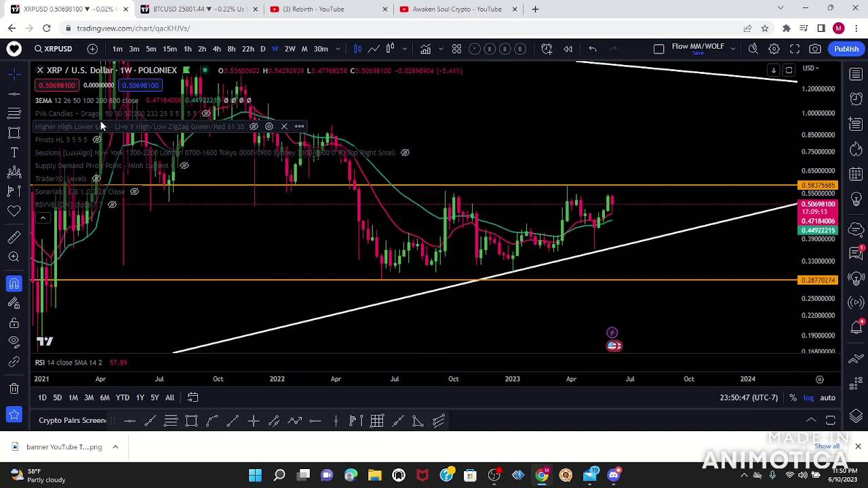
click(254, 128)
click(268, 127)
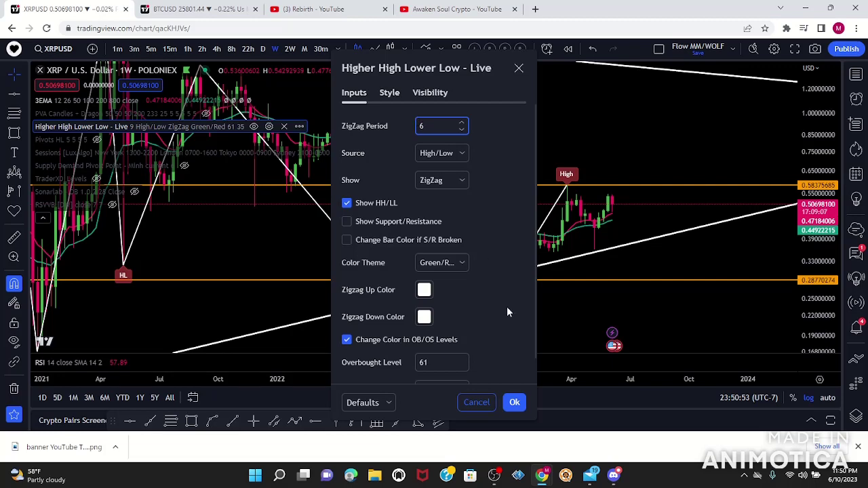
click(515, 403)
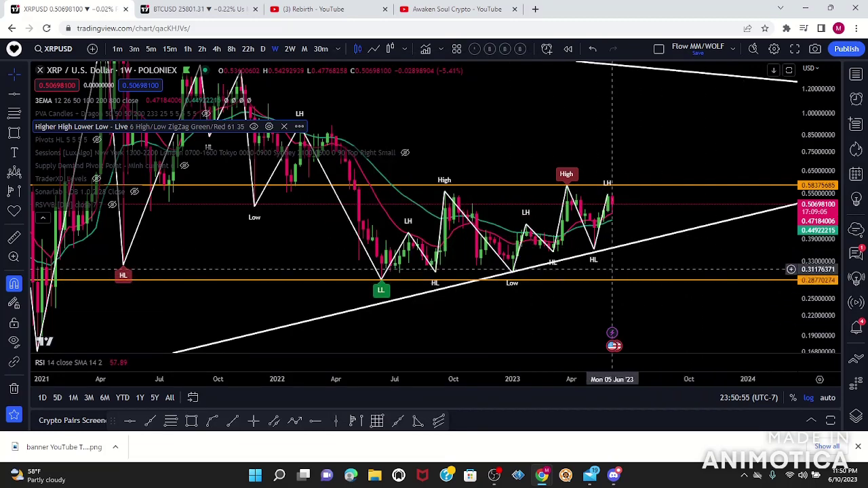
drag(823, 132, 822, 199)
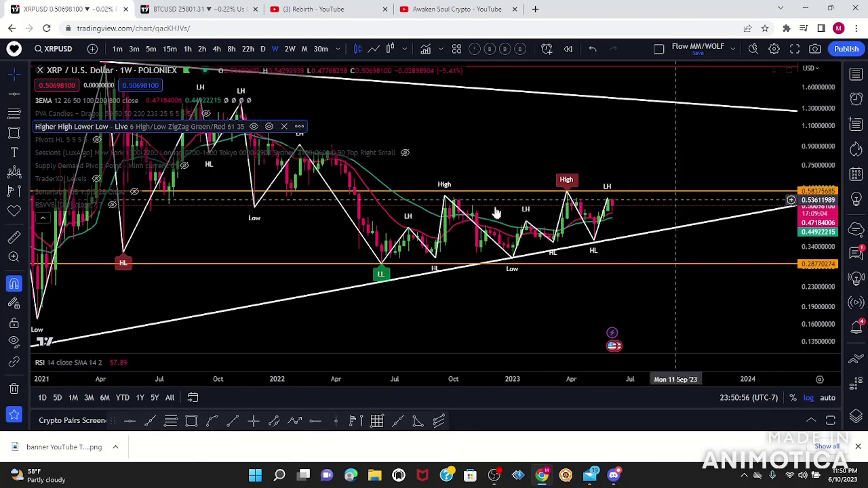
click(42, 217)
Examine the weekly zigzag swings from 2018 to 2023 against the converging trendlines and the two orange range levels
scroll(37, 218, down, 5)
drag(836, 158, 836, 277)
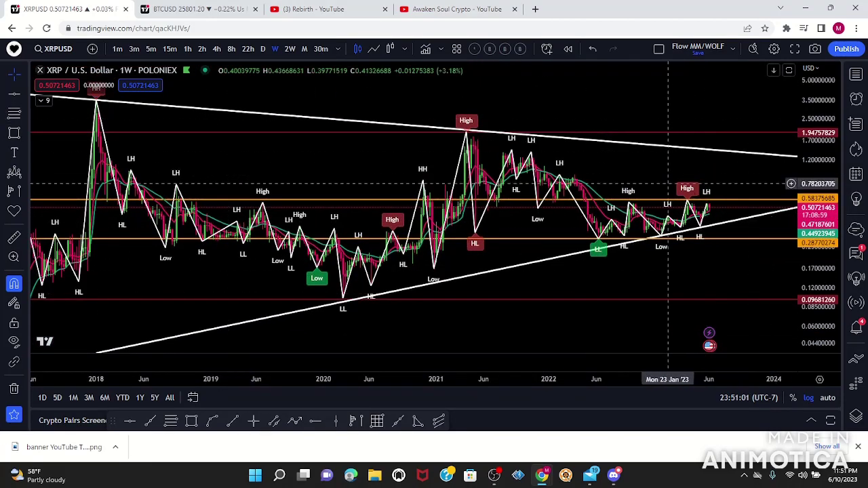
scroll(346, 193, down, 3)
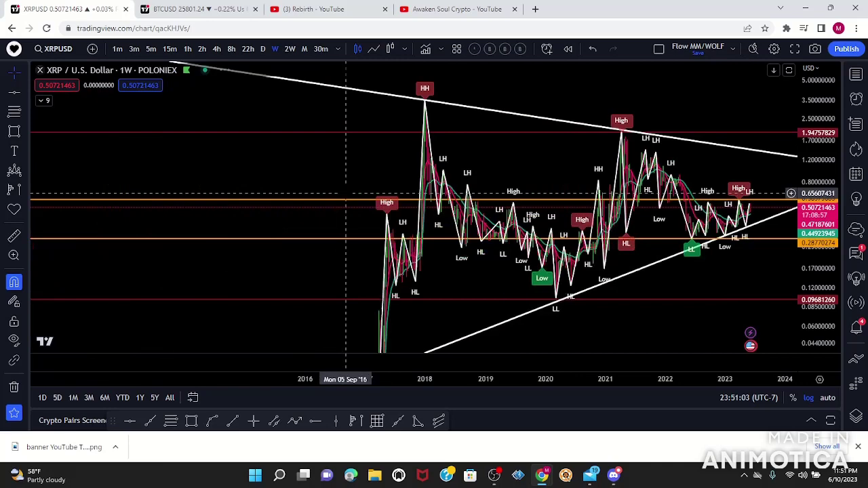
scroll(366, 162, up, 3)
scroll(367, 162, up, 1)
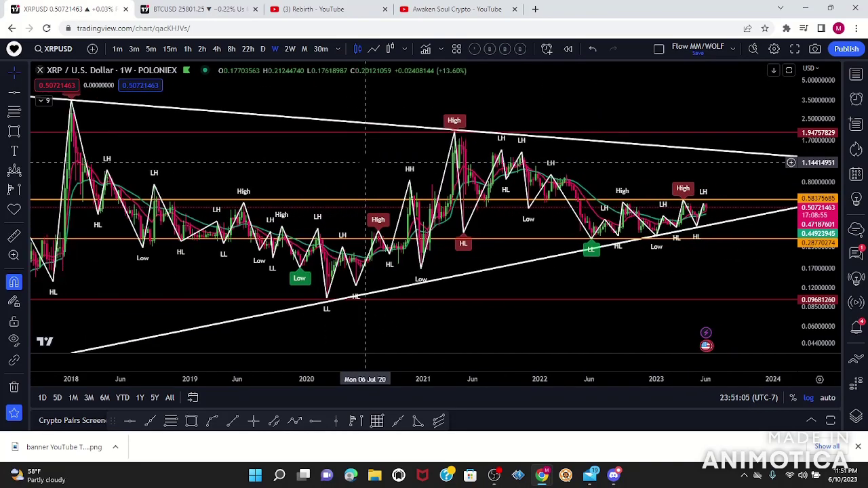
drag(710, 274, 673, 275)
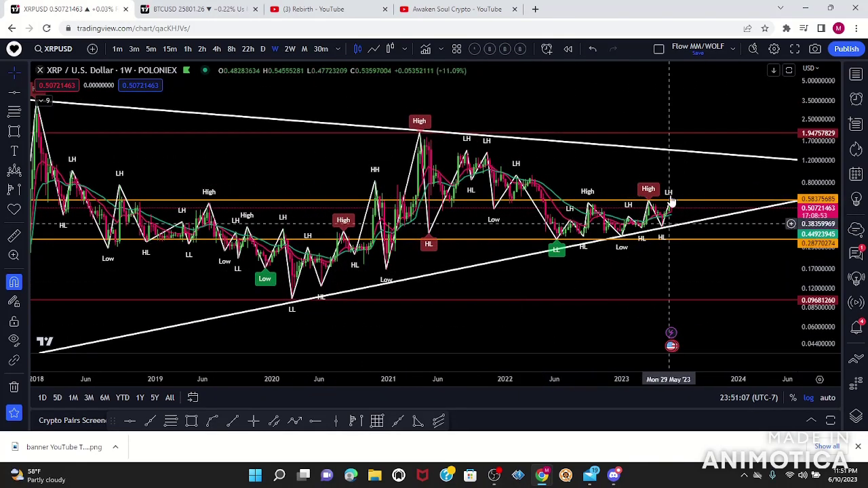
scroll(722, 279, right, 4)
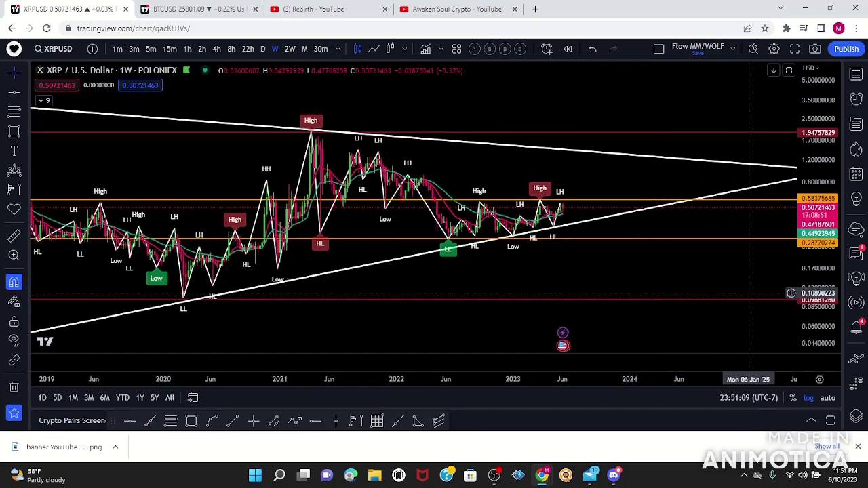
drag(583, 327, 705, 315)
drag(820, 183, 818, 273)
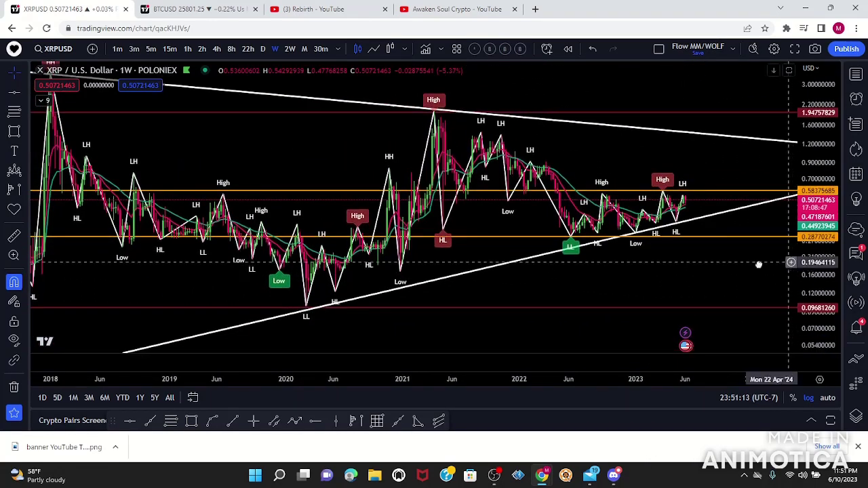
Draw a parallel channel along the rising trendline from 6 June 2022 to 18 September 2023, enclosing the price swings above it
drag(757, 277, 693, 287)
scroll(696, 288, up, 5)
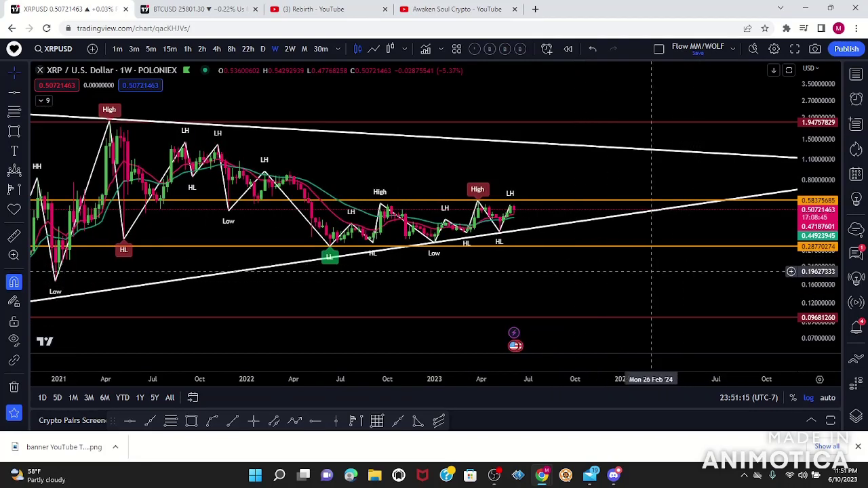
drag(816, 291, 813, 236)
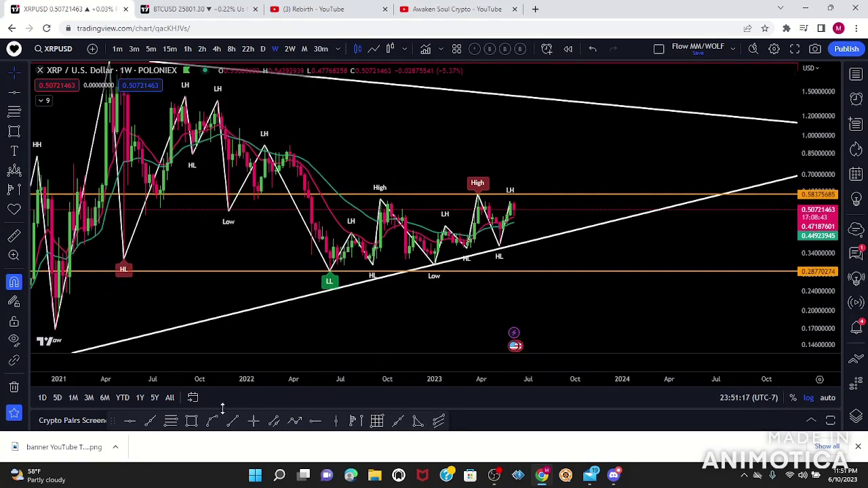
click(273, 422)
click(326, 293)
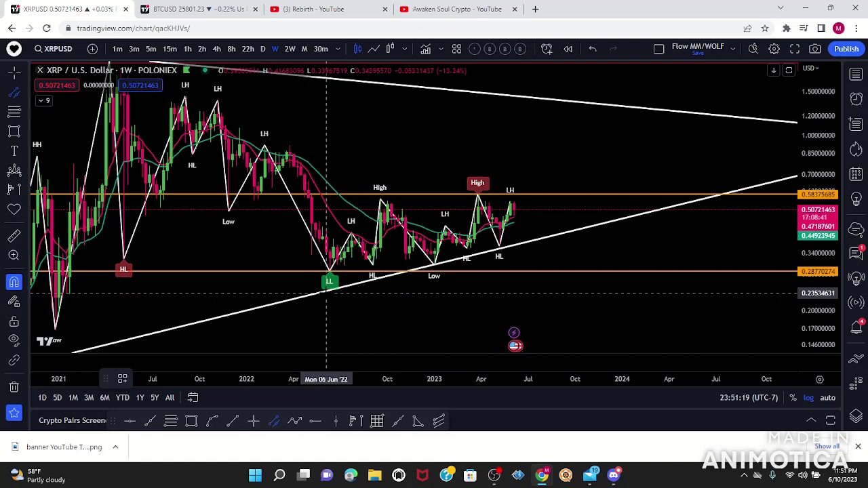
click(569, 231)
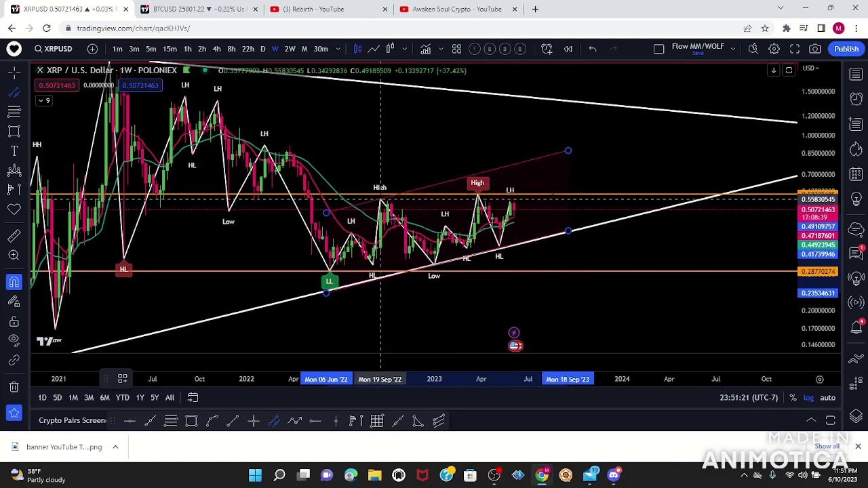
click(568, 152)
scroll(655, 283, down, 3)
scroll(661, 280, up, 5)
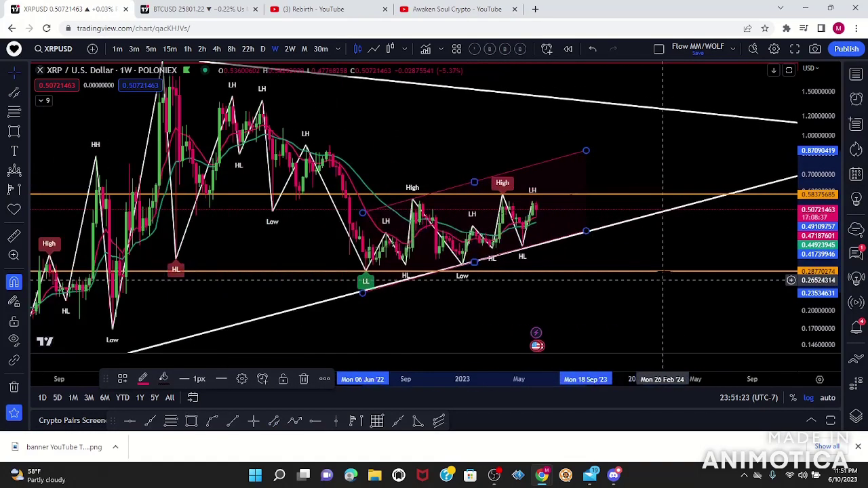
Delete the parallel channel drawn over the 2022–2023 swings
drag(686, 125, 688, 170)
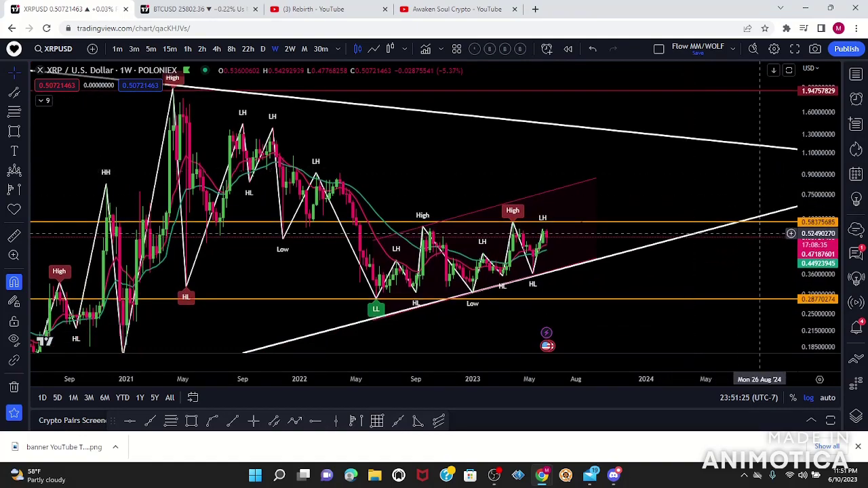
scroll(650, 191, down, 5)
drag(755, 308, 745, 237)
scroll(741, 242, up, 2)
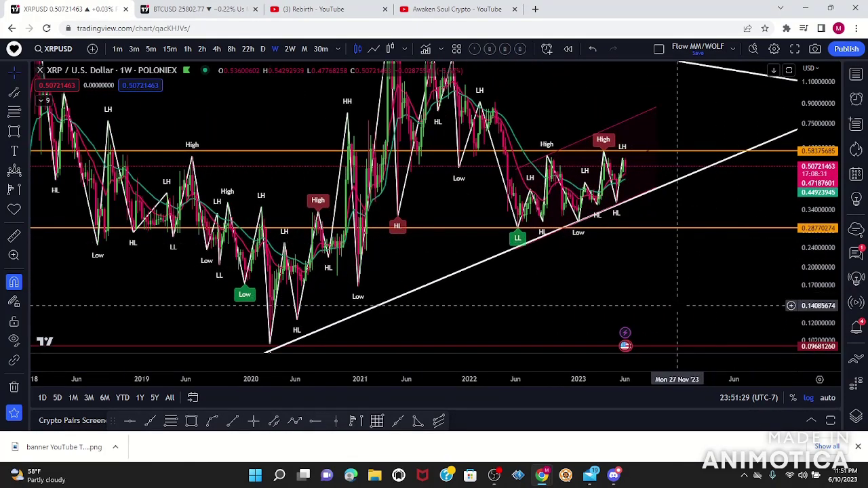
click(639, 117)
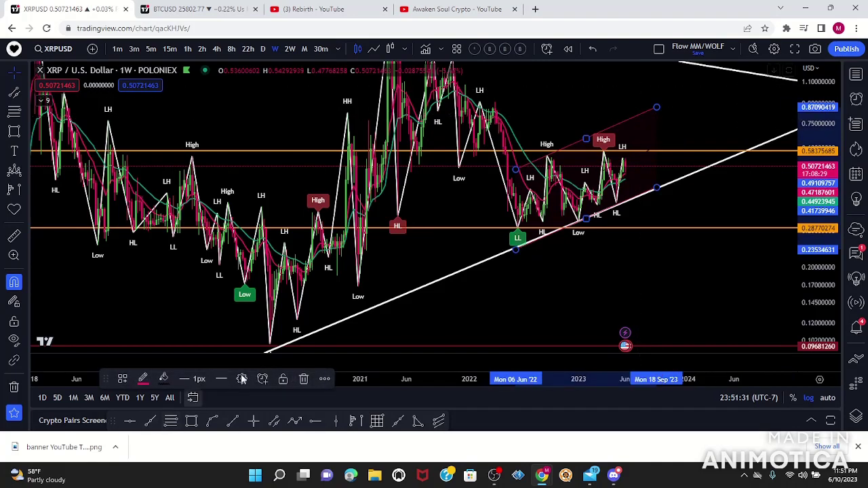
click(304, 379)
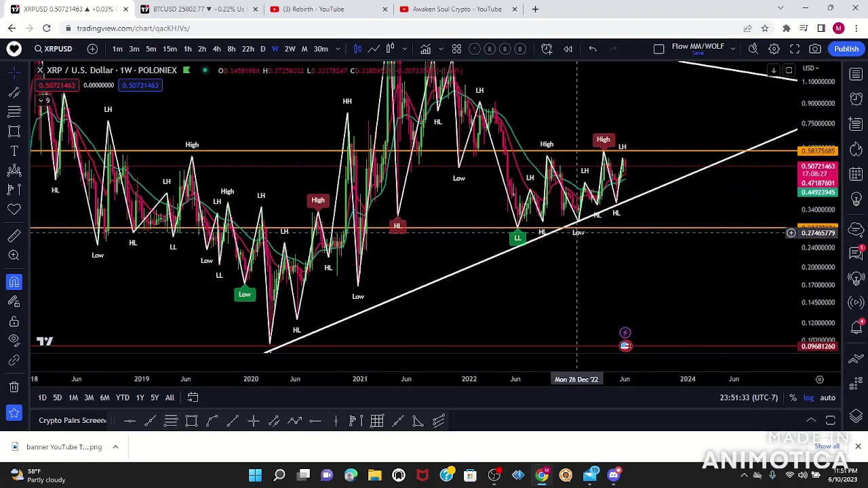
Draw an extended trendline through the 19 September 2022 high at 0.55830545 and the 27 March 2023 high at 0.58375685
drag(711, 277, 746, 305)
scroll(729, 139, up, 3)
drag(837, 119, 852, 207)
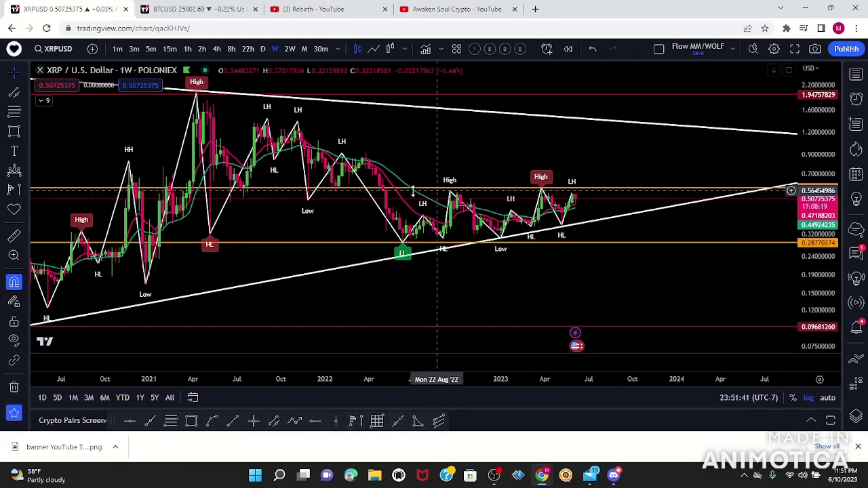
click(399, 422)
click(450, 193)
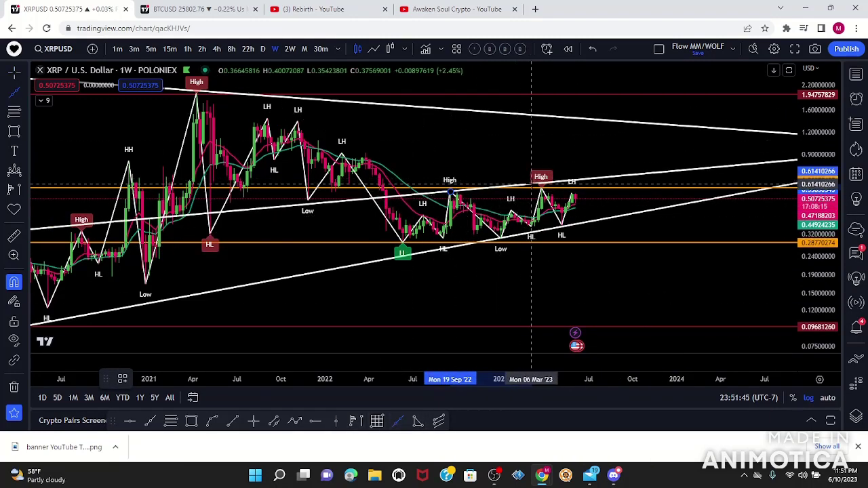
click(541, 187)
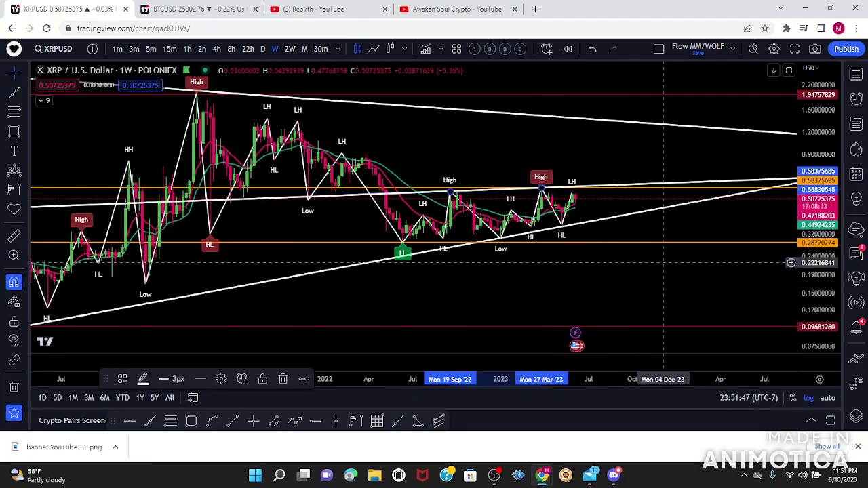
Change the colour of the trendline through the September 2022 and March 2023 highs to yellow
scroll(672, 271, down, 5)
drag(710, 314, 517, 291)
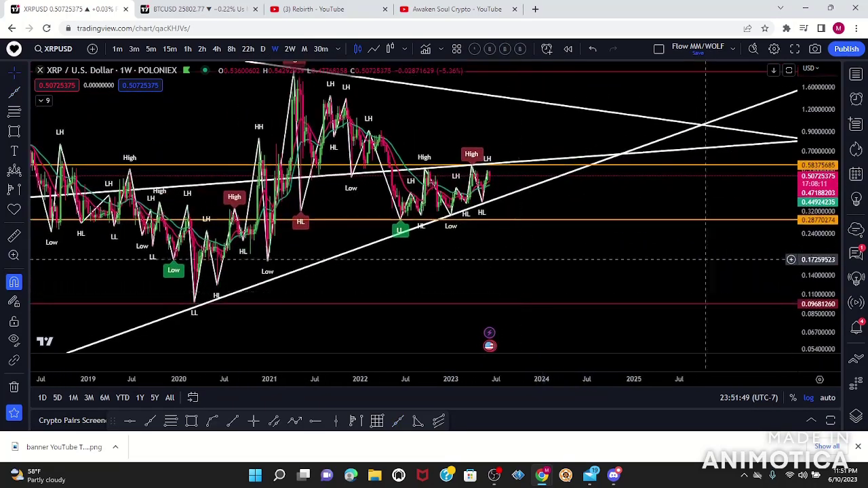
drag(822, 268, 814, 182)
drag(626, 183, 762, 210)
scroll(762, 210, up, 5)
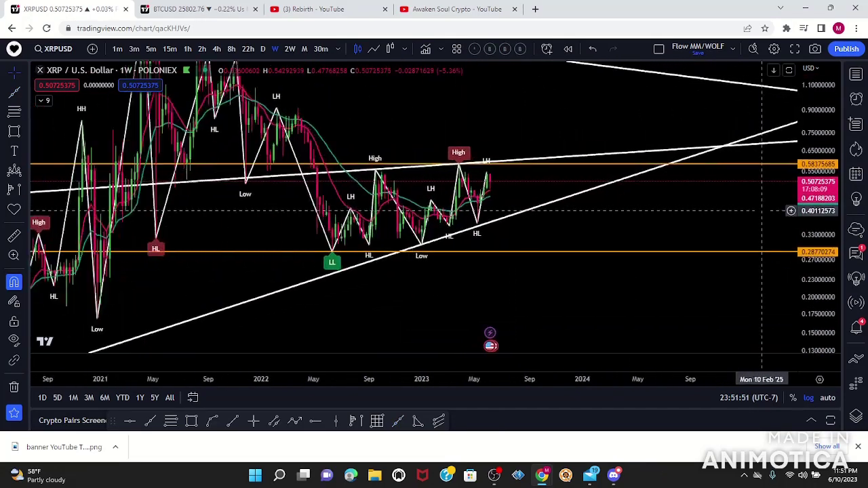
click(391, 168)
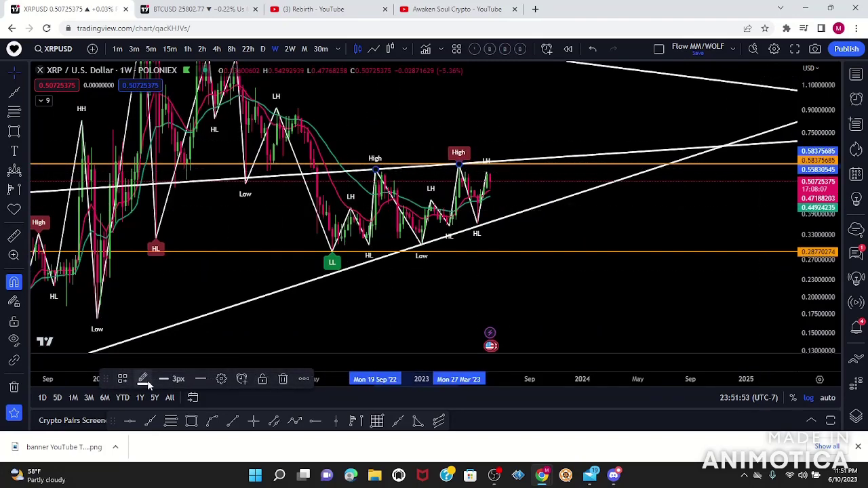
click(143, 380)
click(169, 283)
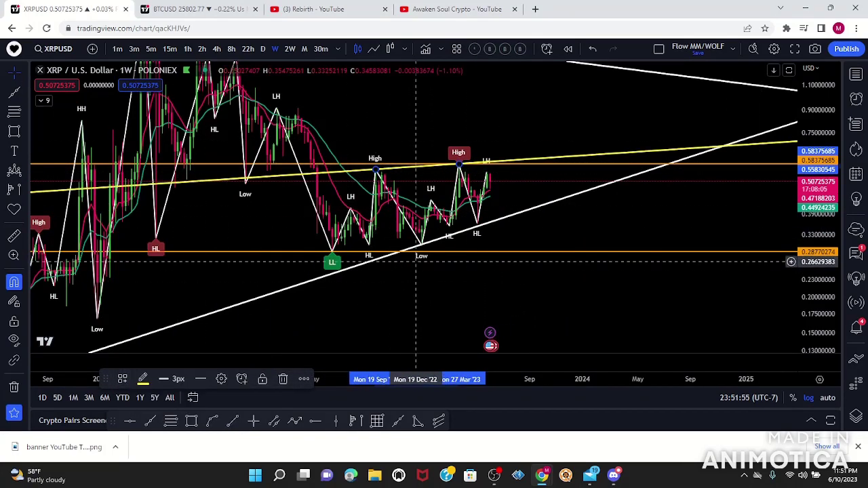
Recolour the yellow trendline through the 2022 and 2023 highs dark orange
scroll(491, 231, down, 6)
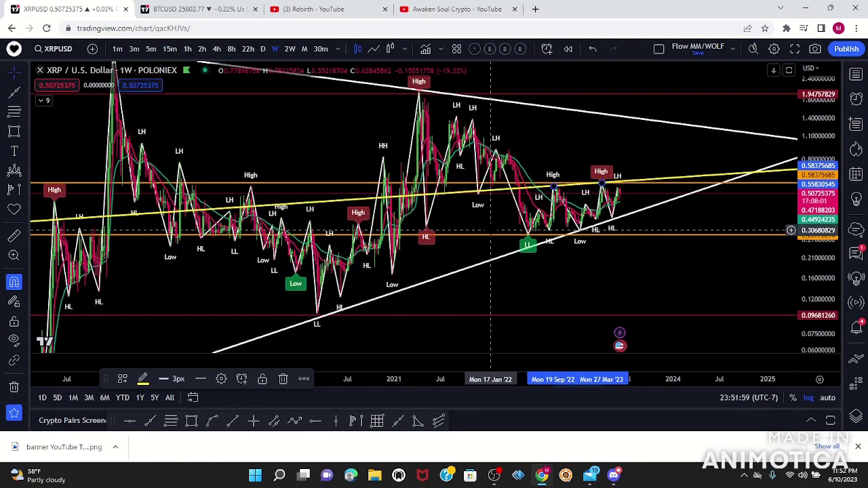
drag(664, 295, 630, 310)
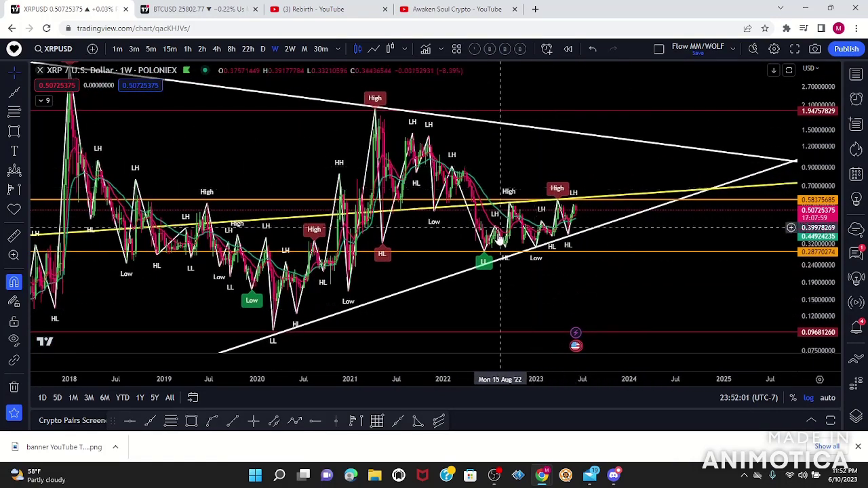
click(415, 217)
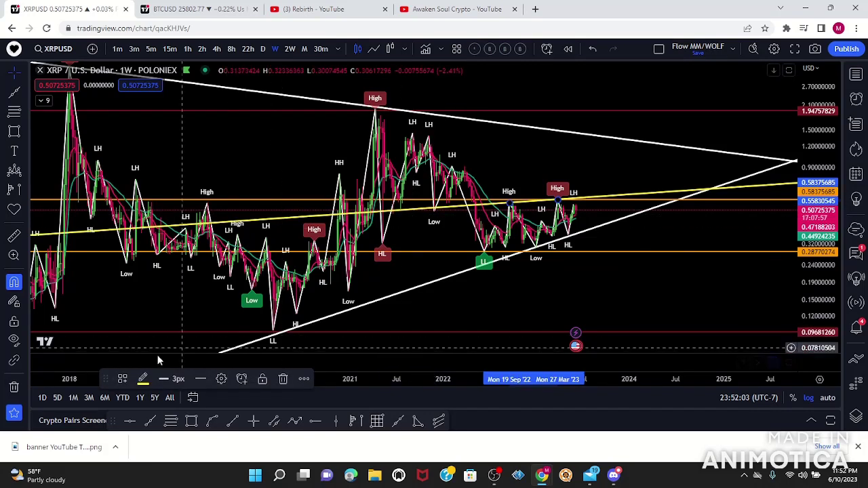
click(143, 380)
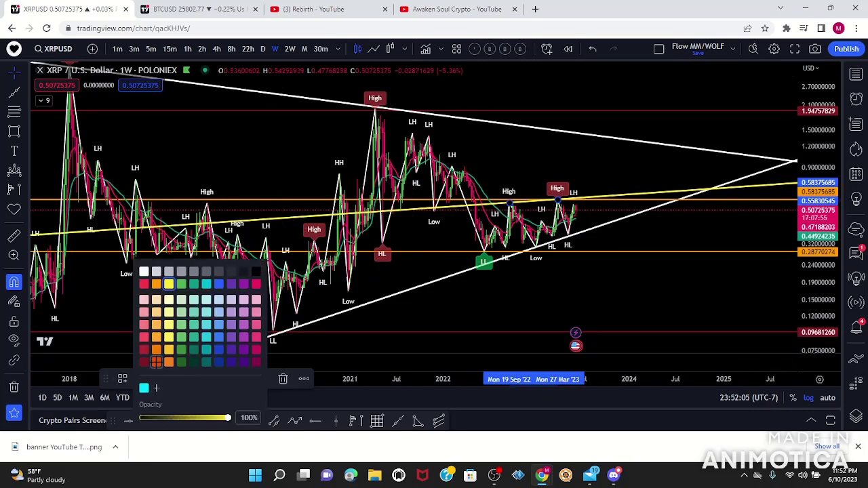
click(157, 363)
Recolour the lower horizontal line at 0.28770274 dark orange
click(654, 258)
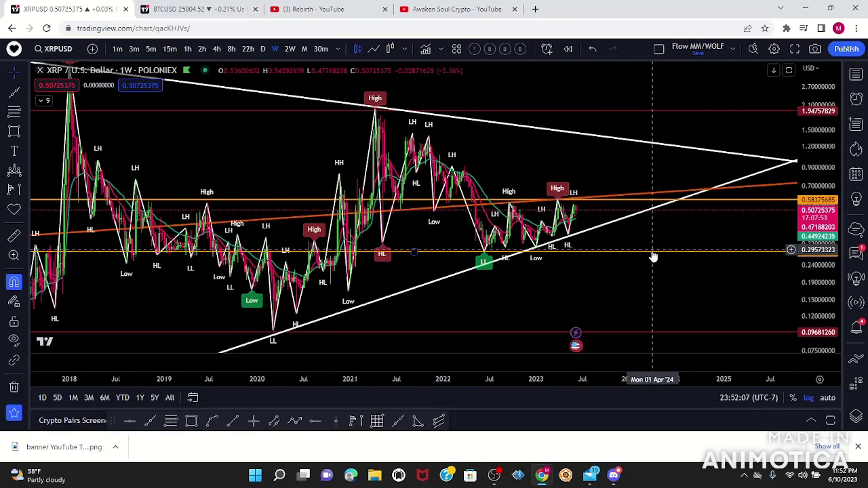
click(653, 256)
click(144, 378)
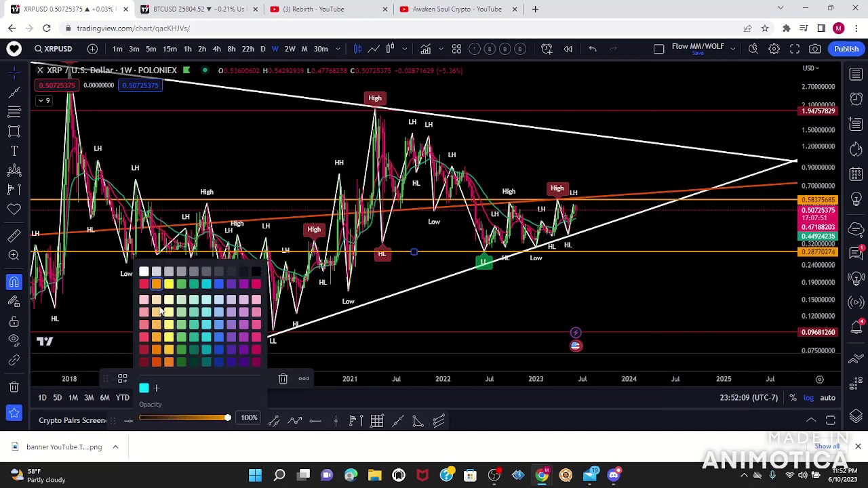
click(156, 353)
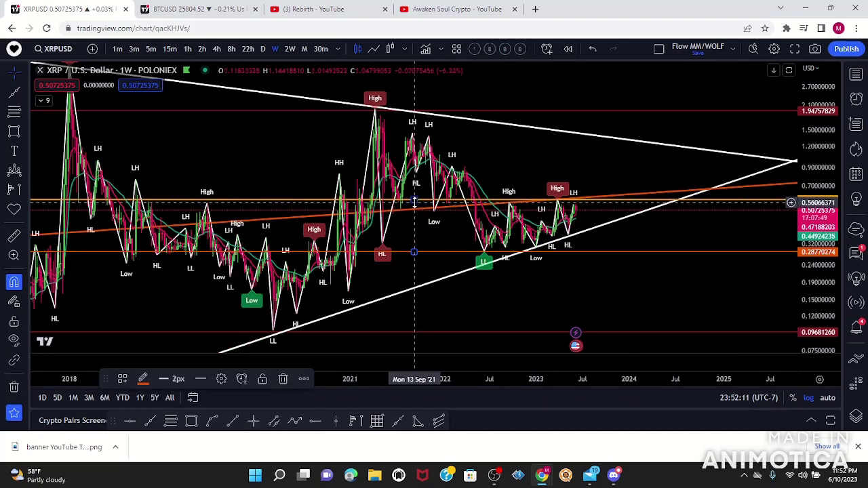
Recolour the upper horizontal line at 0.58375685 dark orange
click(143, 379)
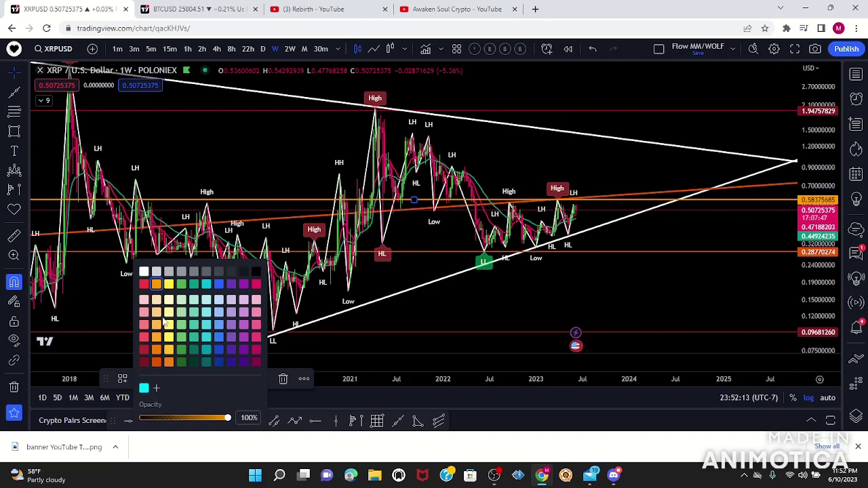
click(158, 362)
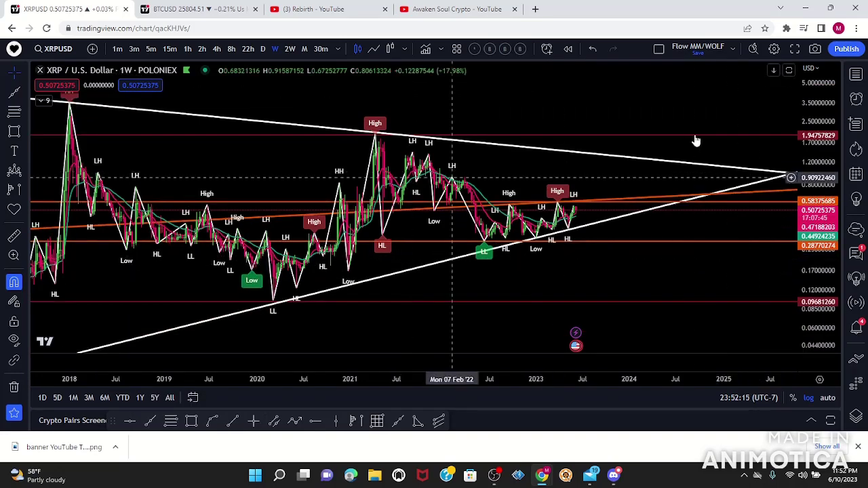
Draw an extended trendline through the 2 January 2023 low at 0.30325974 and the 8 May 2023 low at 0.36136672
drag(823, 289, 822, 233)
drag(609, 289, 692, 257)
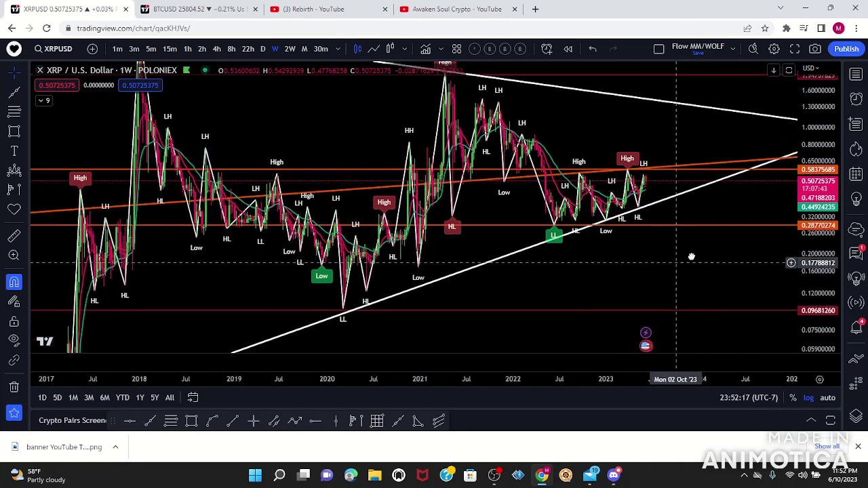
scroll(692, 257, up, 5)
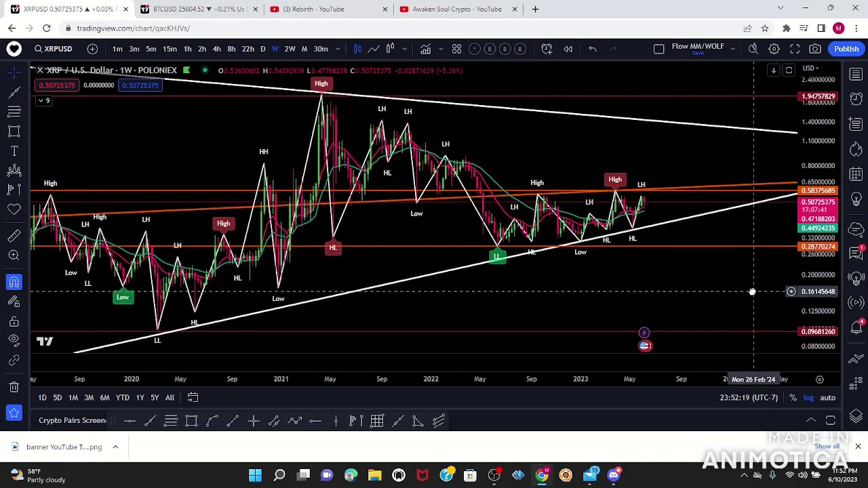
drag(656, 318, 634, 318)
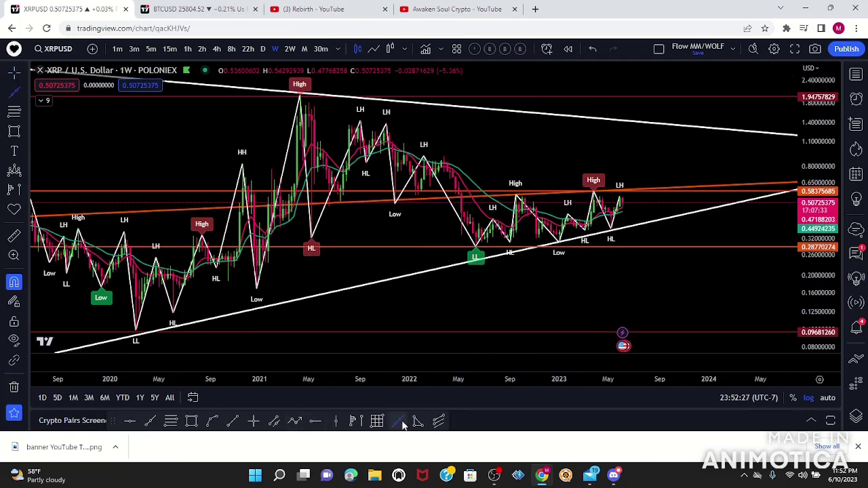
click(559, 243)
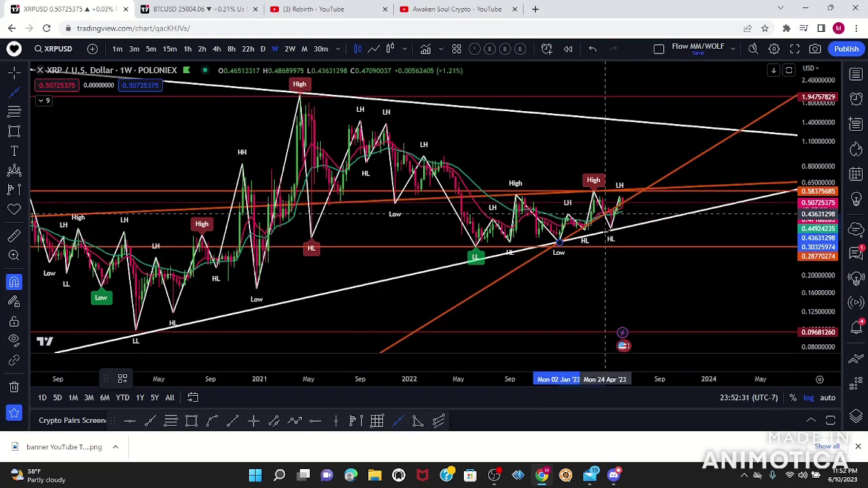
click(509, 257)
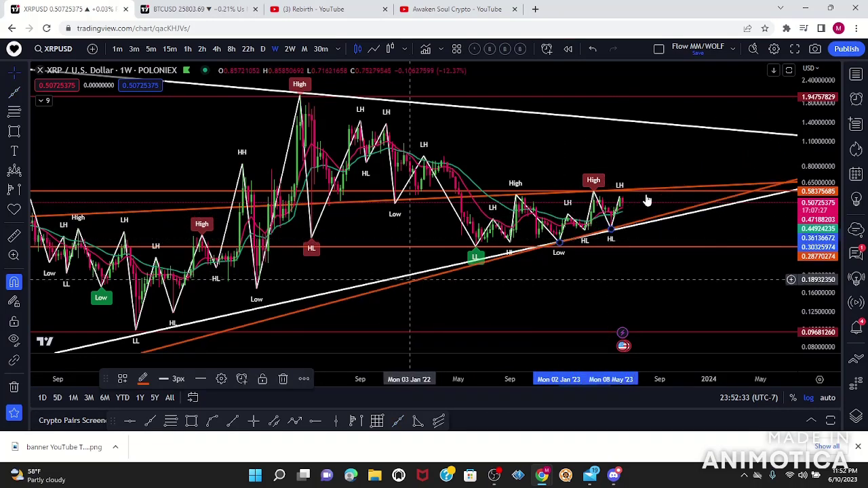
Draw a vertical segment across the orange range in May 2022 and move it to 24 July 2023, with its upper end at 0.40257316
drag(726, 270, 706, 256)
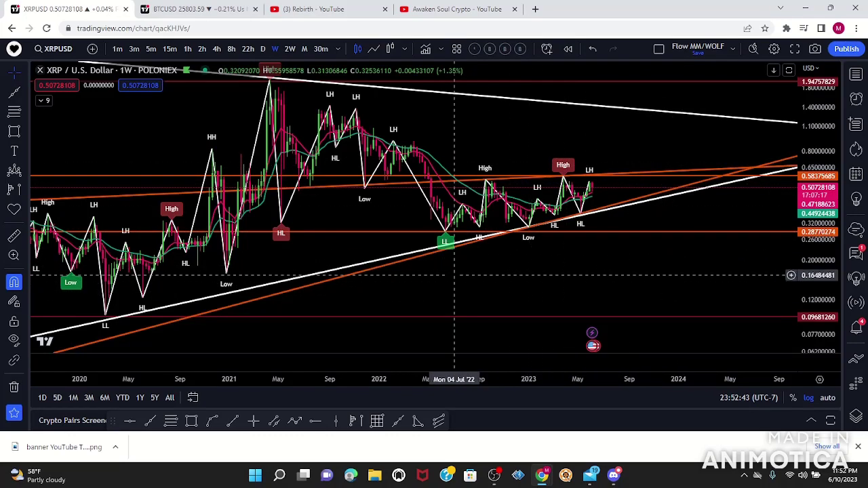
scroll(462, 203, down, 4)
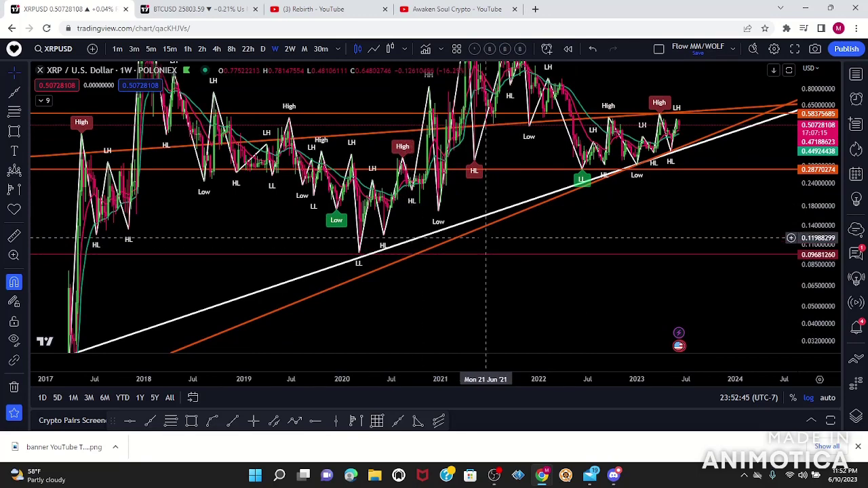
click(656, 177)
drag(638, 168, 358, 259)
mouse_move(699, 207)
mouse_down()
mouse_move(614, 242)
mouse_move(613, 295)
mouse_up()
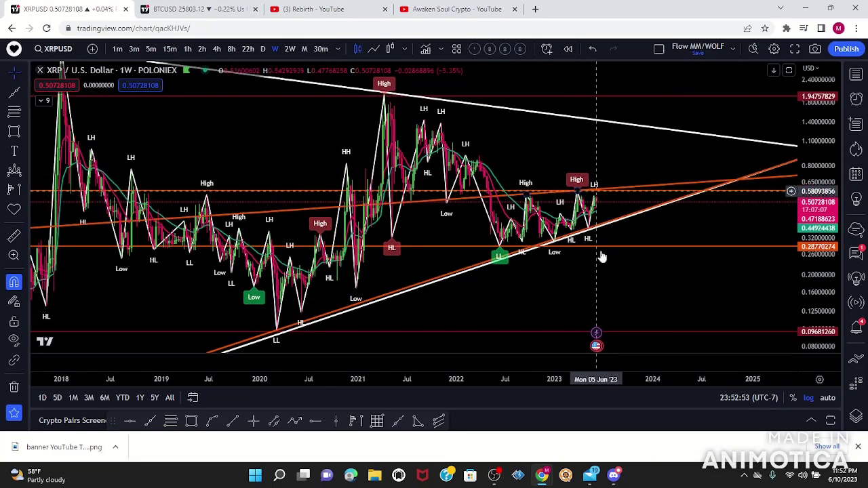
click(233, 421)
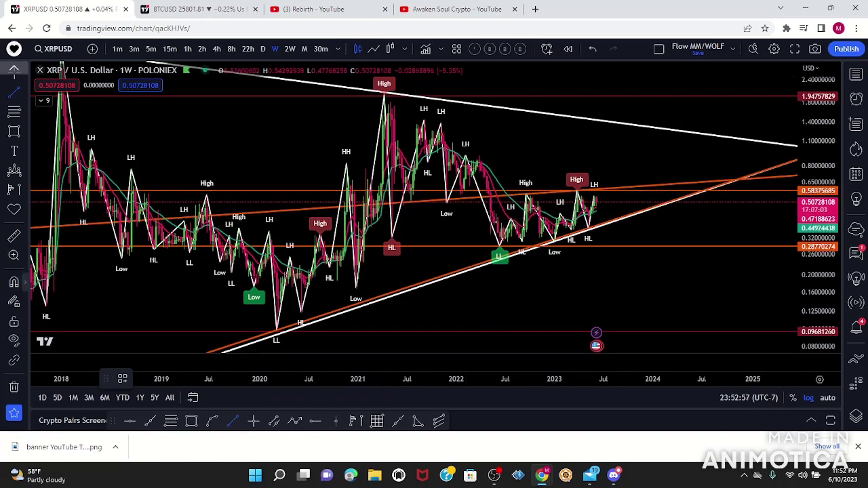
click(490, 194)
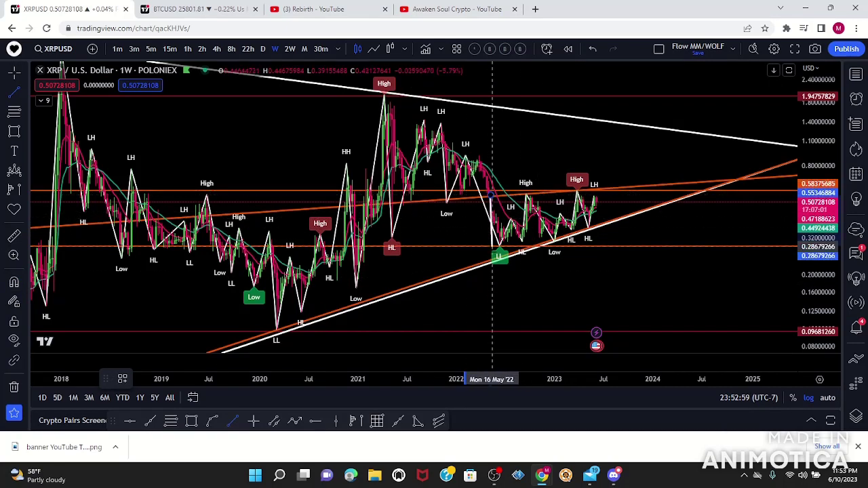
click(491, 262)
mouse_move(493, 232)
mouse_down()
mouse_move(582, 237)
mouse_move(609, 253)
mouse_up()
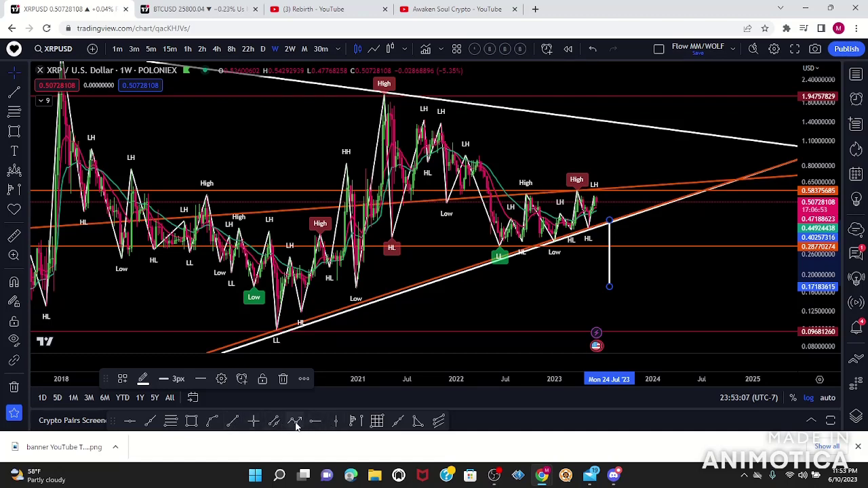
Place a cross line on 5 April 2021 at 0.15381858 and colour it dark orange
click(255, 422)
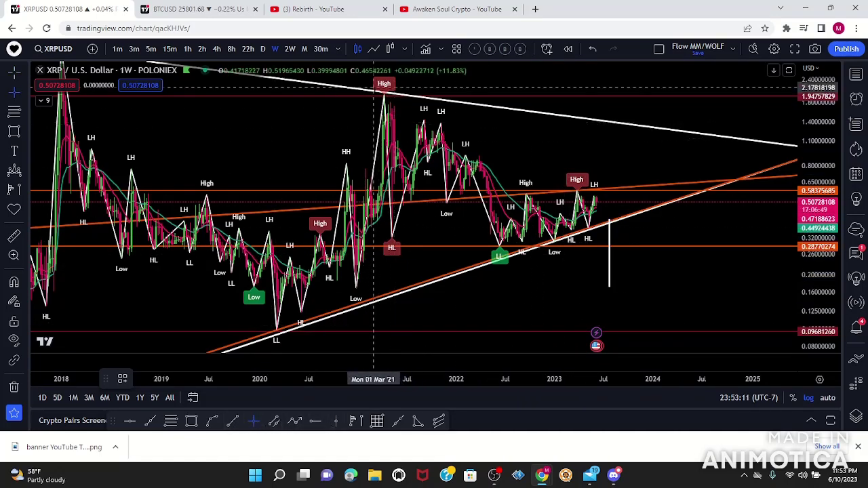
click(384, 295)
click(146, 382)
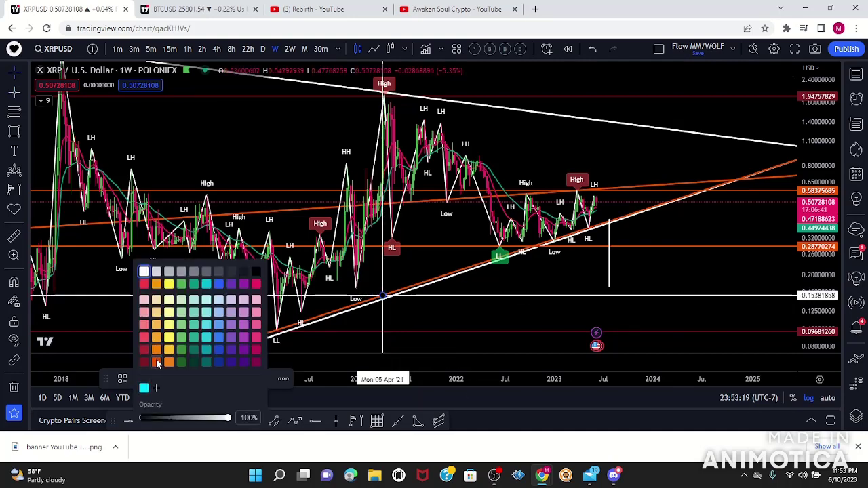
click(157, 363)
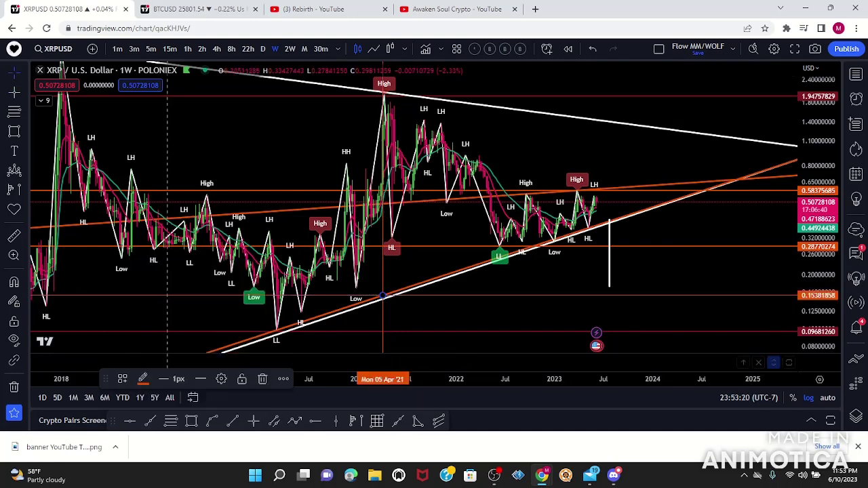
Draw a thin rectangle around the 0.15381858 level, starting at 17 June 2024 and 0.16145648 and ending in early 2025
click(16, 131)
click(699, 292)
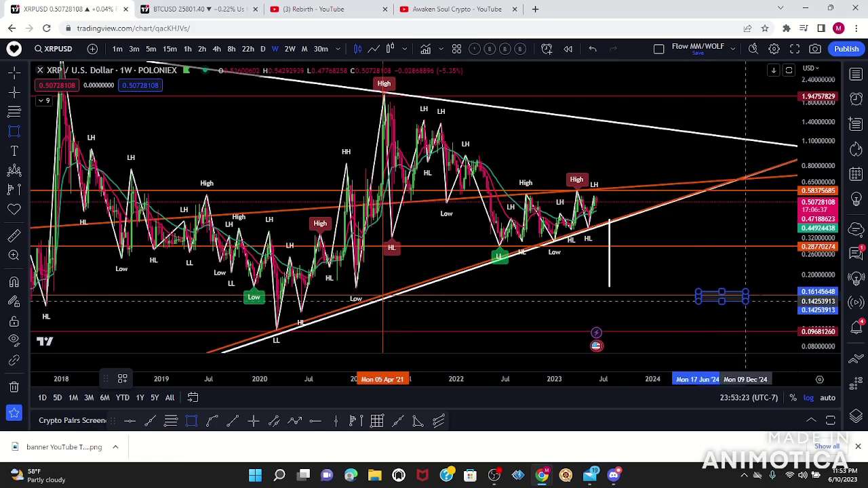
click(765, 300)
Move the vertical white segment to 17 July 2023, spanning 0.38619948 to 0.16484481, and recolour it dark orange
mouse_move(610, 262)
mouse_down()
mouse_move(509, 273)
mouse_move(495, 239)
mouse_move(607, 267)
mouse_up()
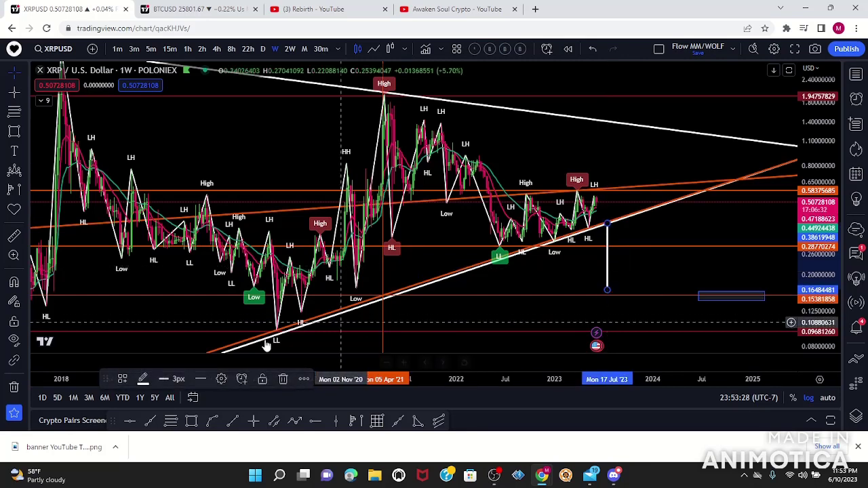
click(143, 380)
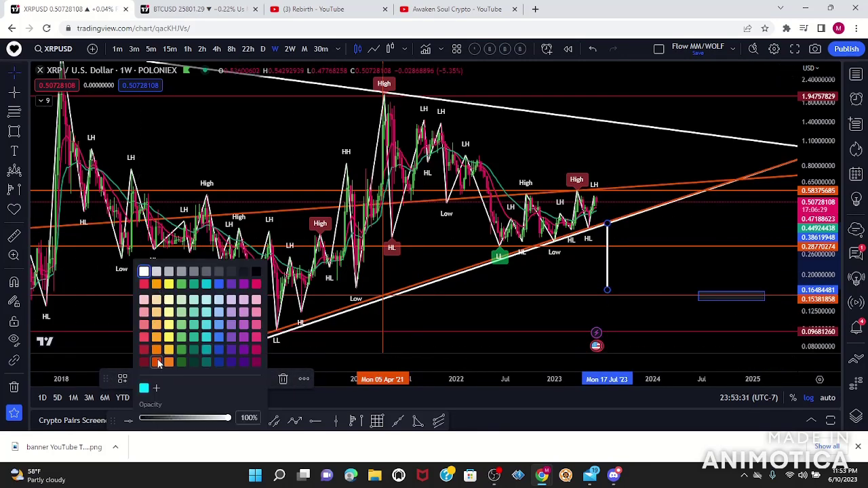
click(158, 363)
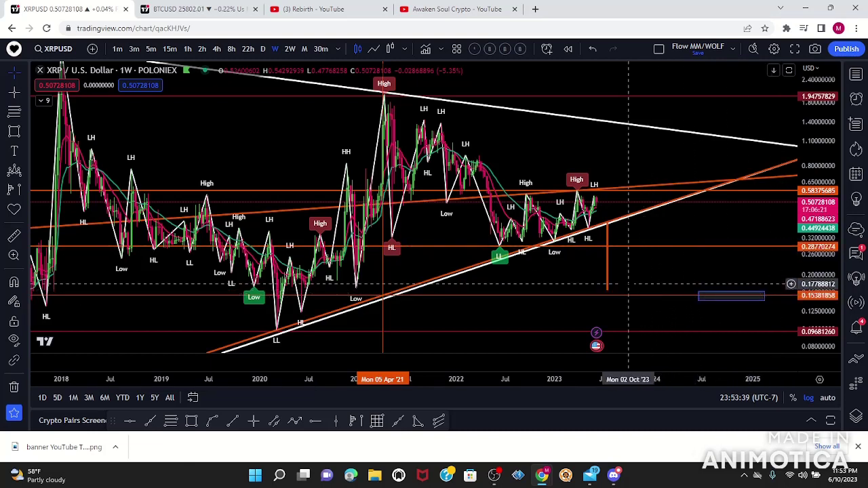
Shift the vertical orange segment to span 0.36793642 to 0.15704672 on 17 July 2023
scroll(630, 285, up, 2)
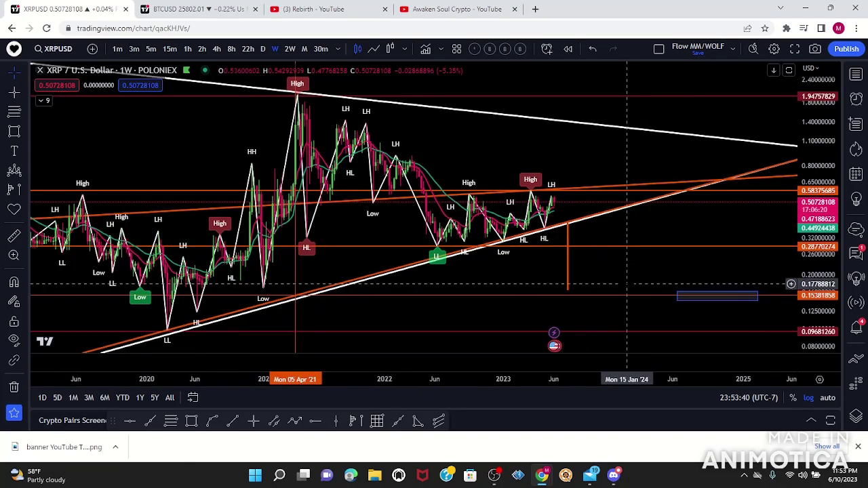
click(568, 282)
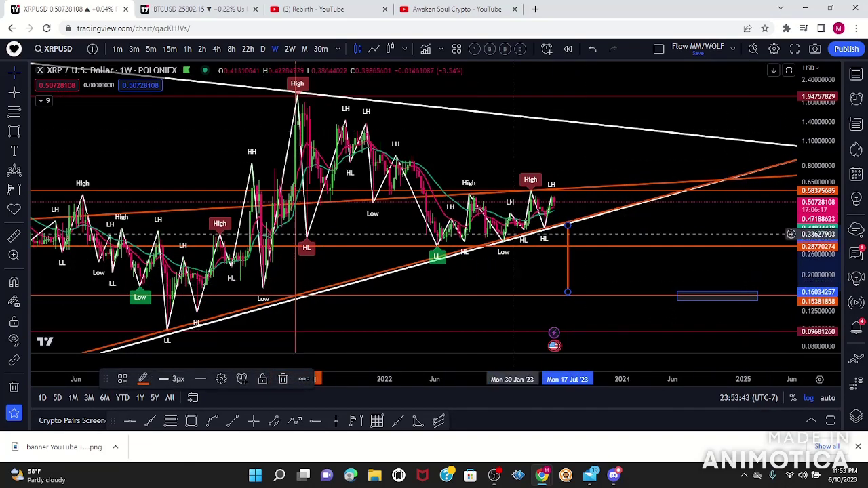
drag(568, 271, 570, 279)
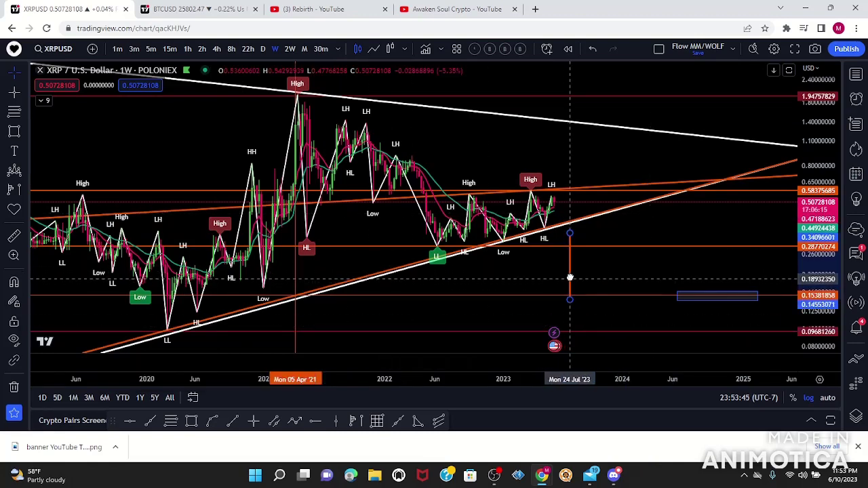
Copy the chart image to the clipboard and switch to Discord
click(817, 52)
click(783, 105)
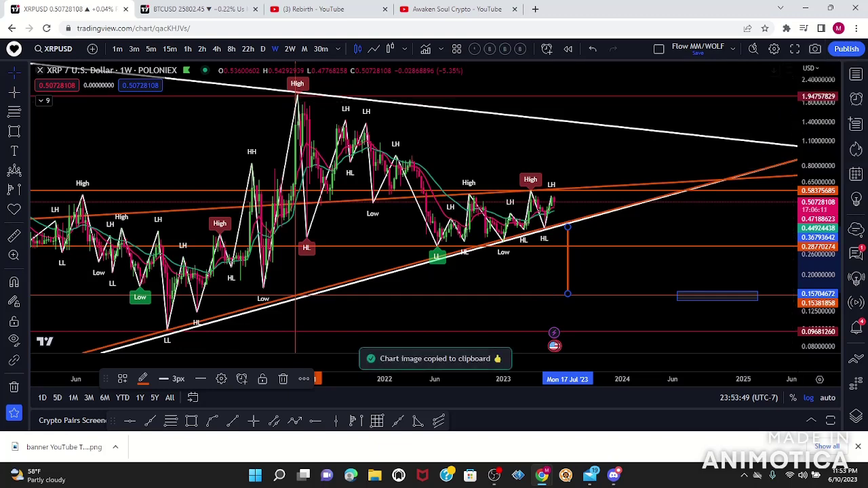
click(614, 475)
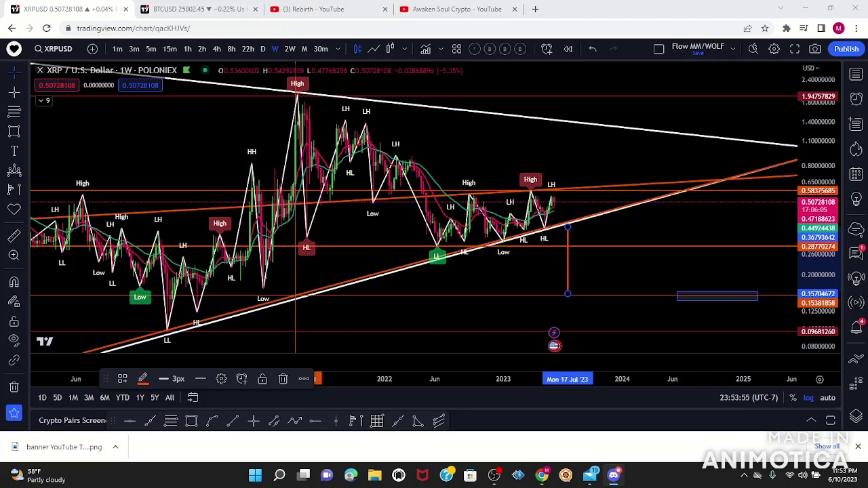
Open Twitter in a new browser tab and look over the account's own profile page
click(536, 8)
text(r)
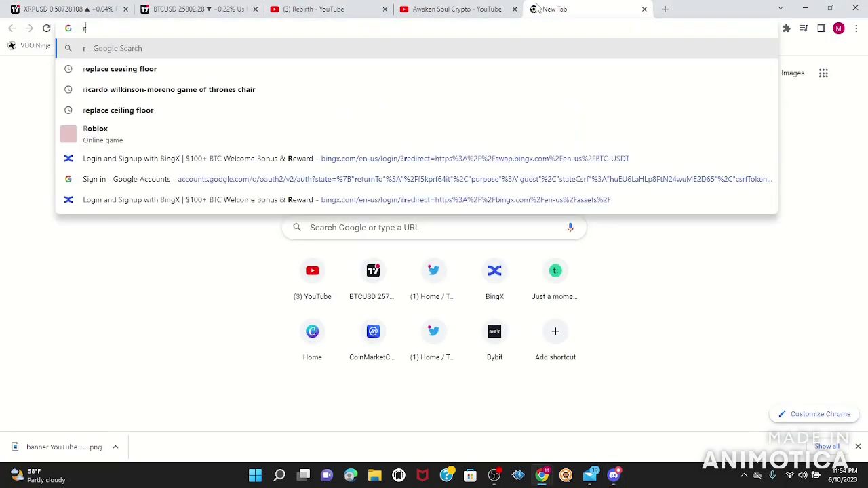
key(BackSpace)
text(tw)
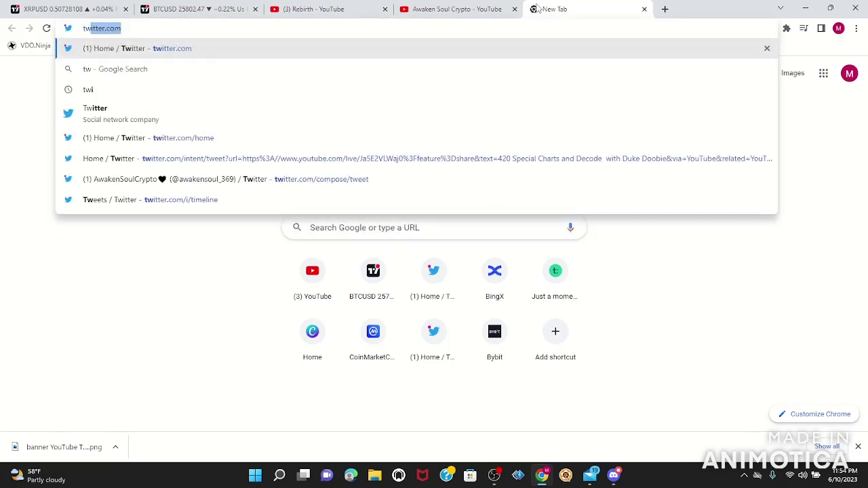
key(Return)
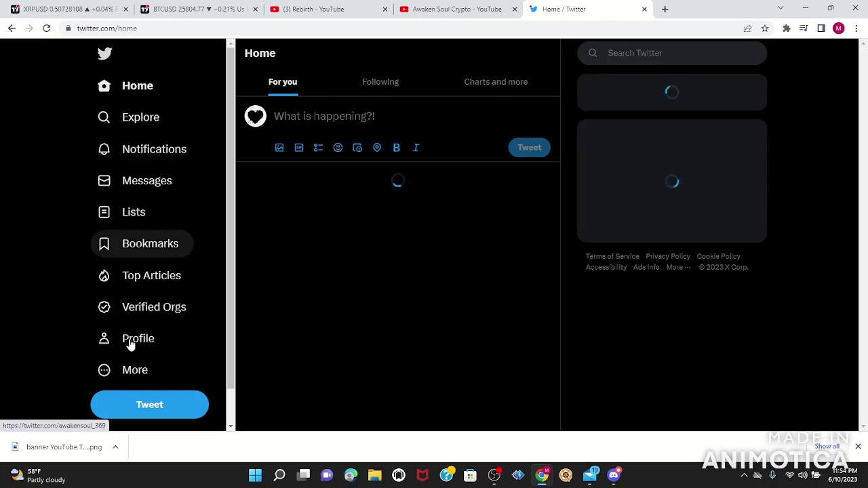
click(131, 344)
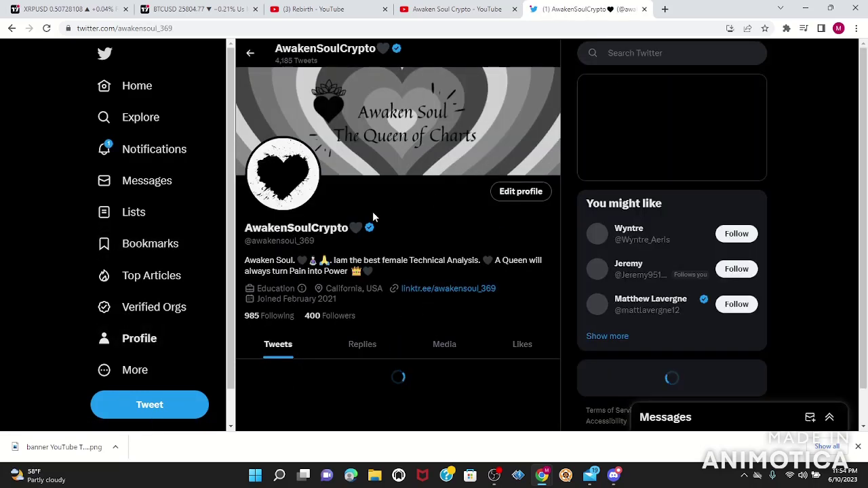
scroll(434, 208, down, 2)
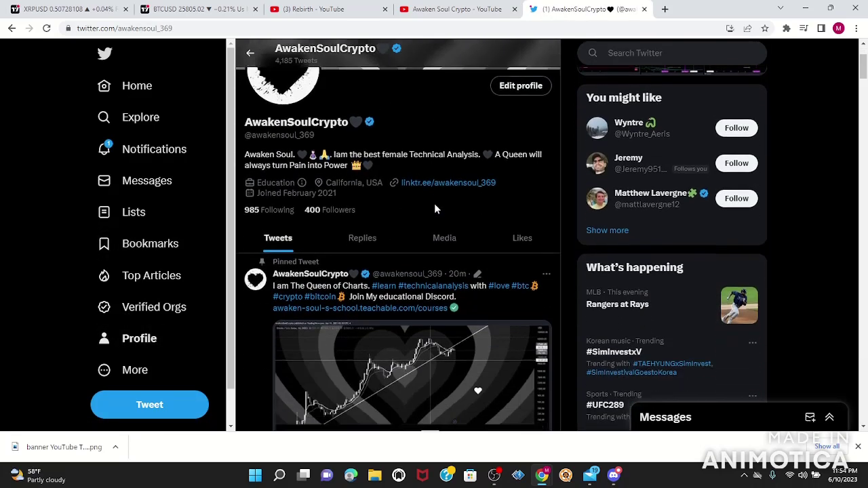
scroll(434, 208, up, 2)
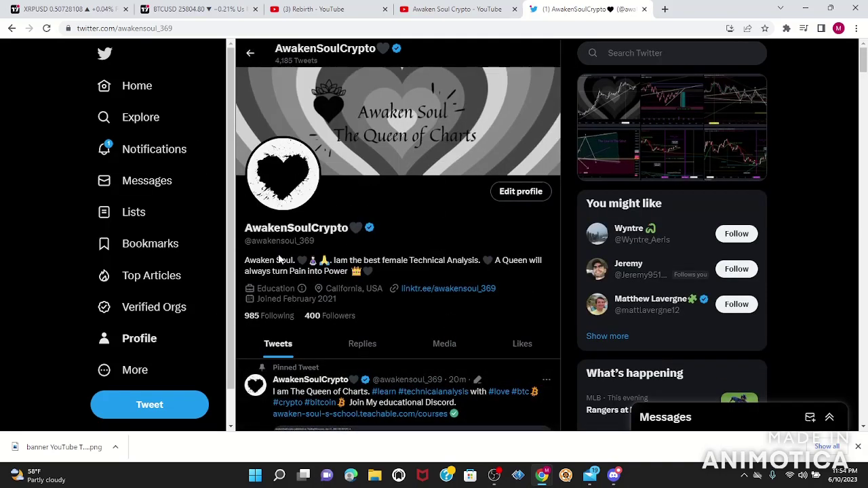
Return to the XRPUSD chart and draw an extended descending trendline from 22 March 2021 at 2.04668044 through 25 March 2024 at 0.33627903
click(86, 7)
drag(708, 244, 662, 274)
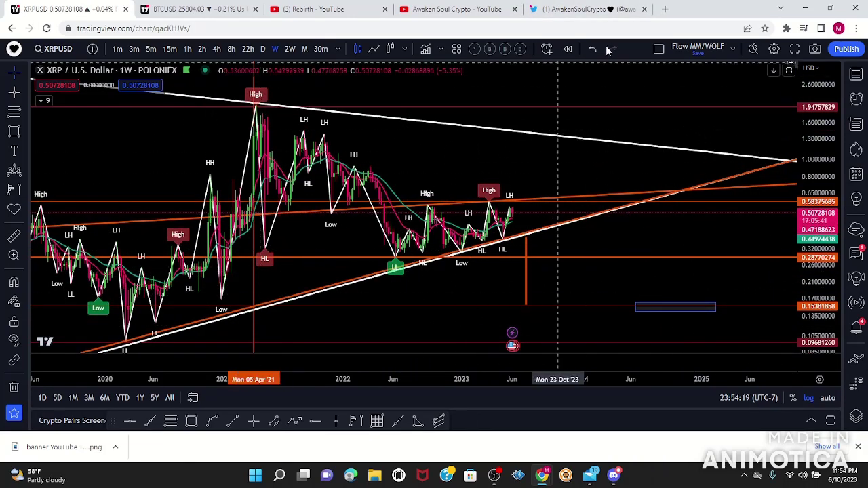
click(398, 422)
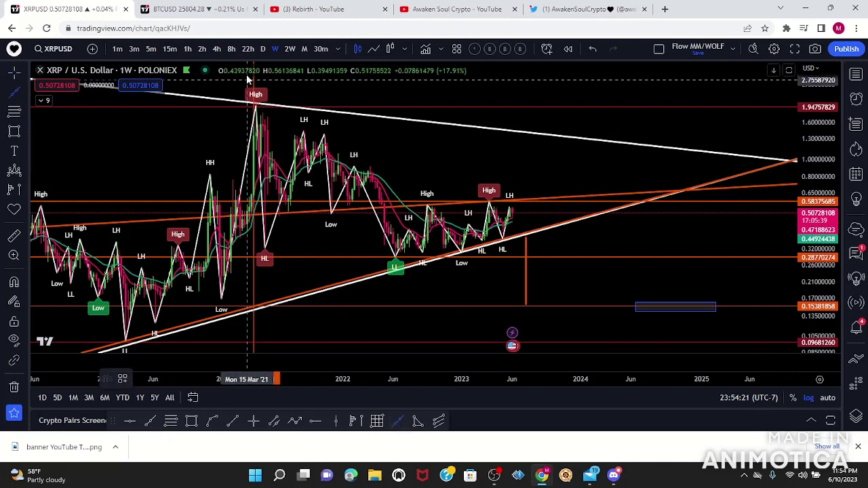
click(251, 101)
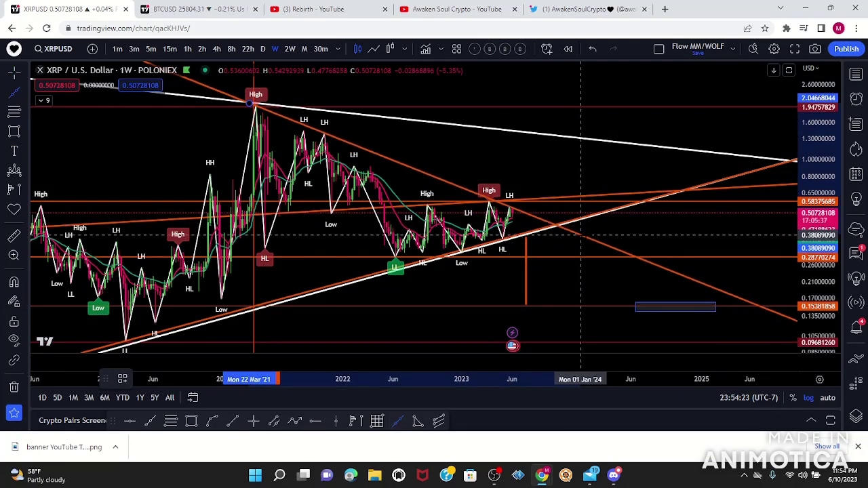
click(607, 245)
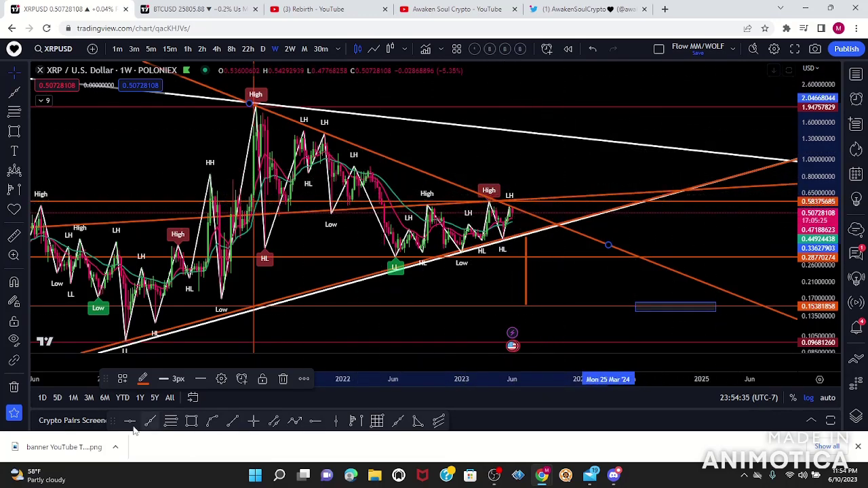
Place a cross line at 0.99662701 on 13 June 2022 and box 0.99662701 to 1.04608755 from 4 March 2024 to 5 May 2025
click(256, 422)
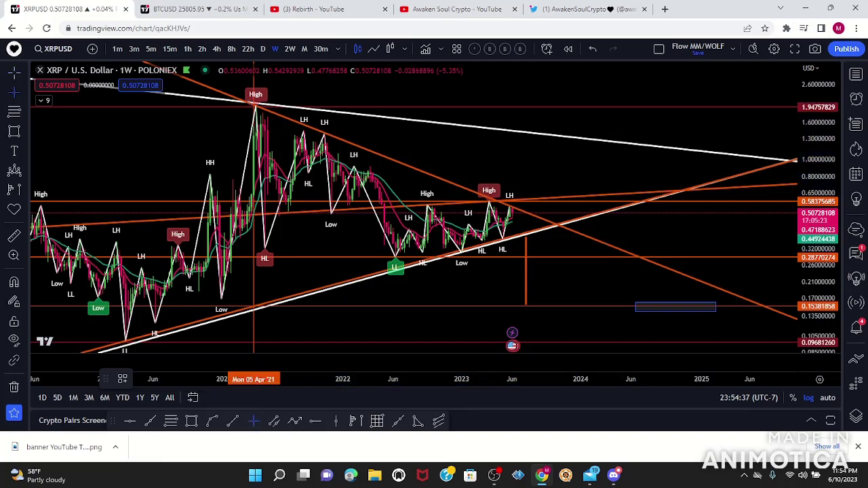
key(alt+h)
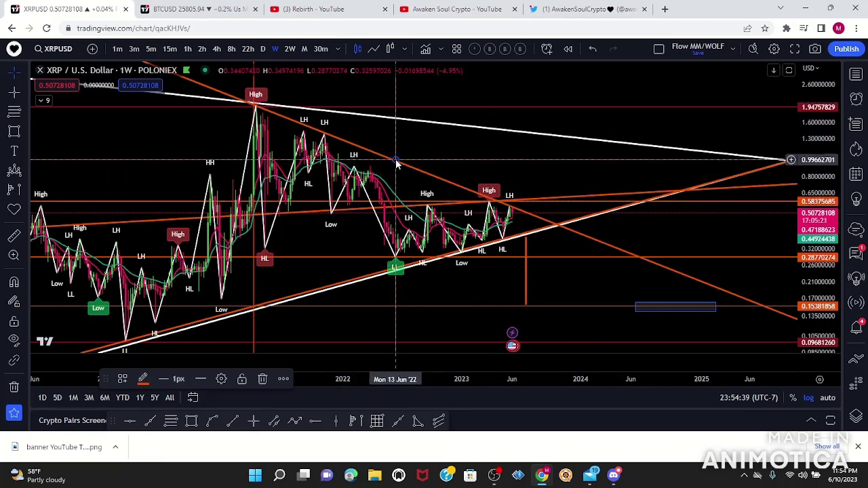
click(13, 131)
drag(601, 156, 740, 162)
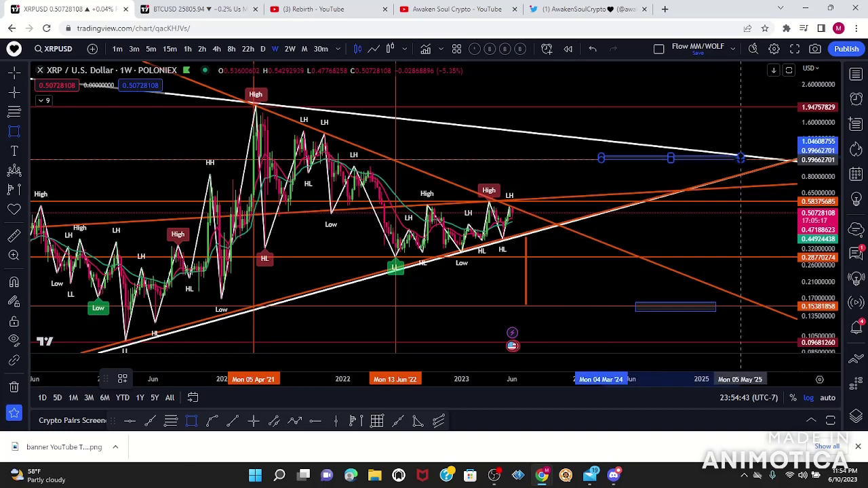
click(579, 282)
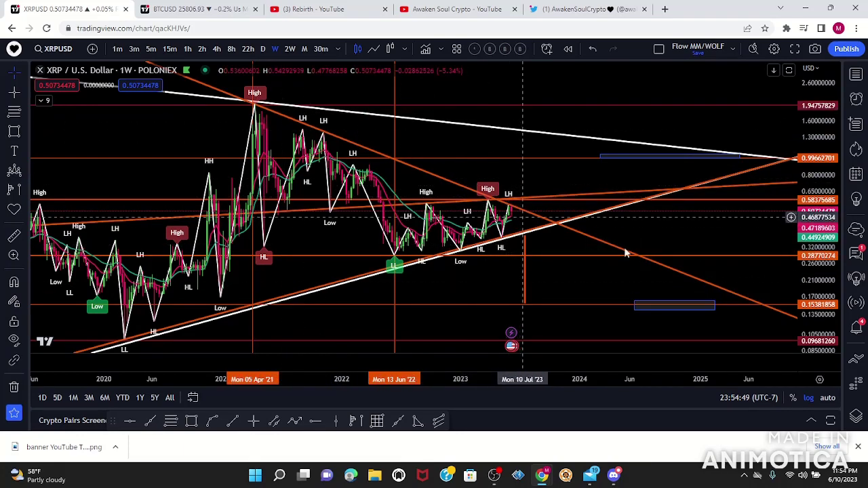
Switch the chart to the daily interval and hide the Higher High Lower Low ZigZag indicator
click(268, 51)
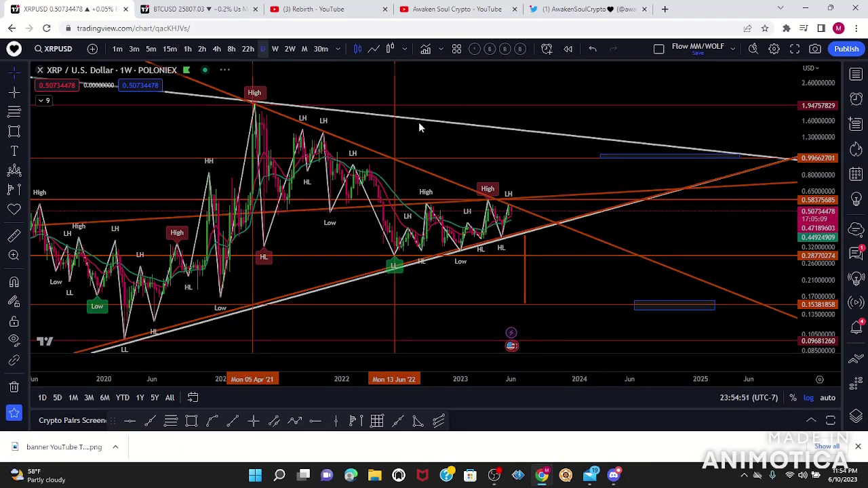
drag(805, 82, 804, 46)
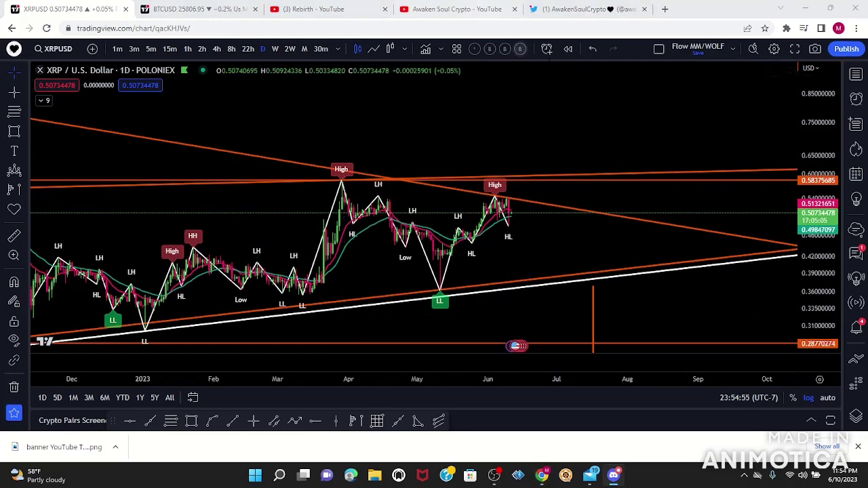
click(590, 50)
scroll(682, 189, down, 5)
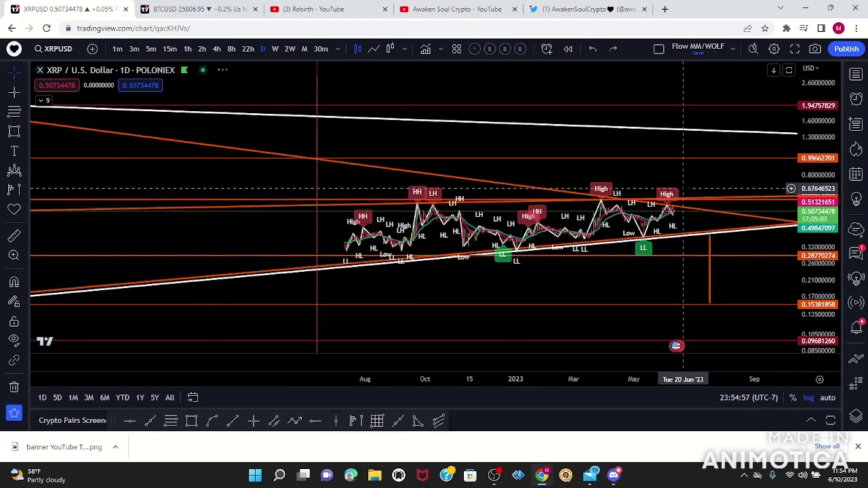
scroll(648, 196, down, 5)
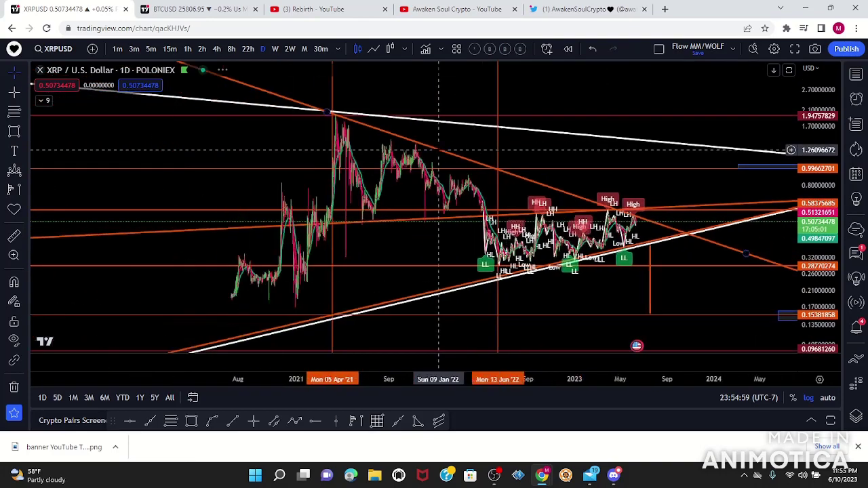
drag(708, 291, 540, 298)
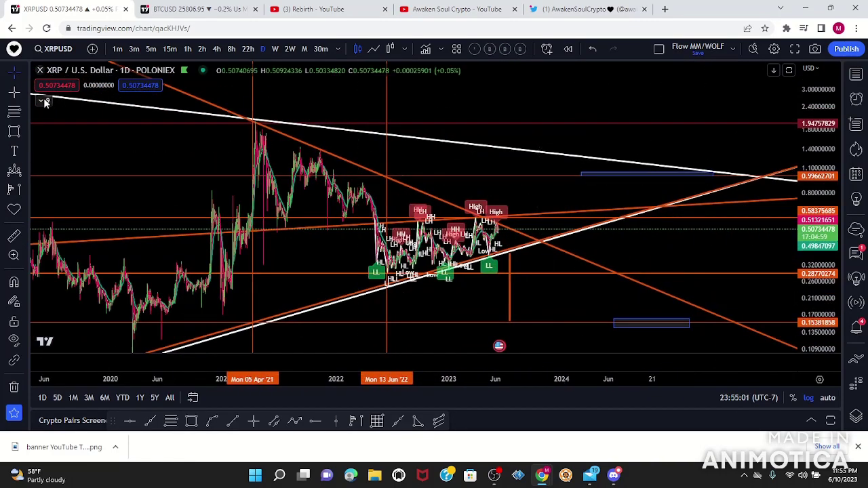
click(43, 101)
click(253, 127)
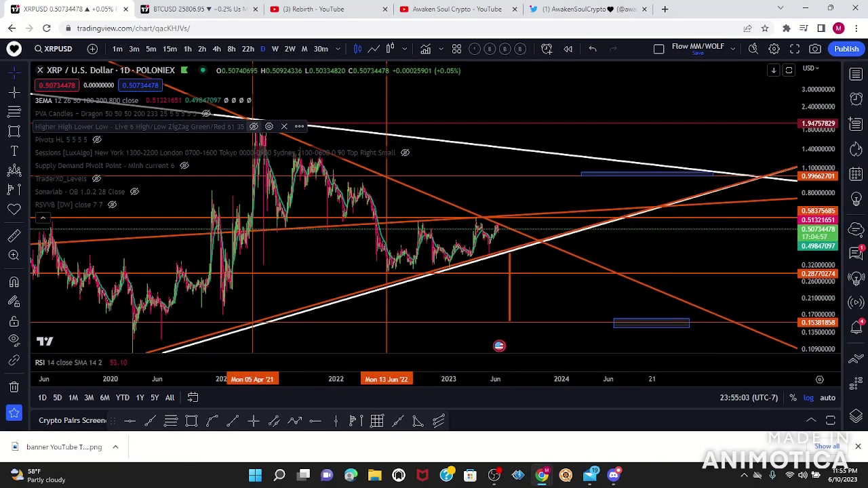
Collapse the indicator list and copy the daily chart image, including the converging trendlines and both target boxes, to the clipboard
scroll(563, 303, up, 3)
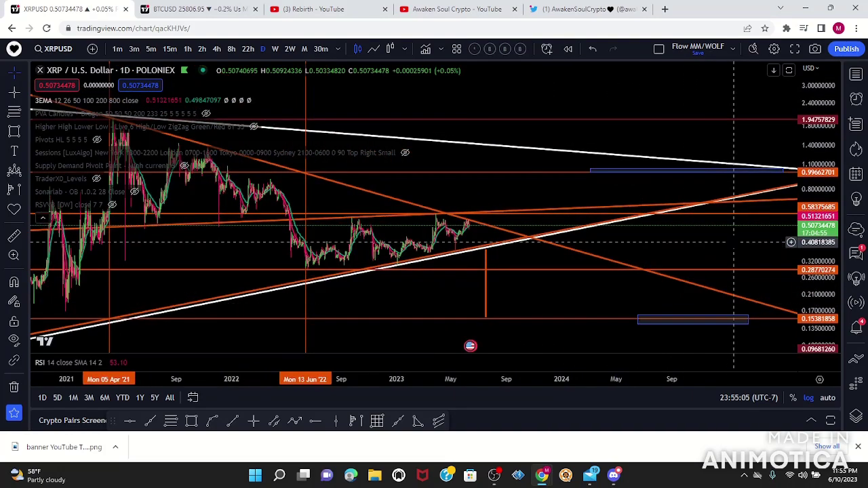
drag(734, 242, 712, 251)
click(43, 218)
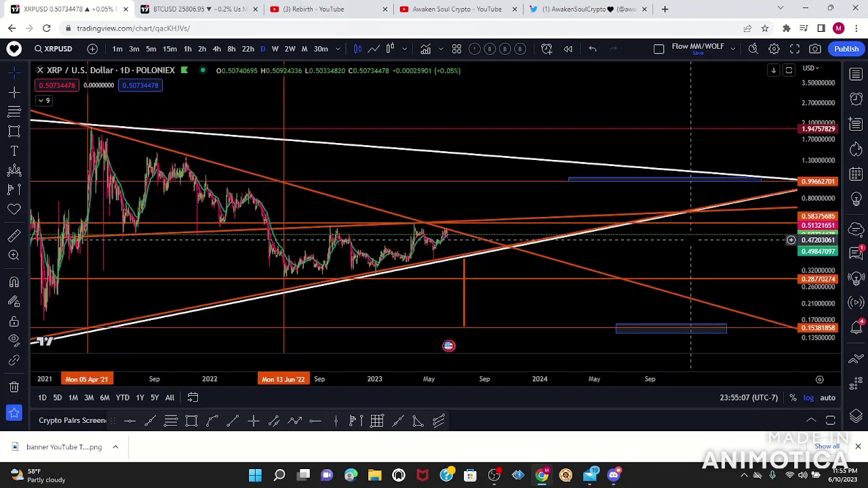
scroll(691, 240, down, 3)
drag(688, 242, 639, 226)
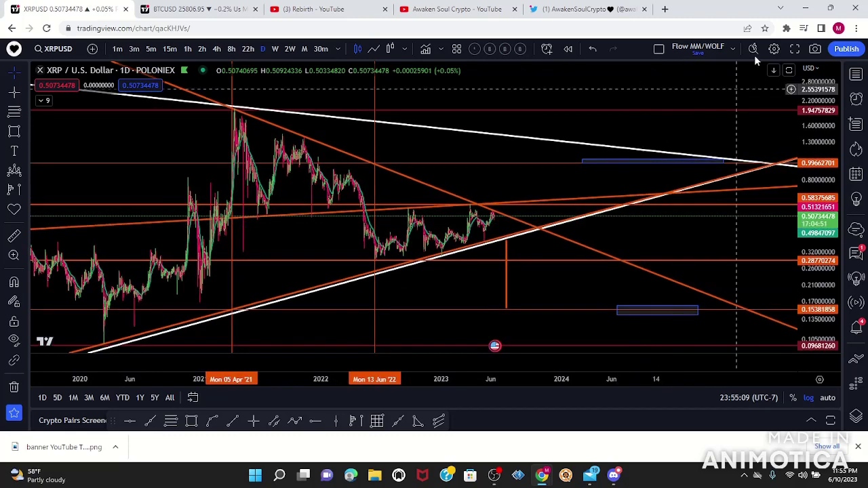
click(816, 49)
click(772, 103)
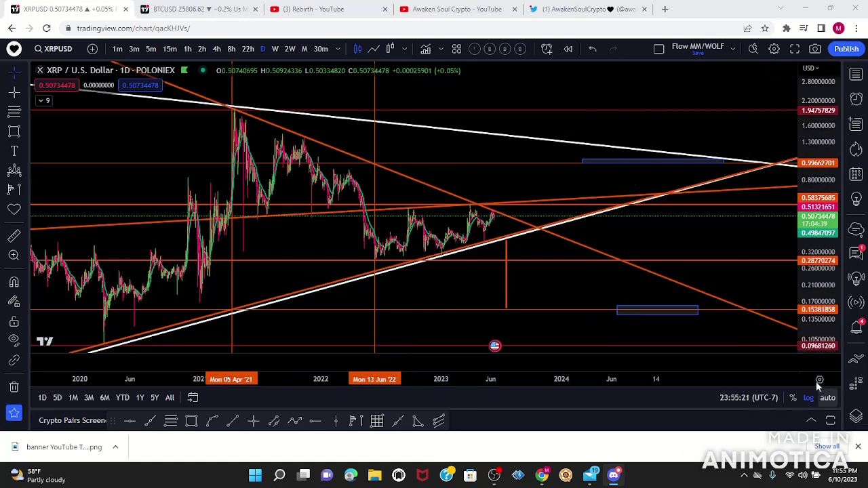
Box the 19 March to 24 April 2023 consolidation between 0.57499690 and 0.49799476, plus the smaller one just beneath it ending in early May
drag(802, 315, 764, 286)
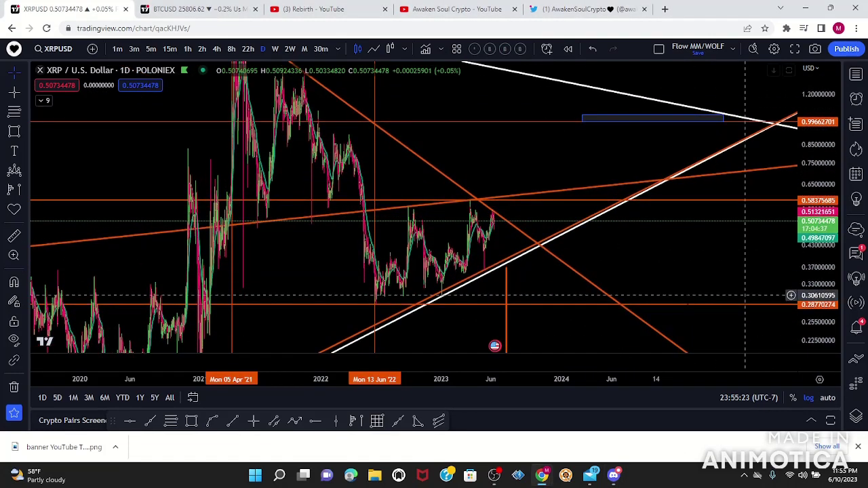
drag(566, 290, 675, 255)
scroll(675, 255, up, 5)
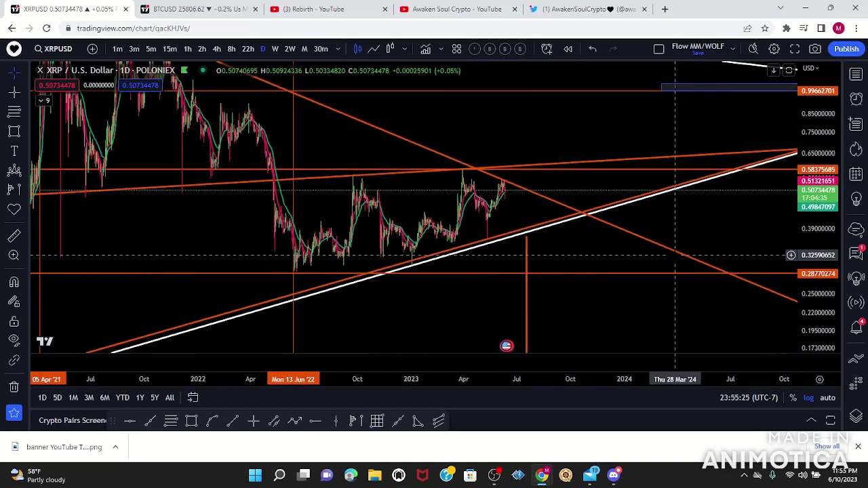
drag(506, 247, 773, 252)
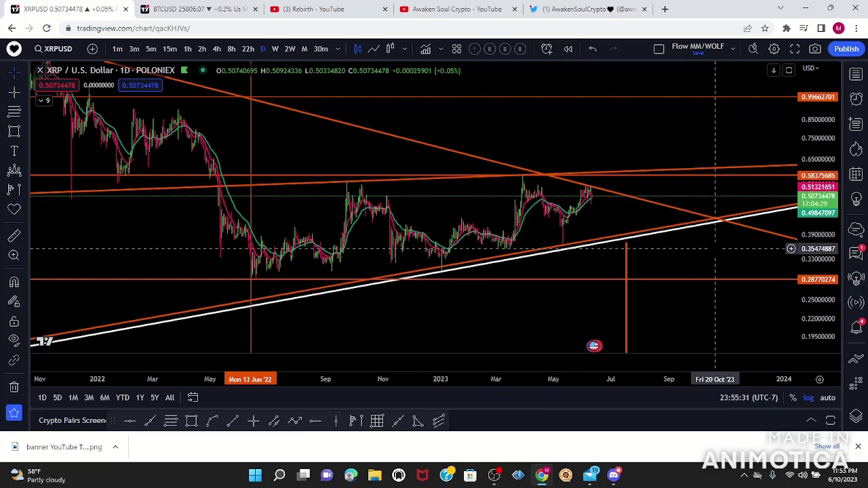
scroll(715, 249, up, 2)
click(13, 133)
drag(458, 178, 498, 198)
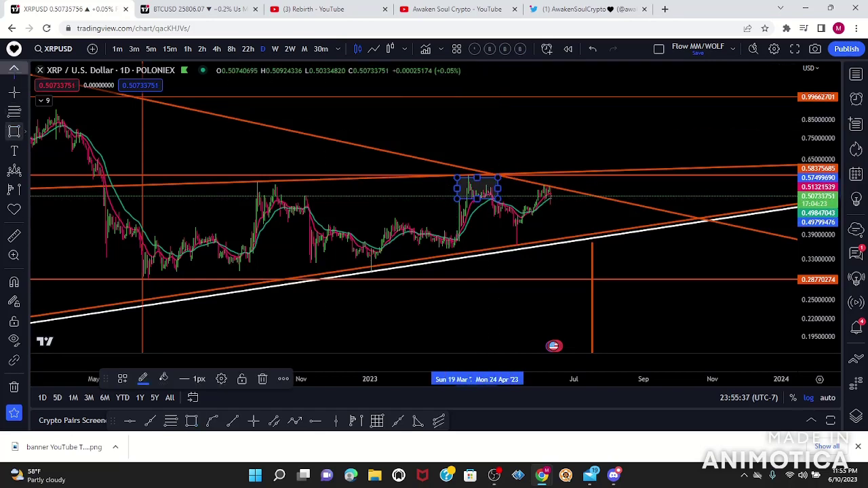
click(501, 211)
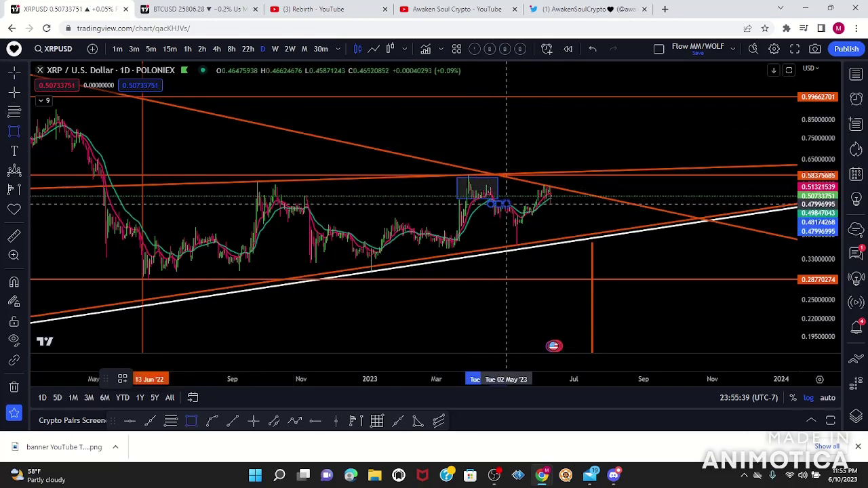
click(511, 214)
Box the January to March 2023 range between 0.43449468 and 0.34955556 and the current June range between 0.55214632 and 0.48530780
click(14, 131)
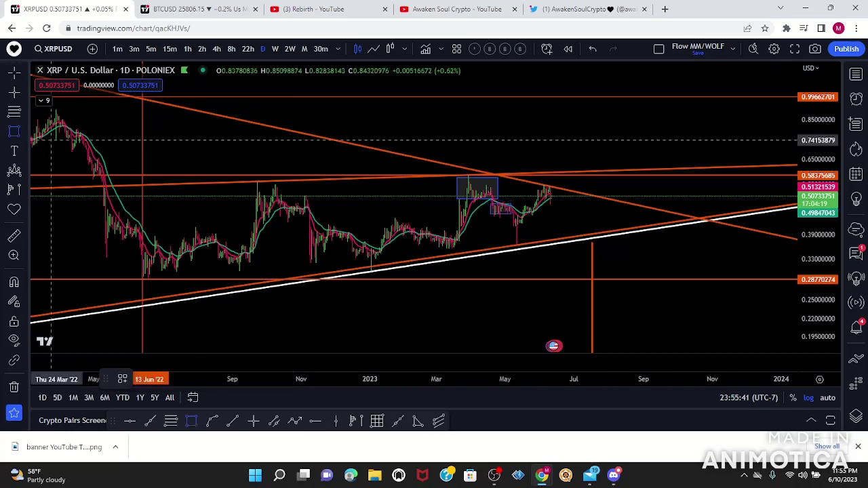
mouse_move(381, 219)
mouse_down()
mouse_move(472, 251)
mouse_move(452, 251)
mouse_up()
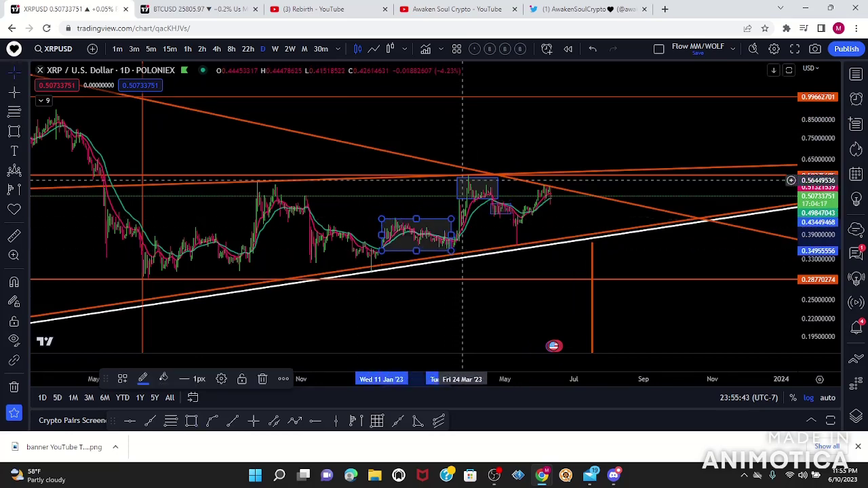
click(15, 130)
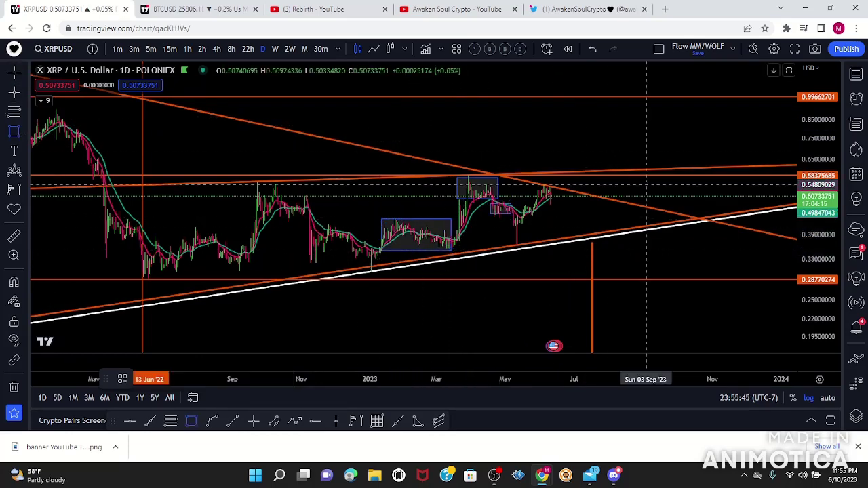
drag(537, 183, 563, 202)
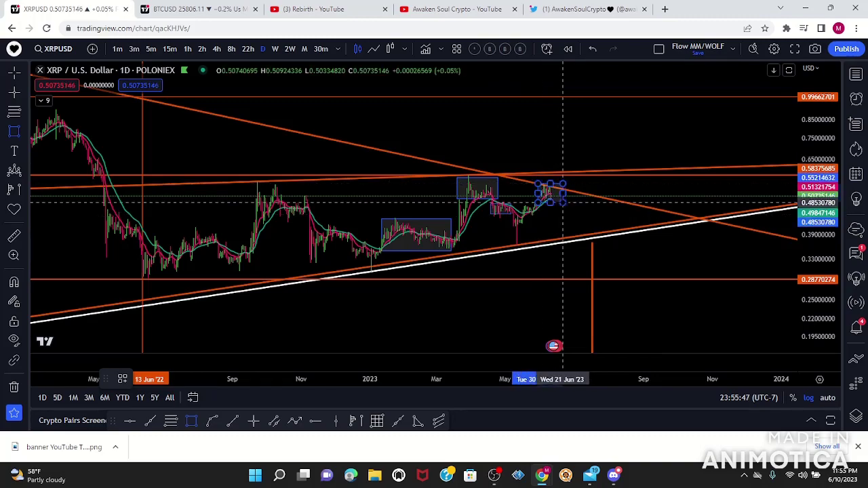
Delete the four rectangles around the 2023 consolidation ranges
drag(829, 297, 791, 153)
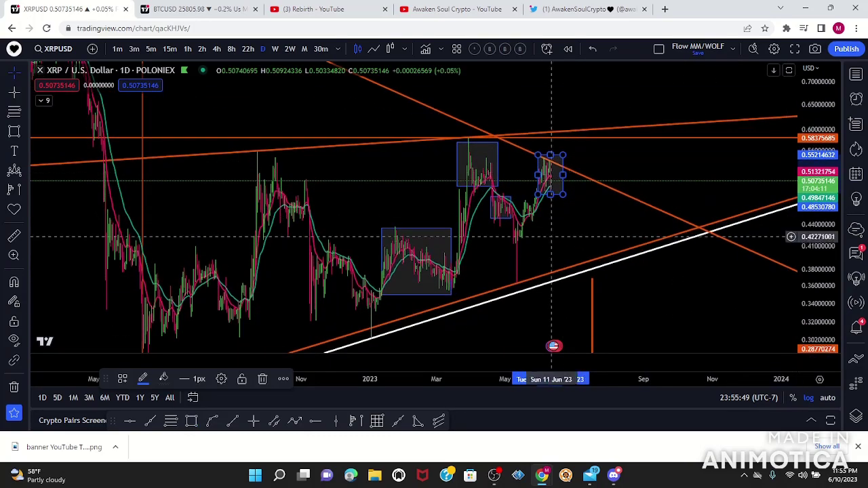
drag(596, 207, 692, 174)
scroll(693, 174, up, 5)
drag(605, 219, 622, 230)
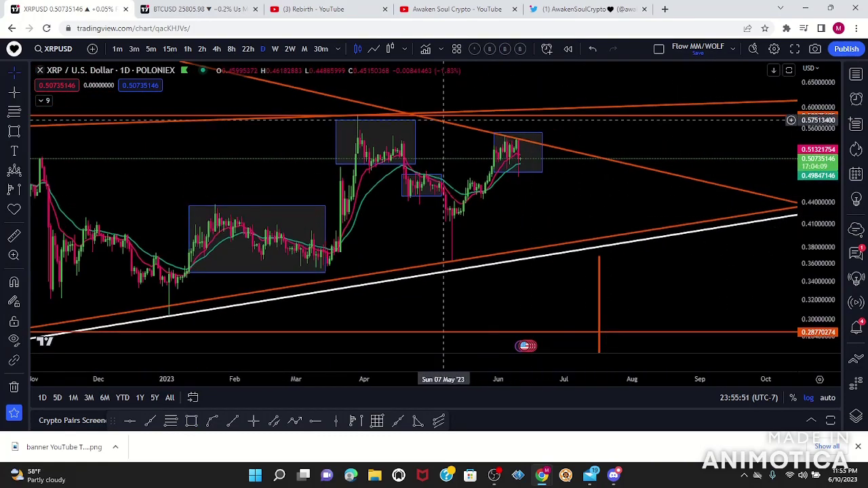
click(326, 273)
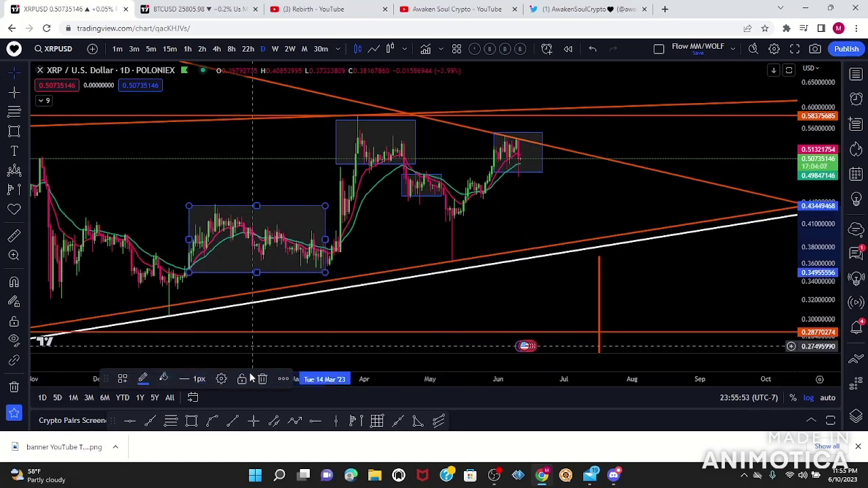
click(262, 378)
click(415, 158)
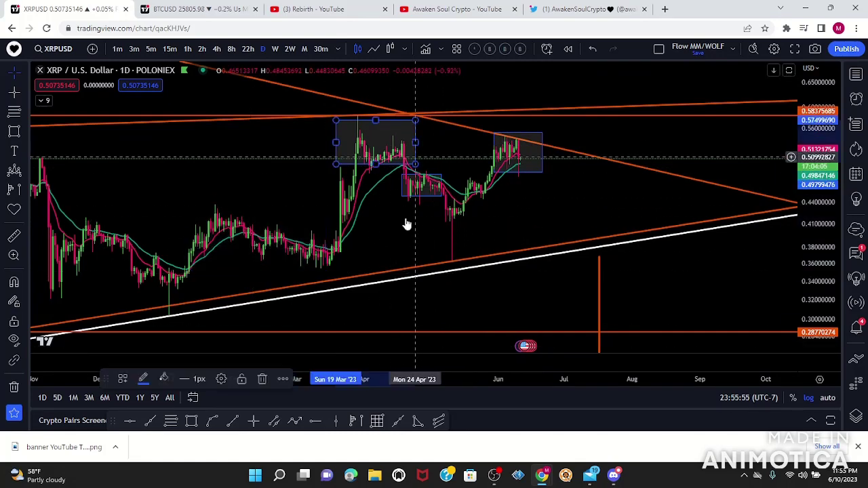
click(262, 379)
click(421, 184)
click(263, 379)
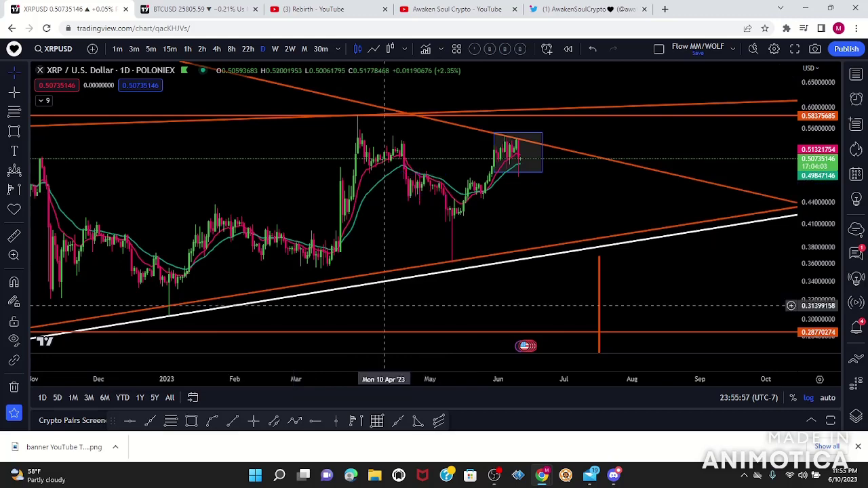
click(542, 171)
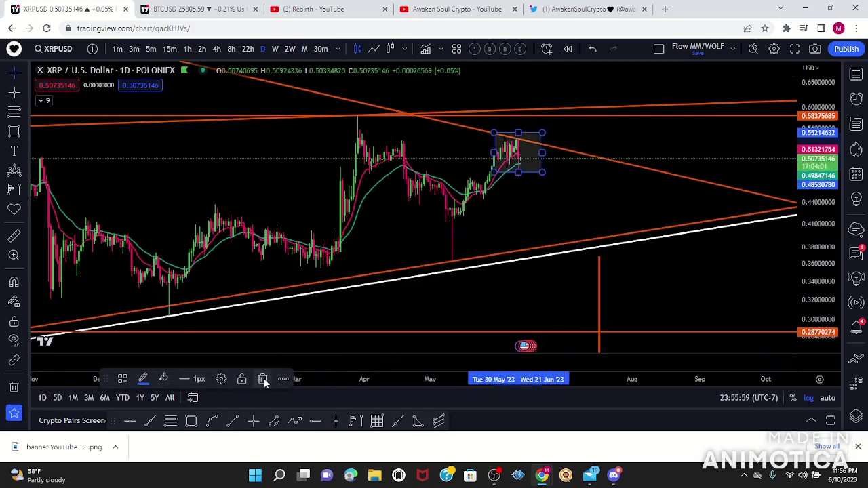
click(262, 379)
Show the Pivots HL indicator and mark the recent pivot highs with a yellow horizontal line at 0.54927196
click(45, 100)
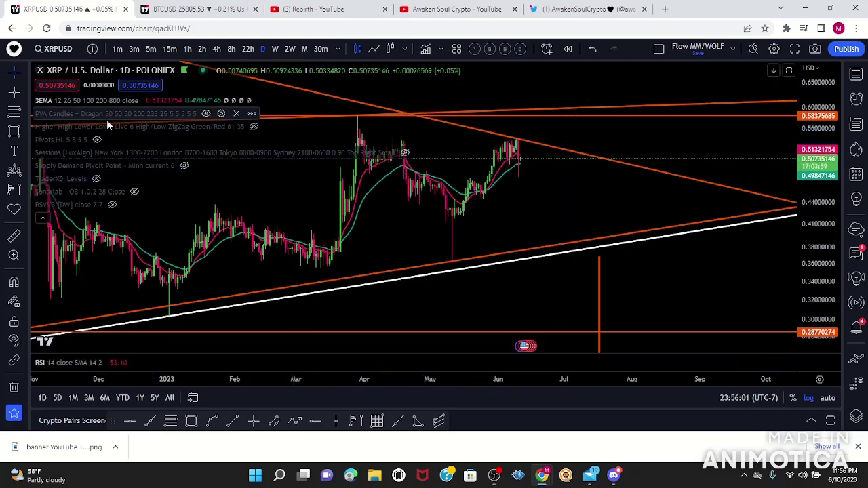
scroll(583, 237, up, 5)
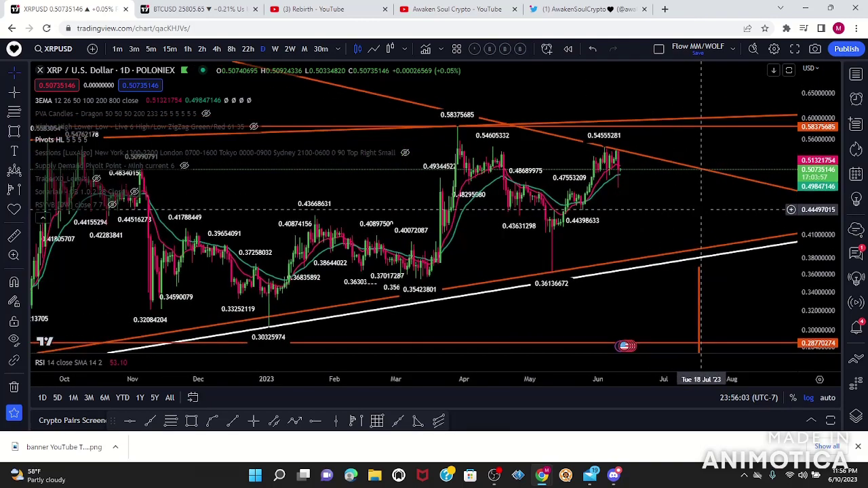
click(130, 421)
click(493, 165)
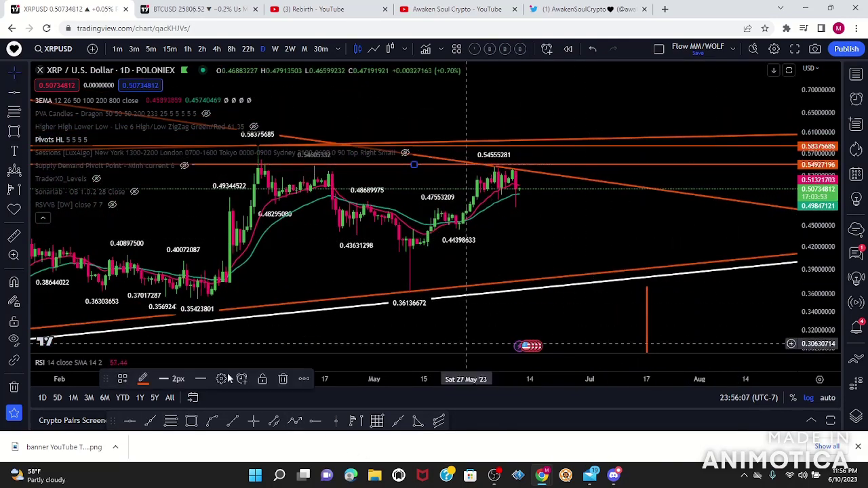
click(143, 379)
click(168, 285)
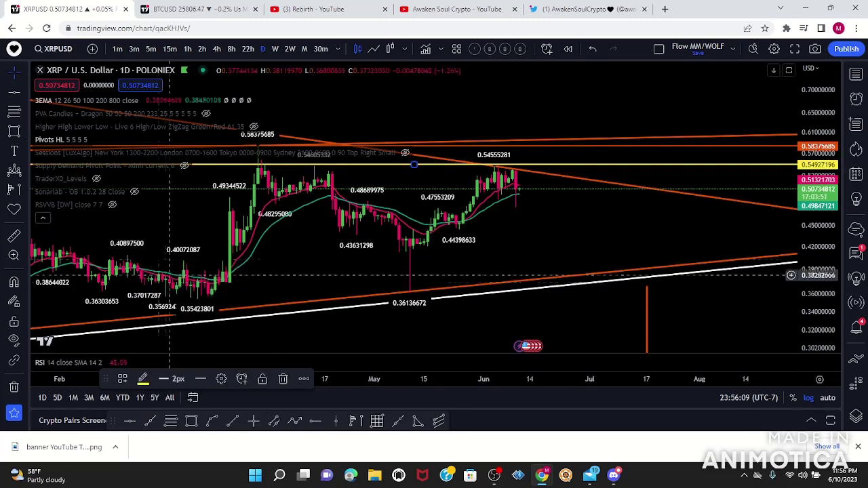
Add a second yellow horizontal line at 0.44418340 along the late May pivot low
click(464, 231)
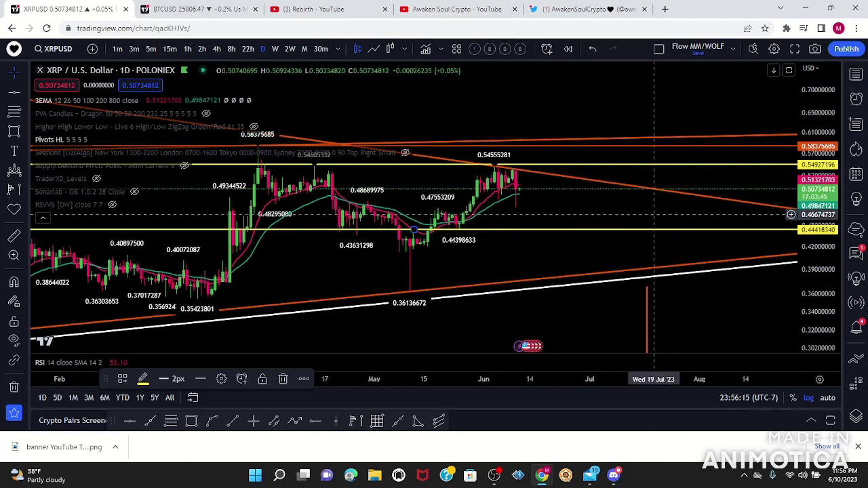
scroll(634, 206, down, 2)
scroll(634, 207, up, 2)
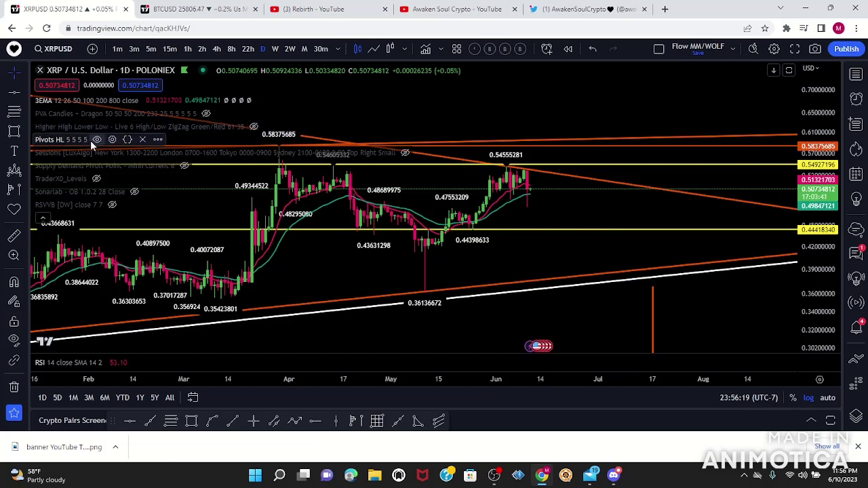
Hide the Pivots HL indicator and show the Higher High Lower Low - Live zigzag on the daily chart
click(96, 140)
click(253, 127)
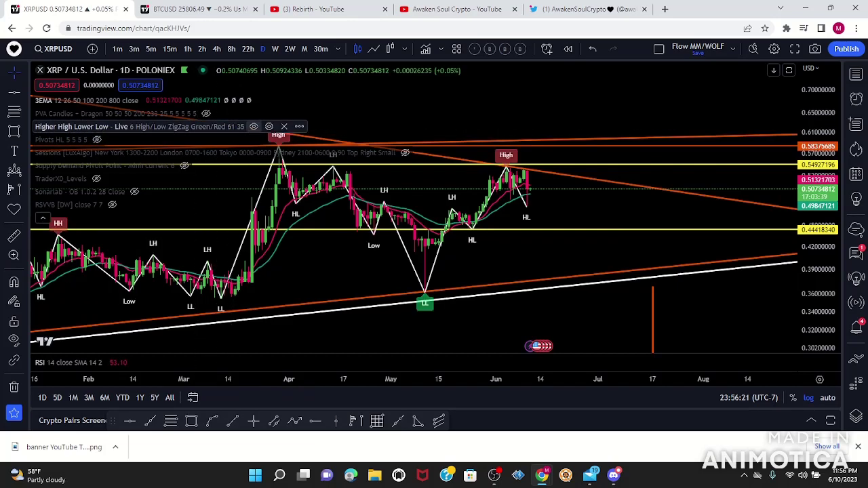
click(14, 209)
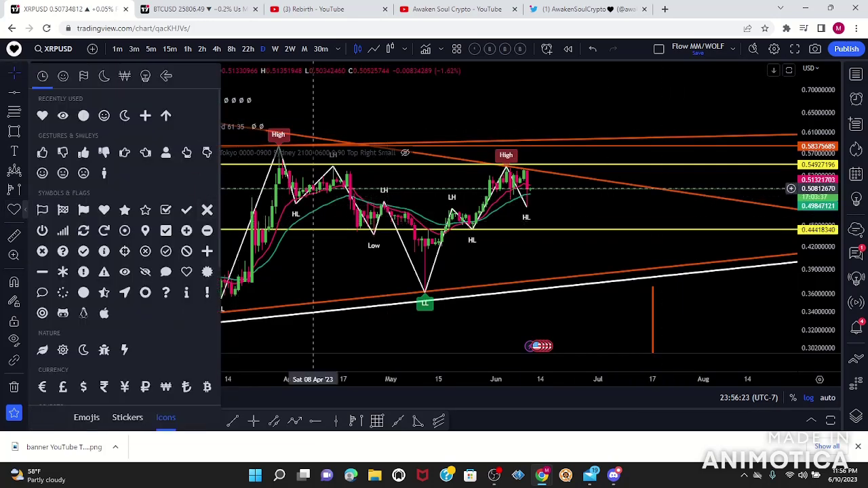
click(321, 217)
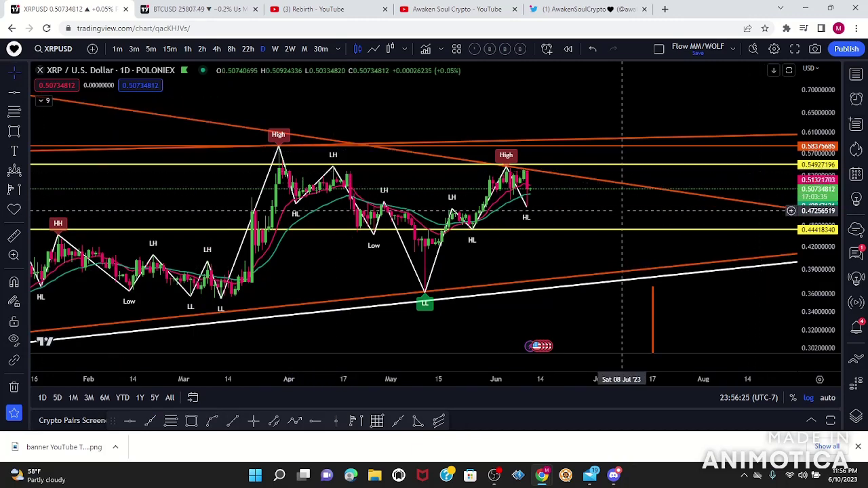
Enlarge the RSI pane and review the RSI indicator's input and style settings, including its upper and lower bands
drag(622, 210, 618, 198)
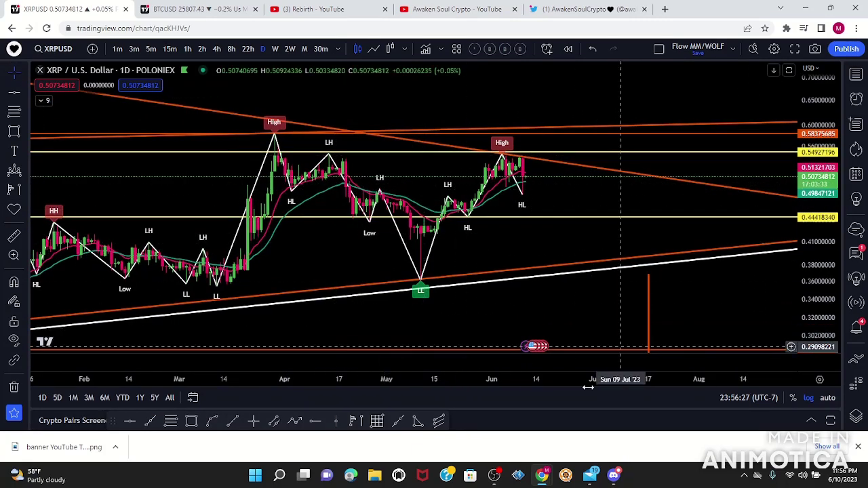
click(773, 363)
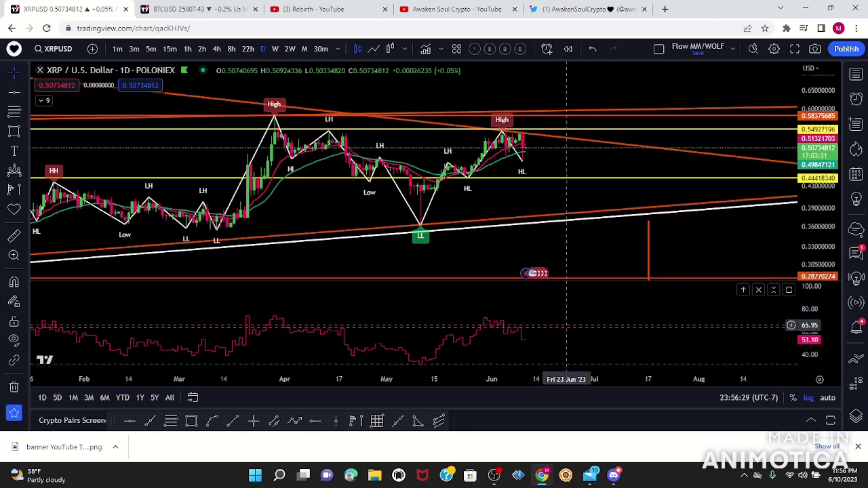
scroll(547, 341, down, 6)
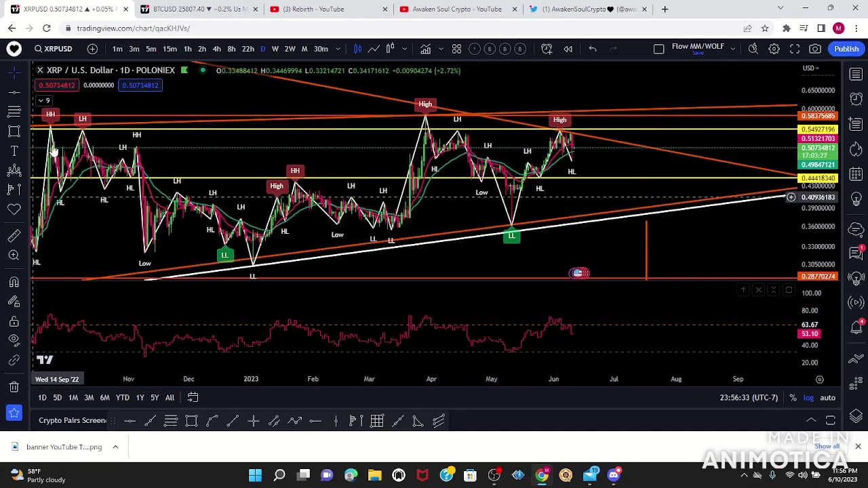
click(126, 291)
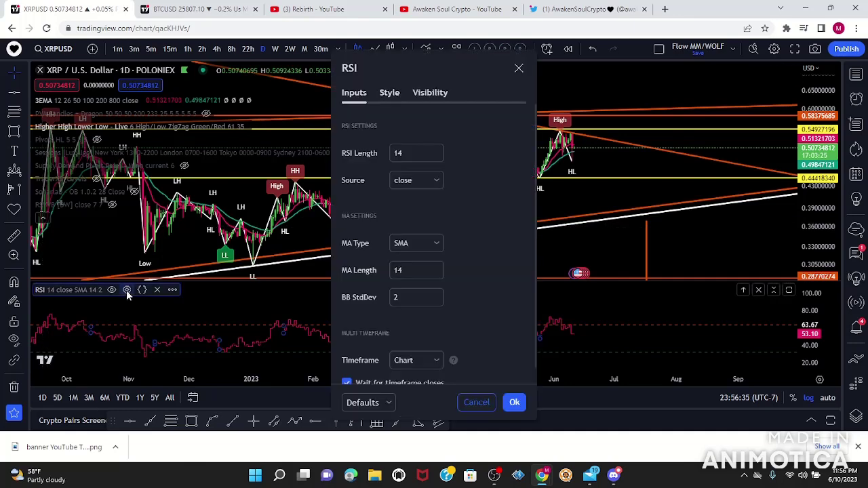
scroll(464, 193, down, 1)
scroll(465, 193, up, 1)
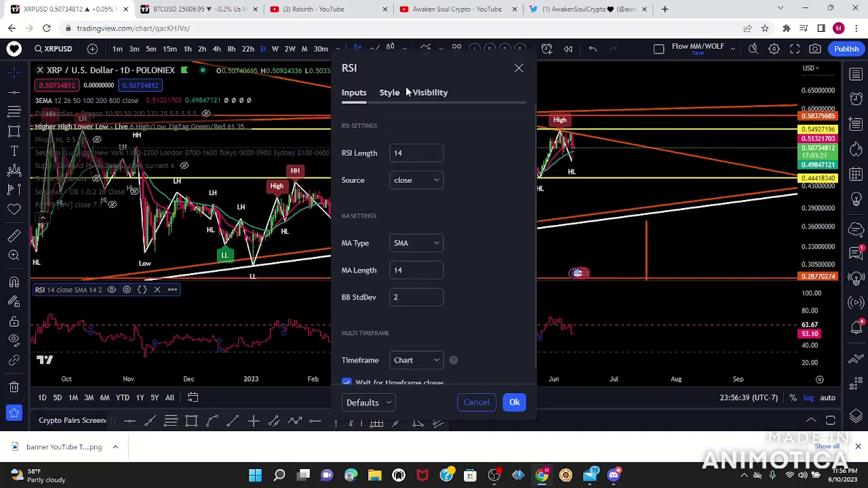
click(390, 93)
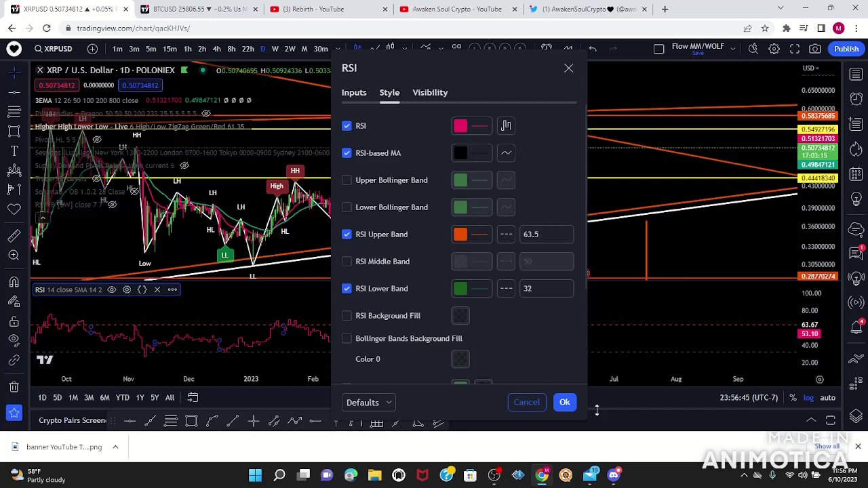
click(565, 403)
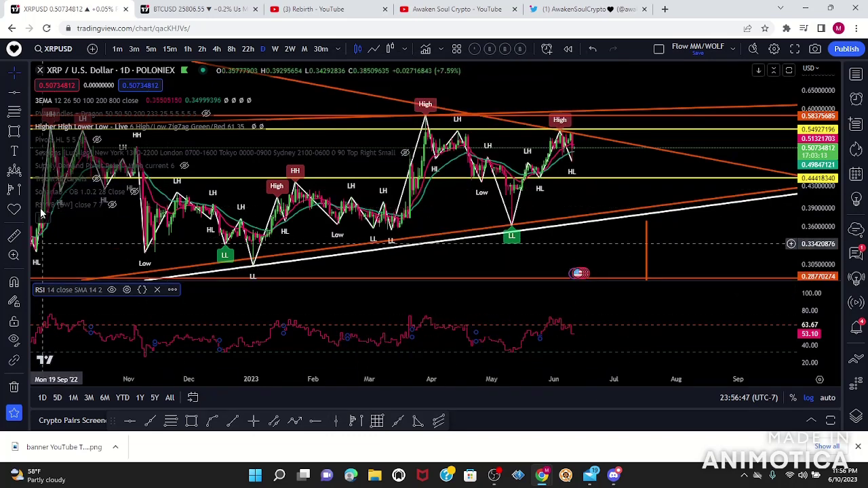
Examine the RSI peaks against the upper band for the March and June price highs, and shrink the RSI pane
scroll(610, 204, up, 4)
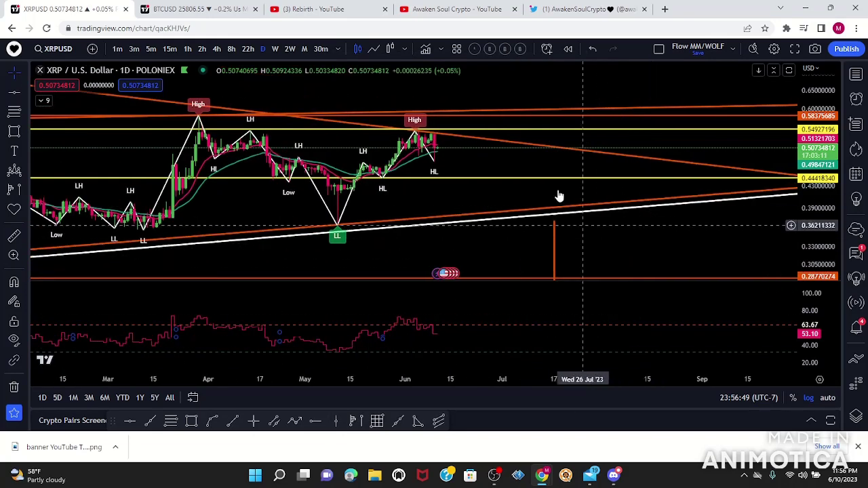
drag(501, 350, 521, 362)
drag(817, 321, 810, 291)
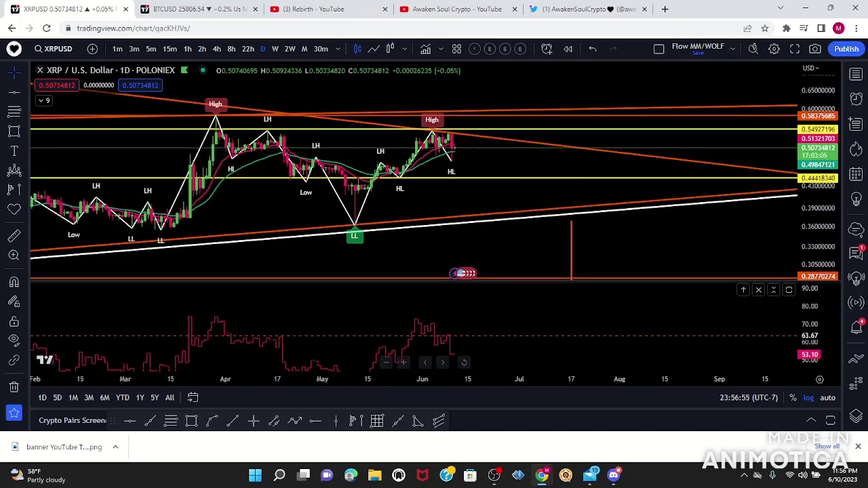
drag(391, 279, 443, 415)
drag(477, 251, 500, 259)
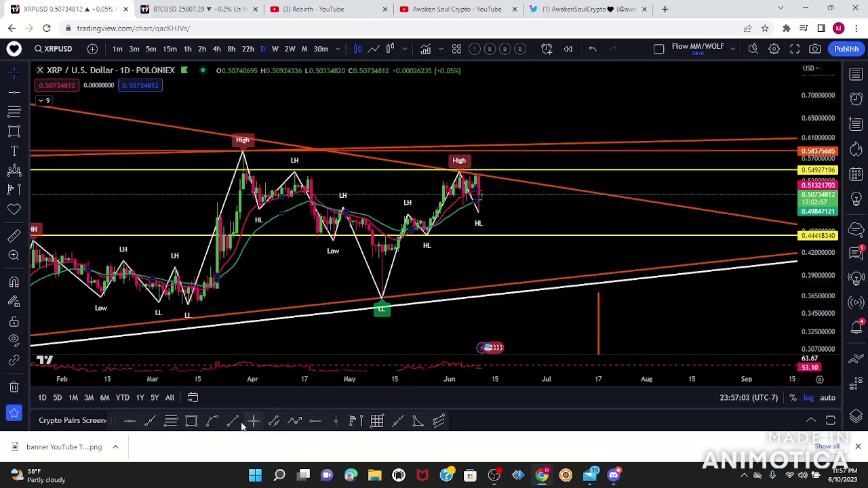
Sketch a purple arrow path rising and falling over the March and June highs, and delete it
click(295, 421)
click(201, 275)
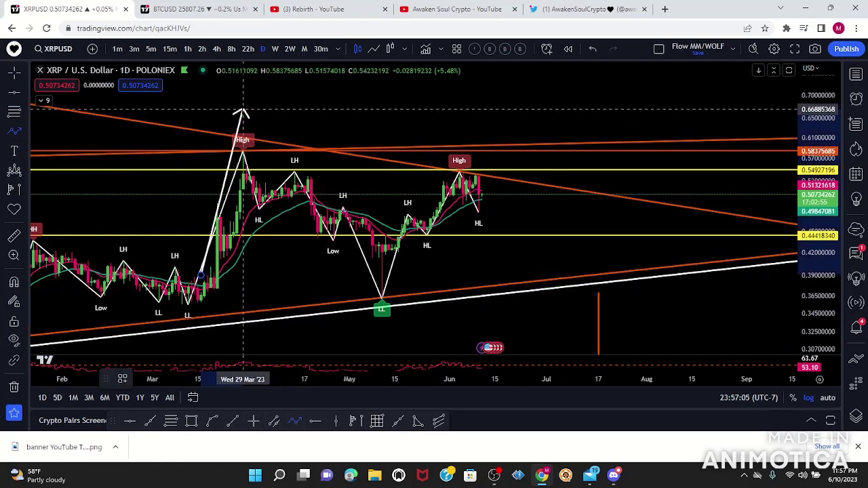
click(242, 109)
click(382, 299)
click(460, 108)
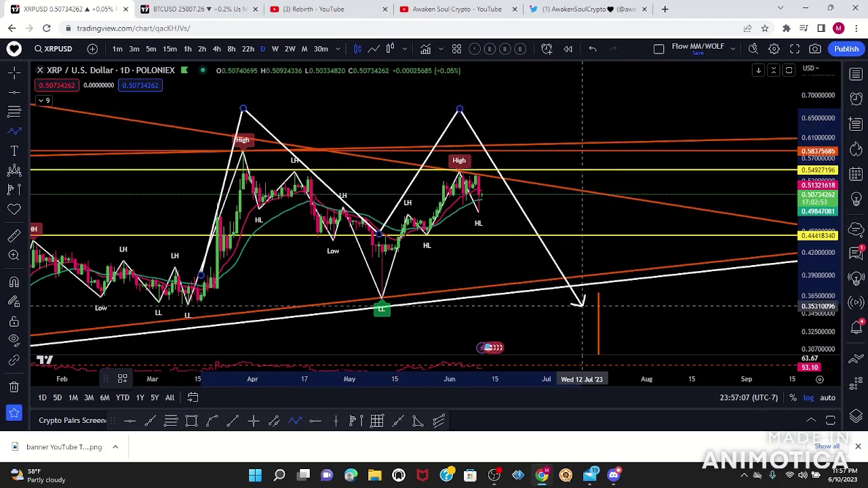
click(556, 256)
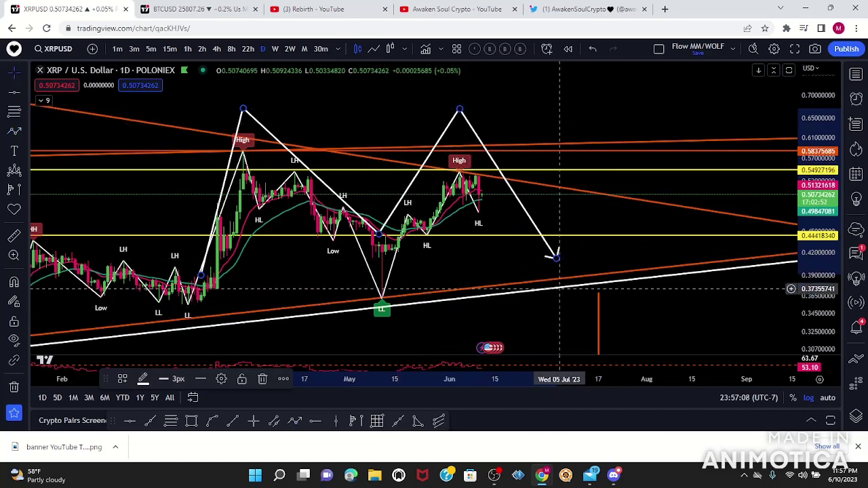
click(143, 380)
click(244, 285)
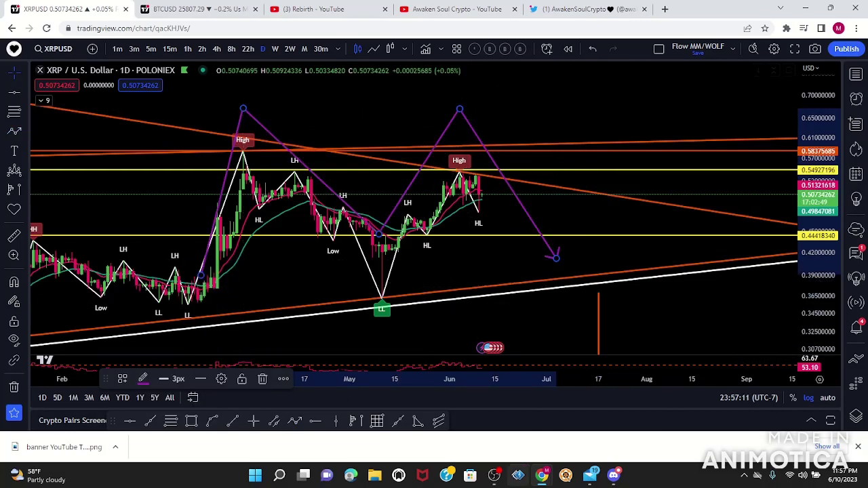
click(269, 379)
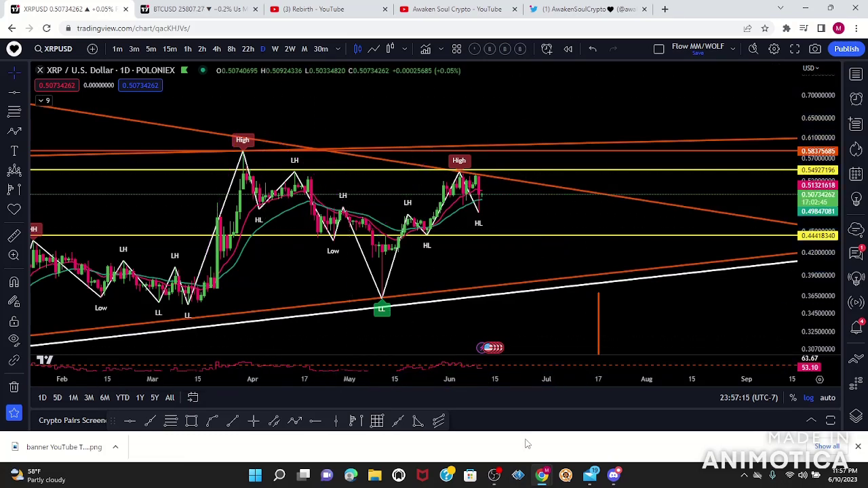
Set the ZigZag Period of the Higher High Lower Low - Live indicator to 3 on the daily chart
click(275, 49)
click(263, 49)
drag(814, 288, 819, 138)
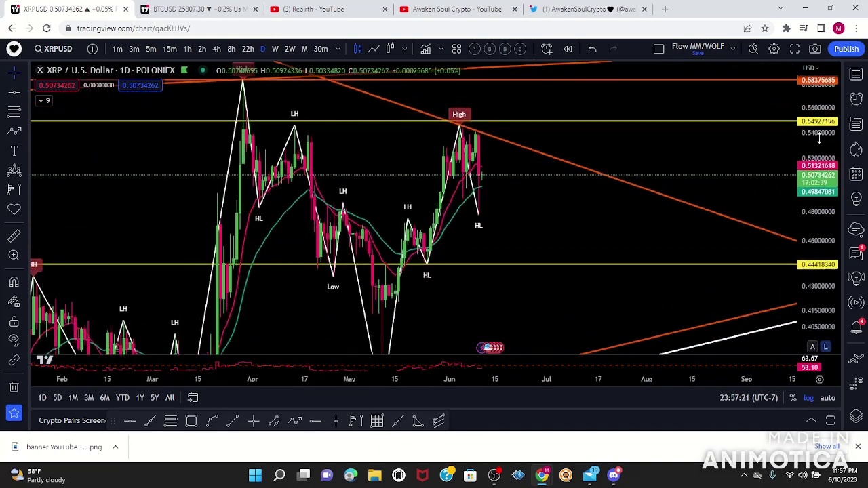
scroll(686, 225, up, 5)
drag(610, 231, 646, 264)
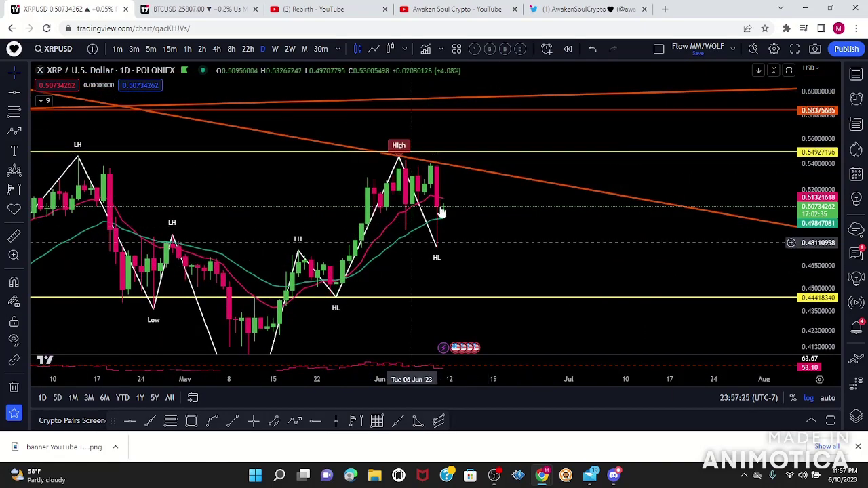
click(43, 101)
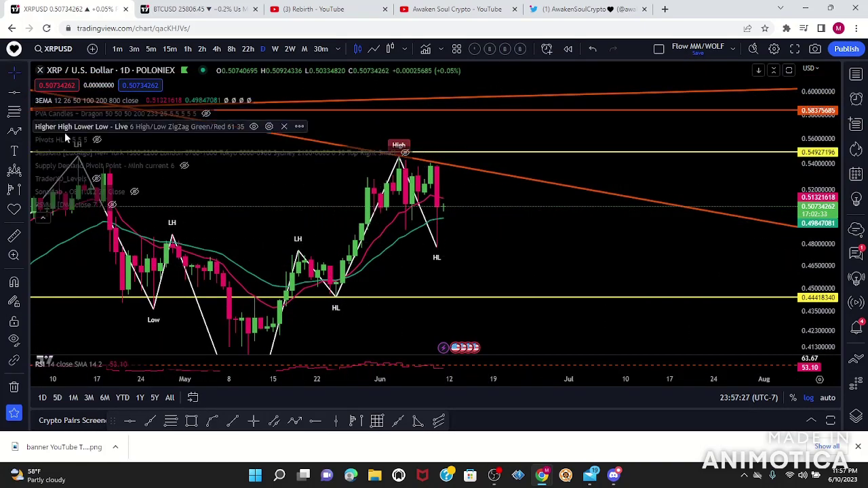
click(270, 126)
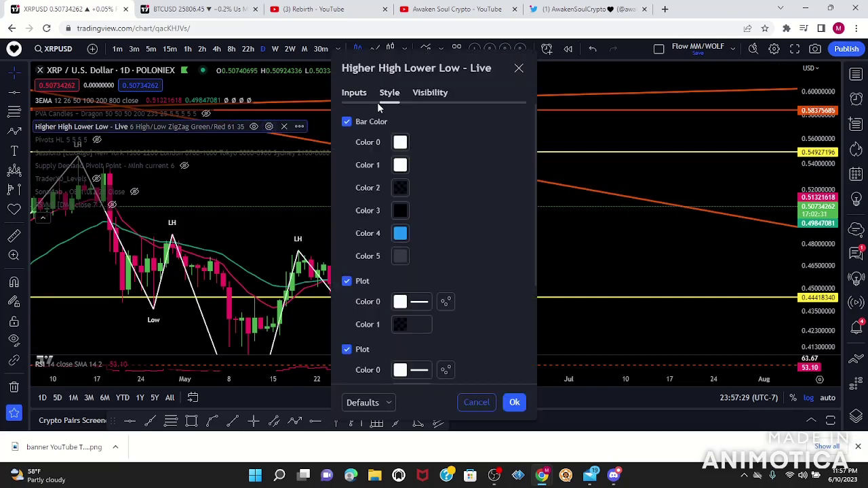
click(356, 95)
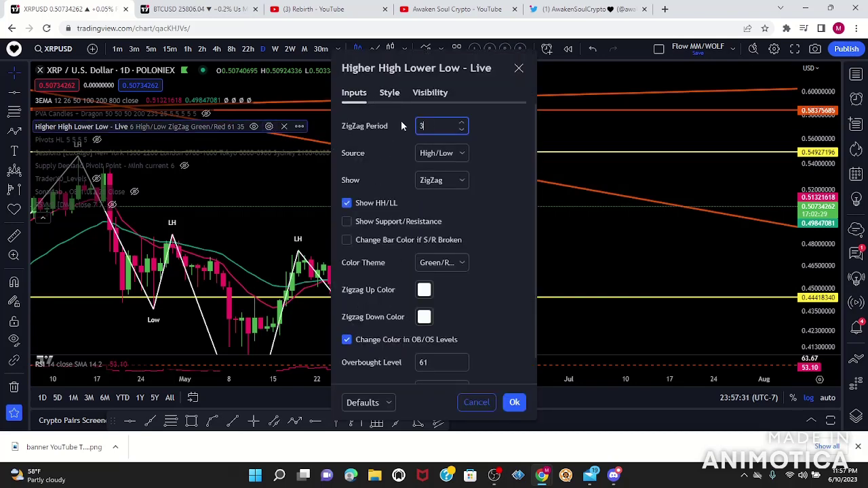
click(515, 407)
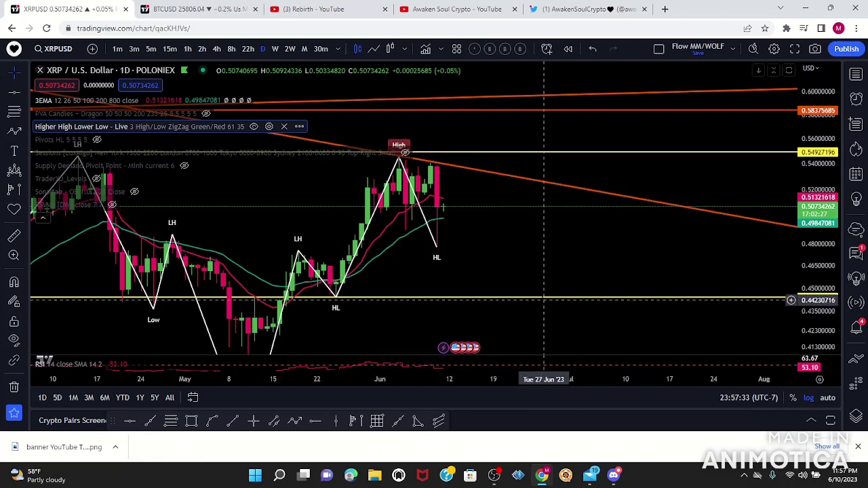
Compare the June daily swing highs and lows with the RSI in an enlarged RSI pane, and shrink the pane again
drag(543, 268, 581, 310)
scroll(570, 312, up, 5)
drag(363, 285, 540, 252)
drag(556, 363, 567, 258)
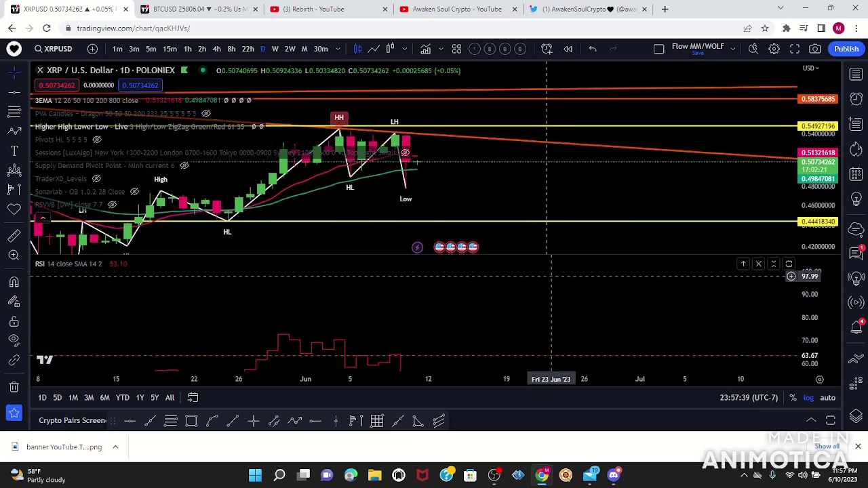
drag(810, 339, 810, 308)
drag(546, 189, 553, 221)
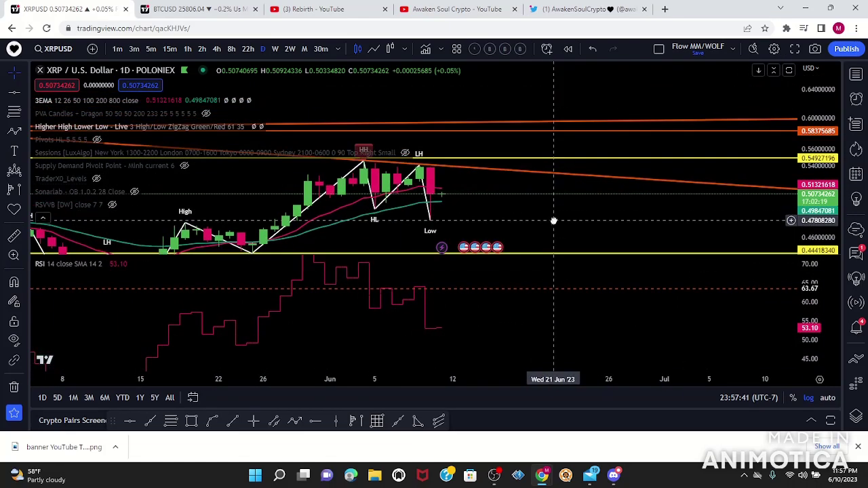
click(42, 217)
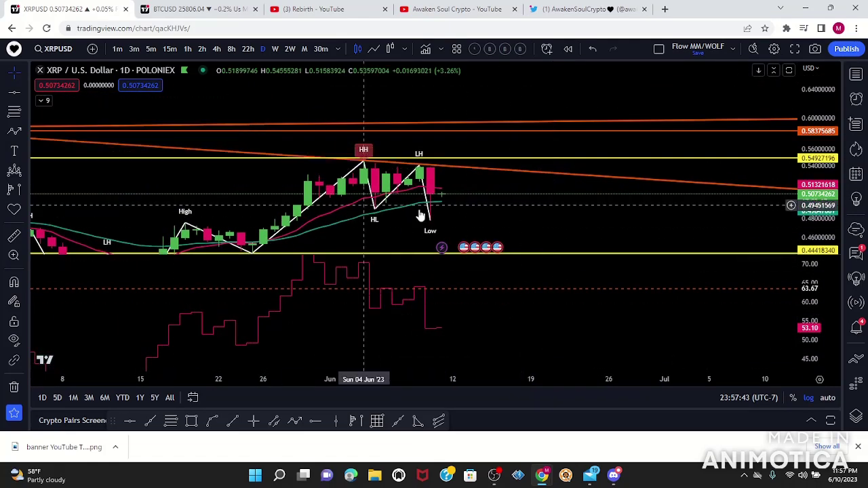
drag(453, 304, 464, 335)
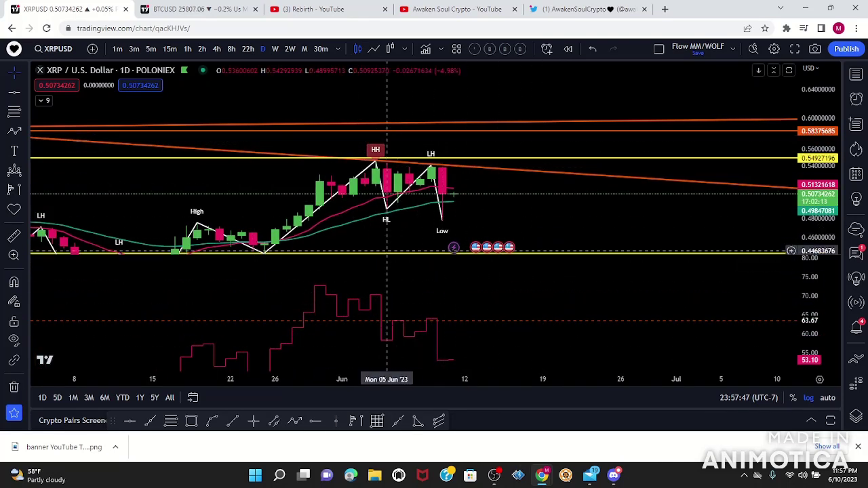
scroll(422, 346, left, 2)
drag(682, 256, 683, 404)
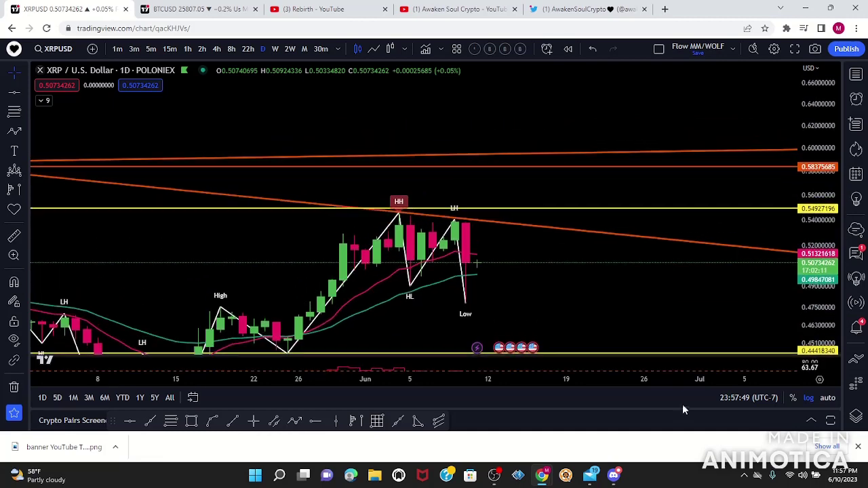
Draw a yellow extended trendline under the June swing lows, from 0.48948880 on 5 June to 0.47646269 on 12 June
scroll(668, 237, up, 2)
drag(646, 300, 611, 264)
scroll(668, 237, up, 2)
scroll(669, 237, down, 4)
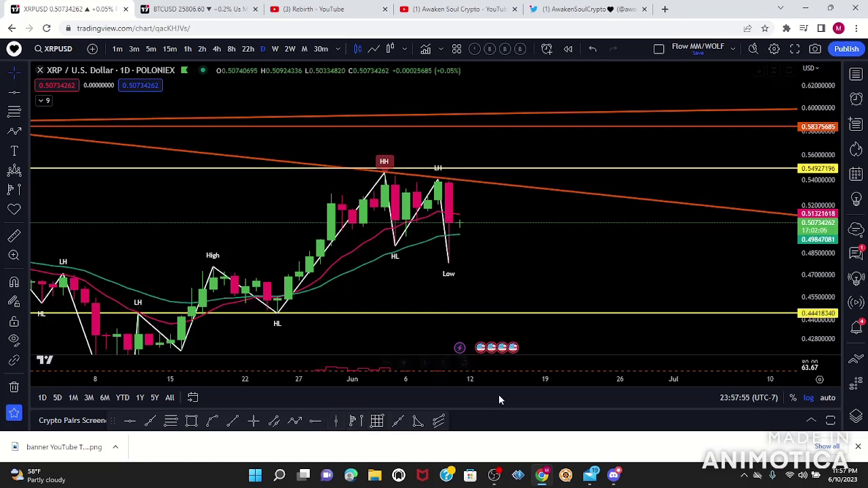
click(399, 421)
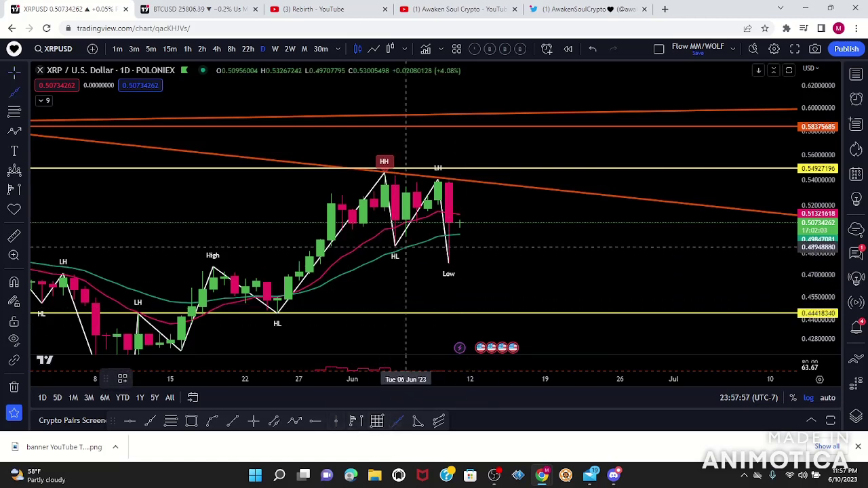
click(395, 246)
click(471, 265)
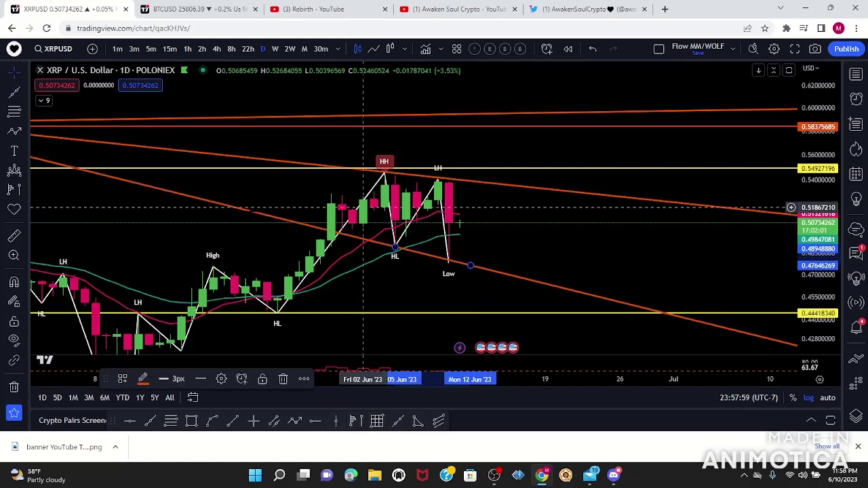
click(143, 379)
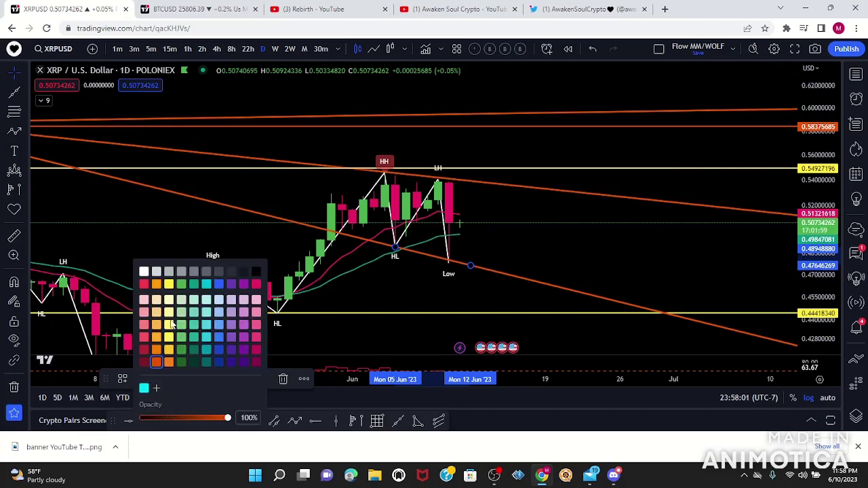
click(169, 284)
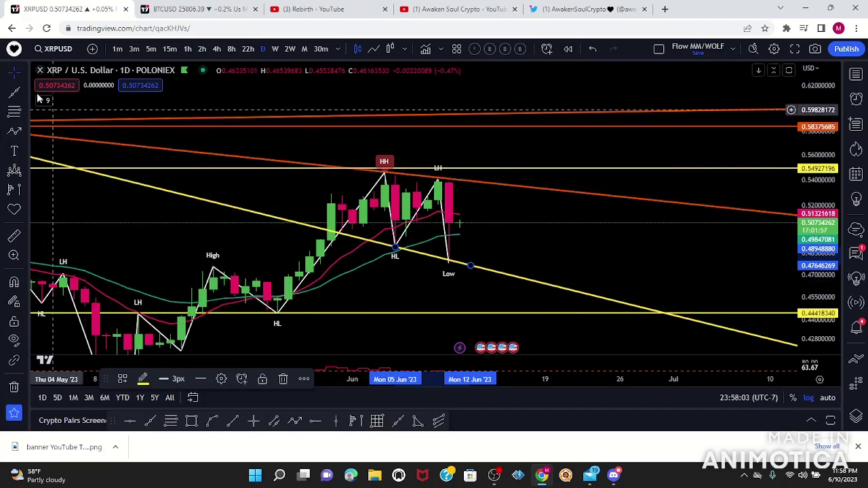
Draw a yellow extended trendline over the June swing highs, from 0.54785379 on 4 June to 0.53794858 on 11 June
click(17, 90)
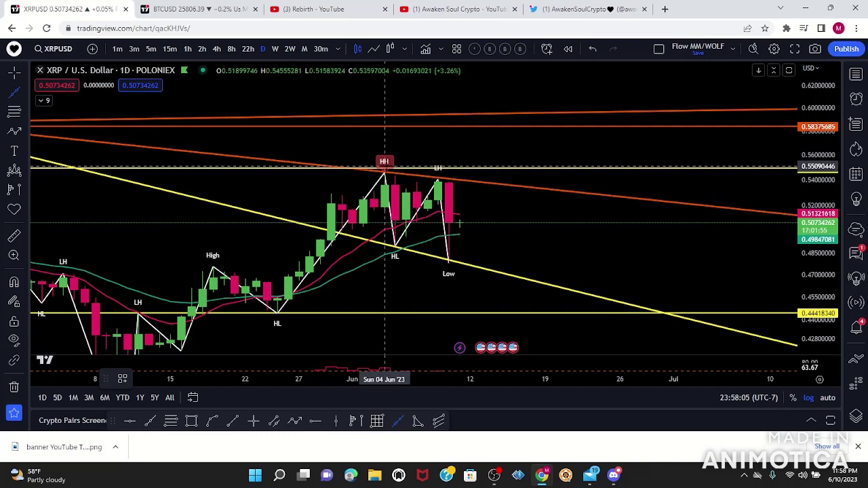
click(384, 170)
click(460, 183)
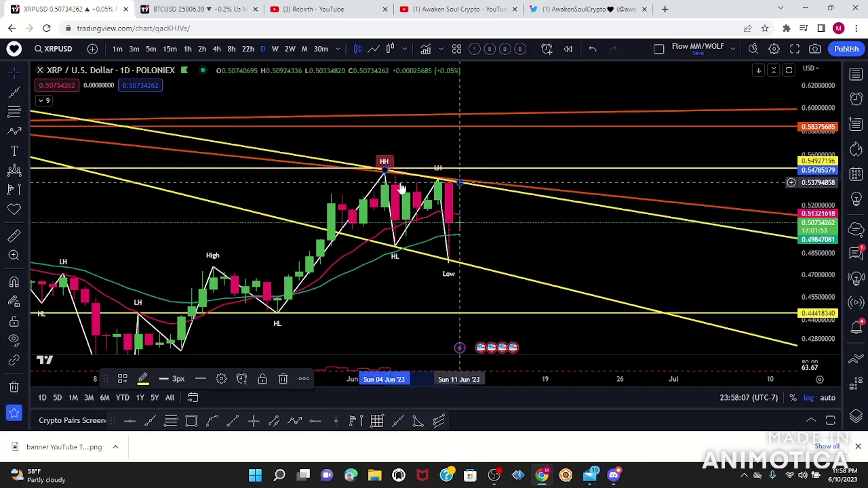
Examine the daily price action since late March against the two falling yellow trendlines and the horizontal levels
scroll(569, 248, down, 8)
scroll(560, 247, up, 6)
drag(640, 238, 586, 235)
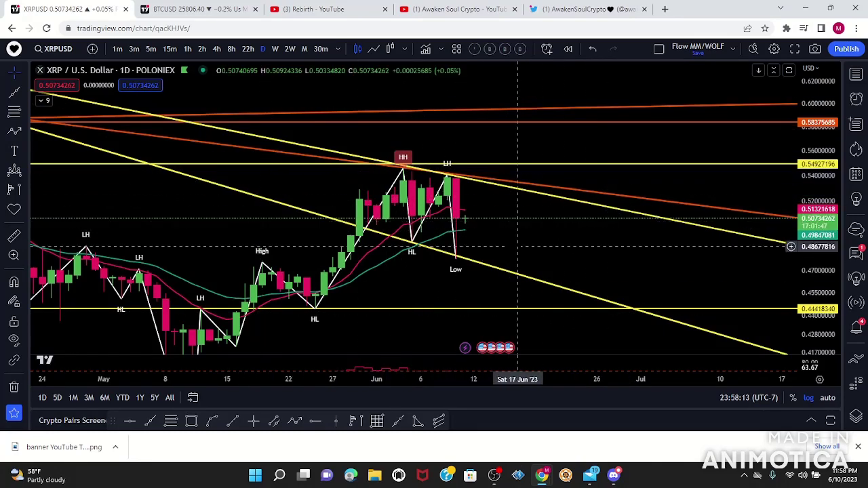
scroll(518, 245, down, 3)
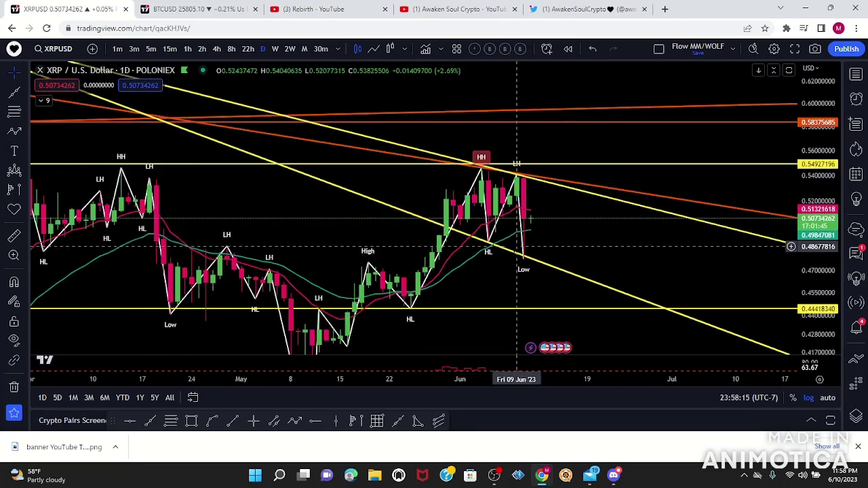
drag(650, 241, 577, 293)
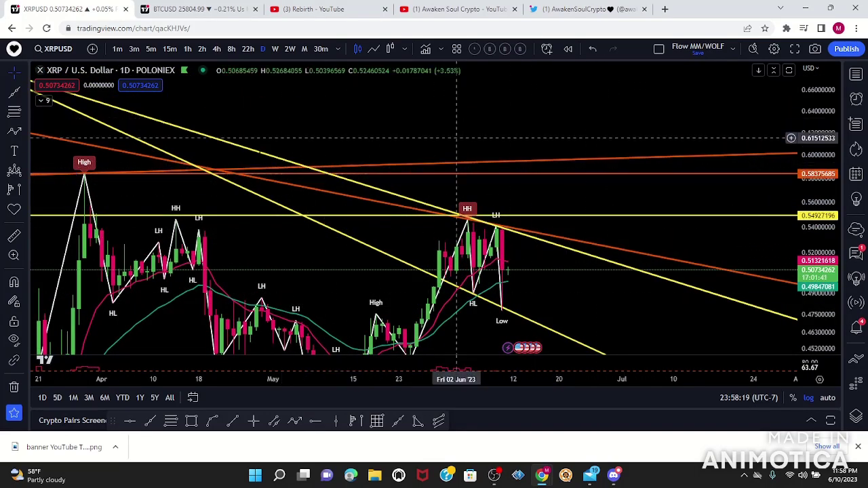
drag(819, 198, 819, 229)
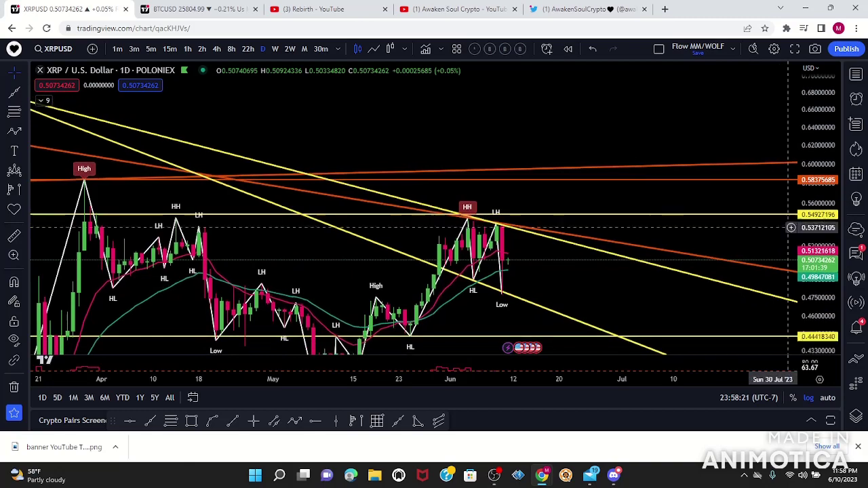
mouse_move(821, 136)
mouse_down()
mouse_move(821, 328)
mouse_move(821, 121)
mouse_up()
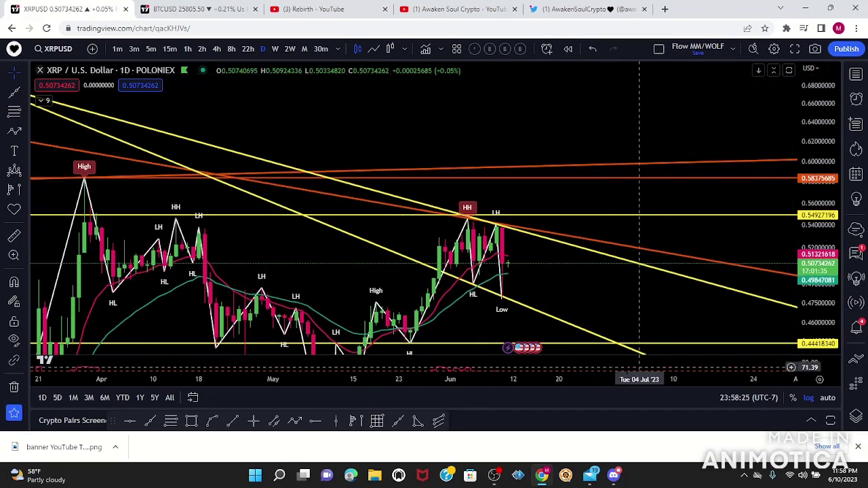
drag(817, 319, 821, 216)
drag(569, 311, 656, 215)
scroll(653, 215, up, 5)
drag(570, 256, 657, 250)
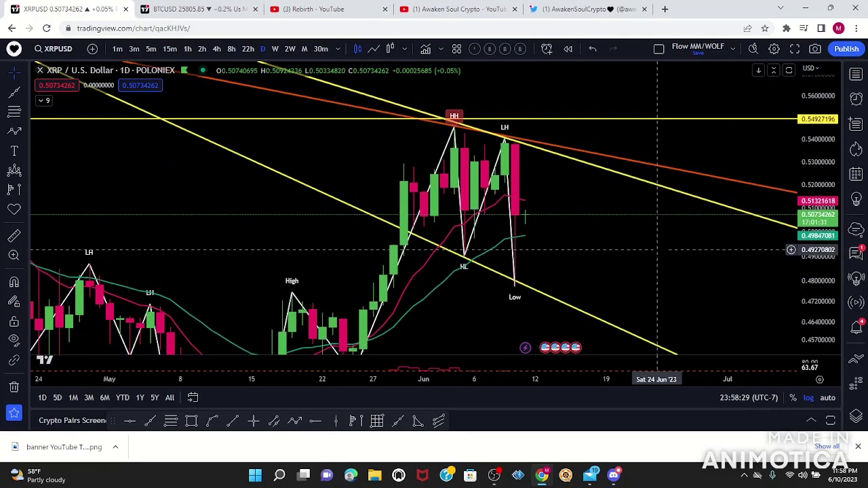
Switch the XRP/USD chart to the 4-hour timeframe and hide the Higher High Lower Low - Live indicator
click(217, 49)
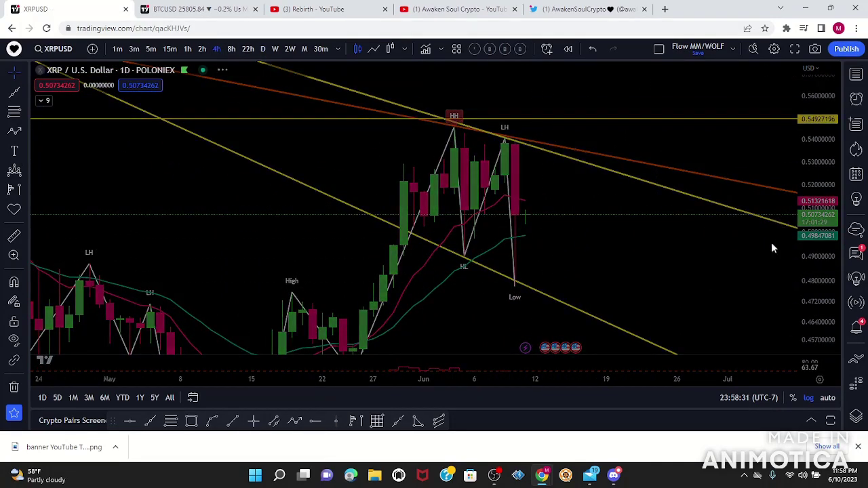
scroll(724, 257, up, 4)
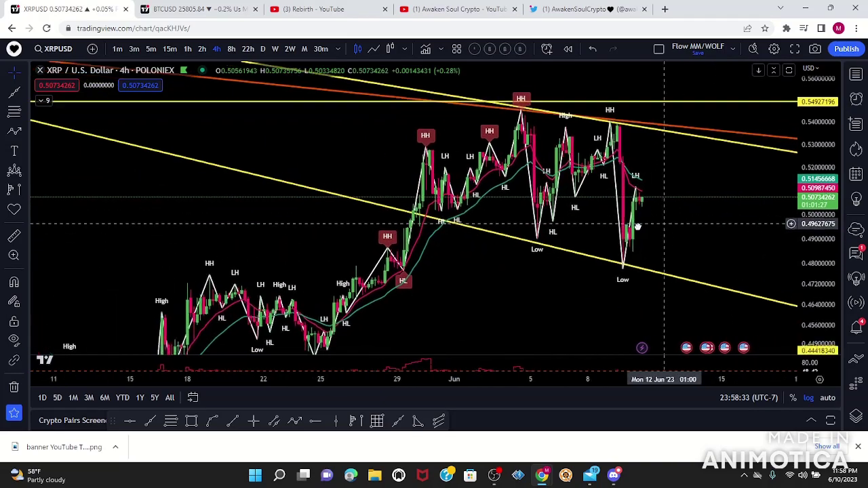
scroll(722, 268, up, 4)
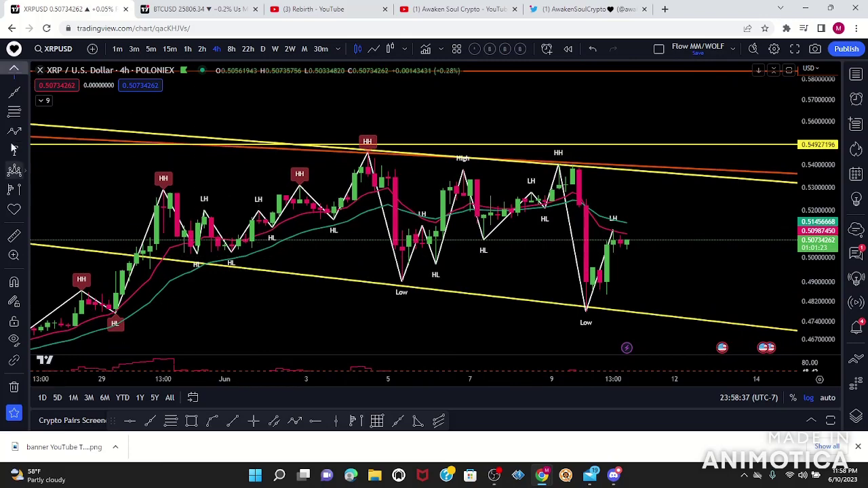
click(44, 100)
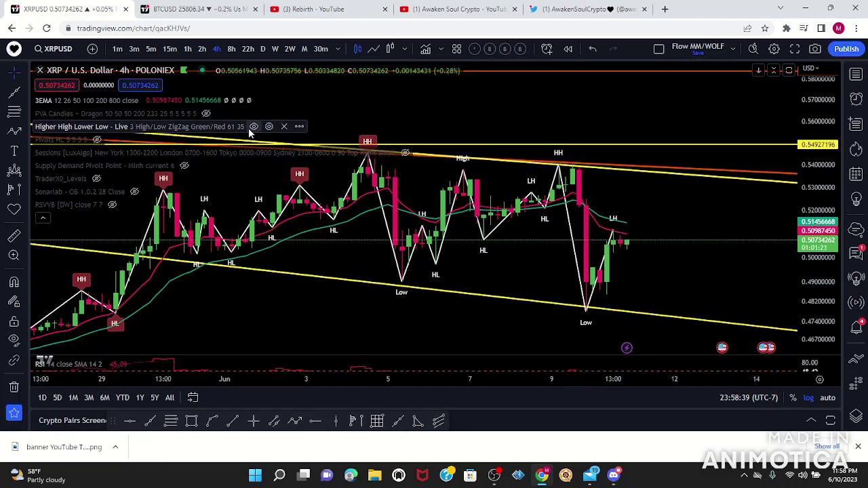
click(250, 126)
click(43, 218)
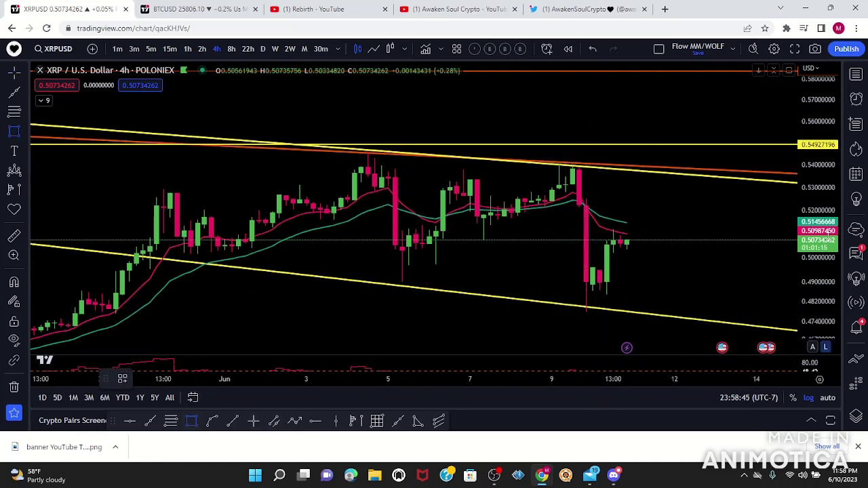
Draw rectangles around the 4-hour consolidations at the 3–5 June highs, 5–6 June lows, 6–7 June highs, 7 June lows and 9–12 June
drag(824, 209, 822, 75)
drag(566, 237, 696, 316)
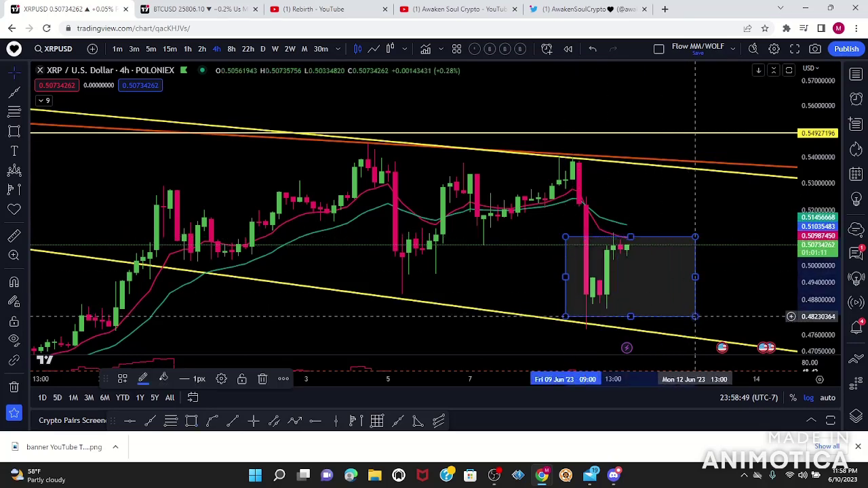
click(13, 132)
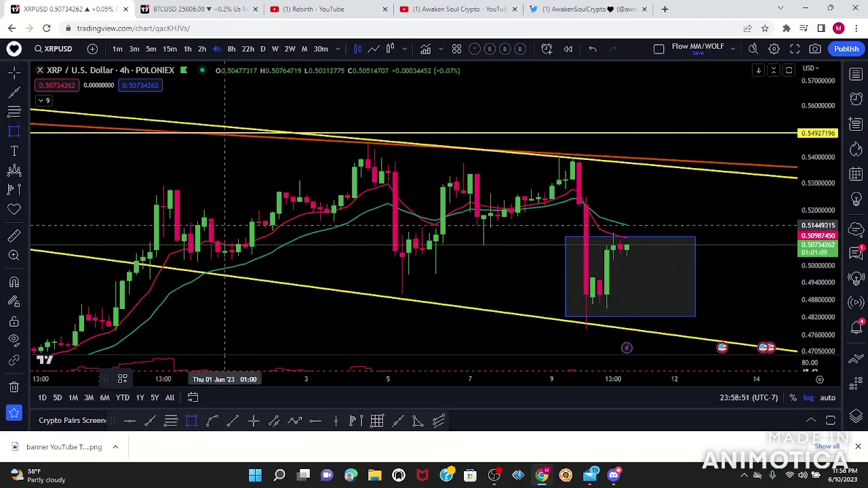
drag(340, 150, 403, 189)
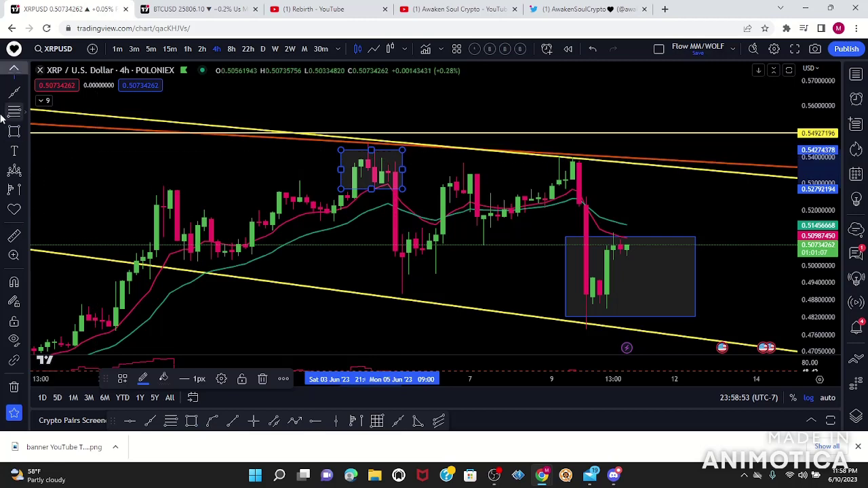
click(14, 133)
drag(382, 229, 450, 284)
click(14, 132)
drag(442, 167, 478, 184)
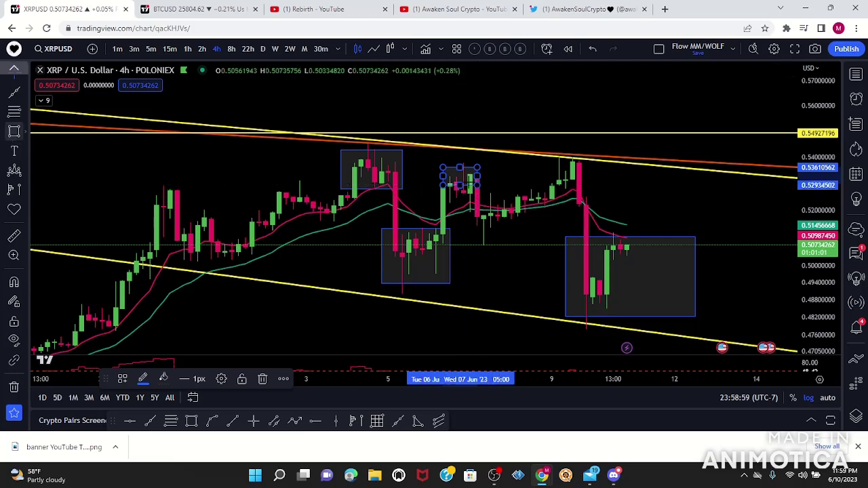
click(14, 132)
mouse_move(477, 235)
mouse_down()
mouse_move(610, 152)
mouse_move(504, 220)
mouse_up()
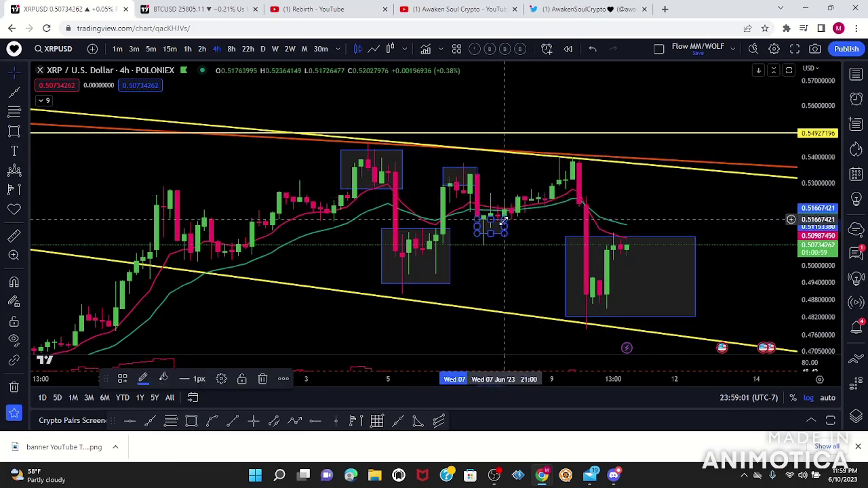
Delete all the consolidation rectangles from the 4-hour chart
click(263, 381)
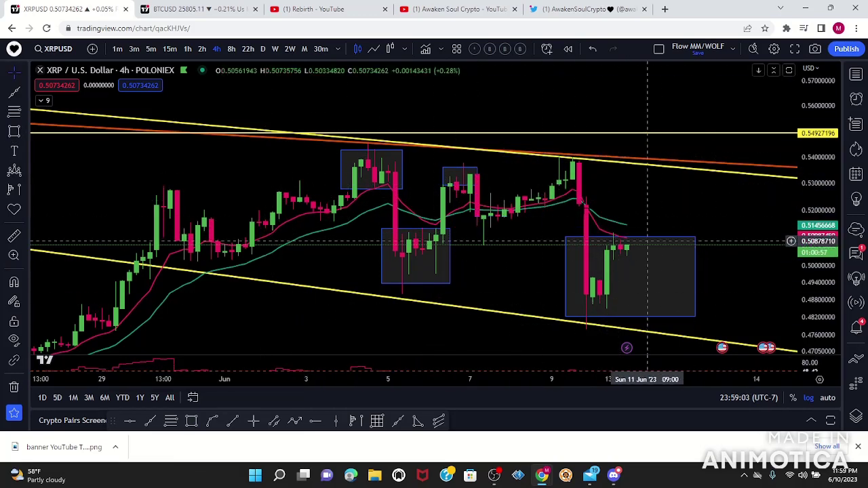
click(450, 270)
click(262, 380)
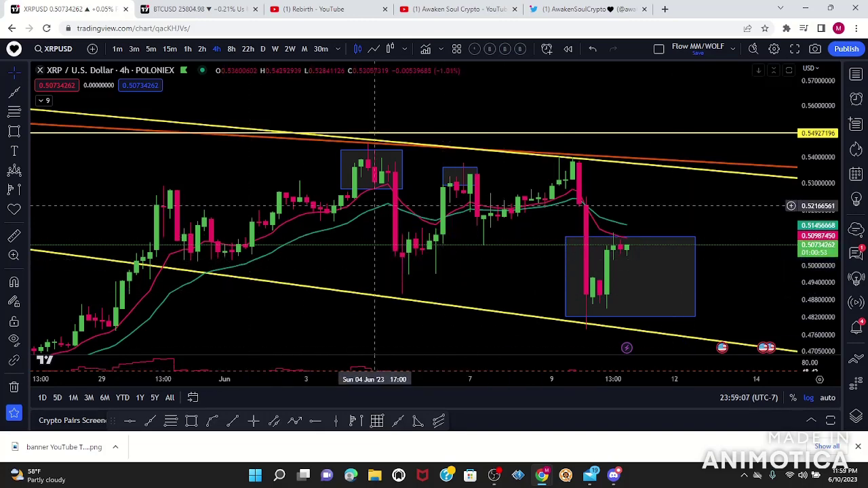
click(403, 180)
click(262, 381)
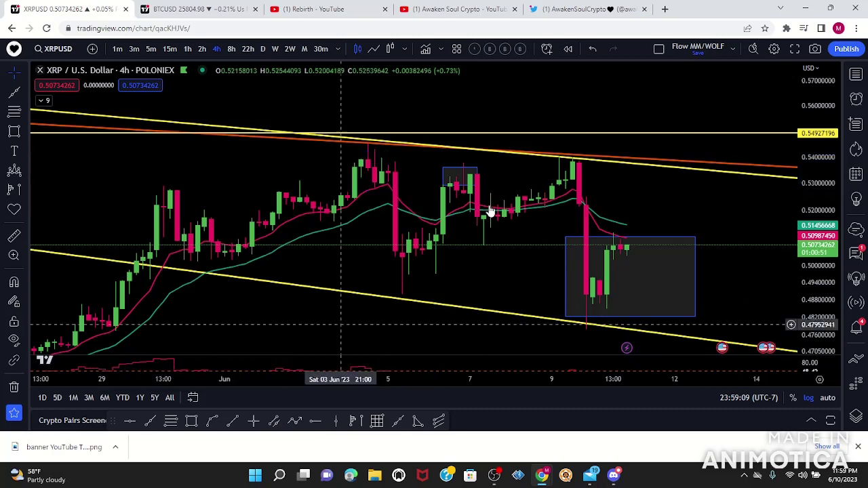
click(477, 168)
click(262, 381)
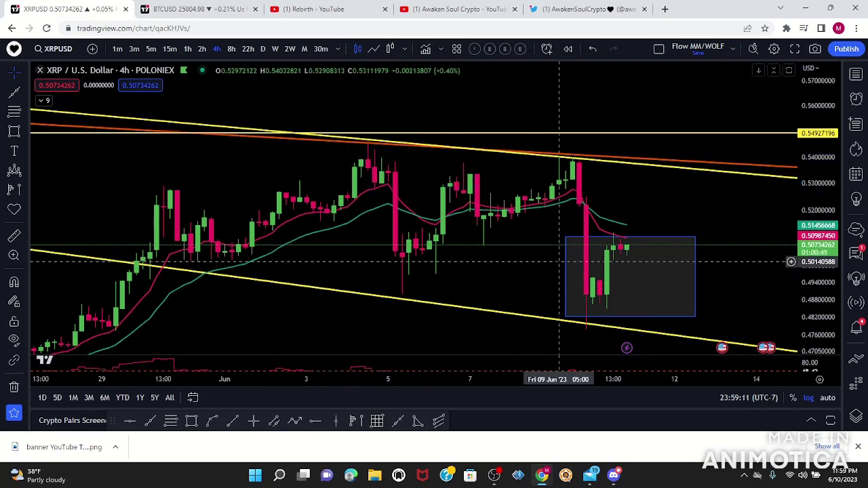
click(563, 275)
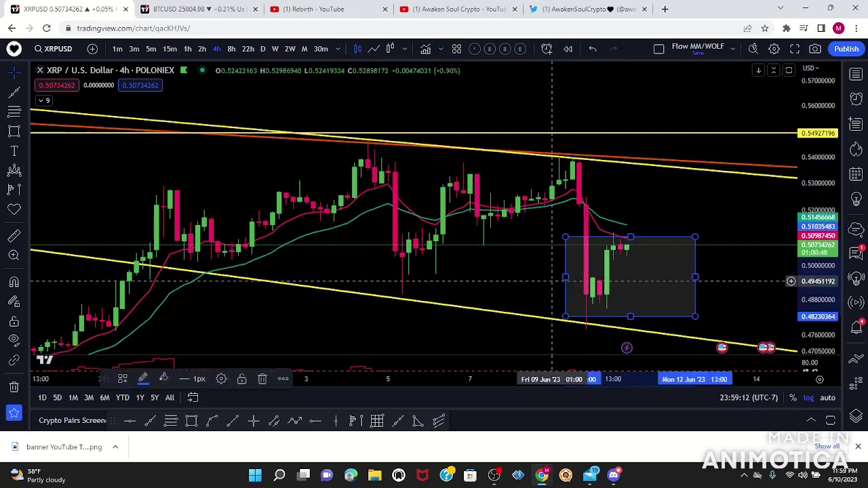
click(263, 380)
Show the Pivots HL indicator and set the left and right lengths of both Pivot High and Pivot Low to 3
click(42, 101)
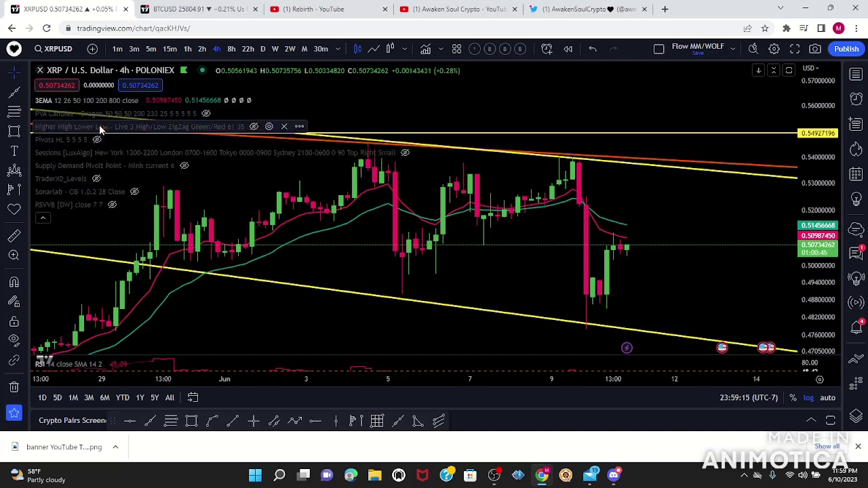
scroll(99, 142, up, 3)
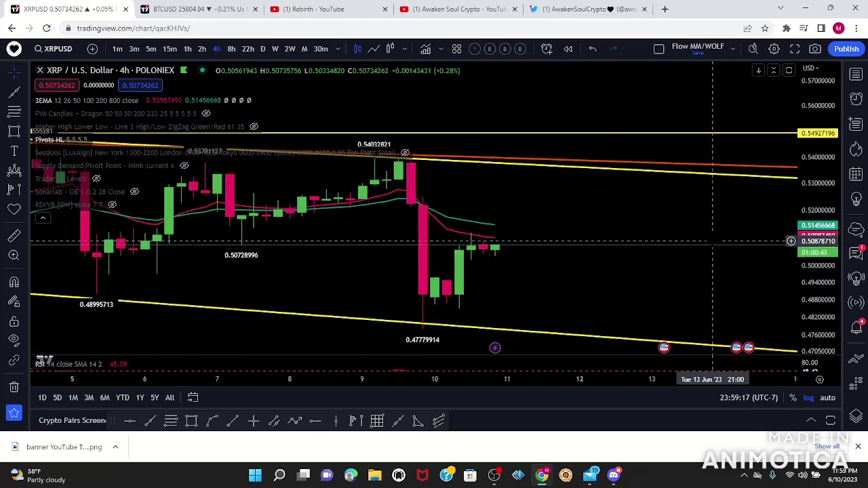
click(113, 139)
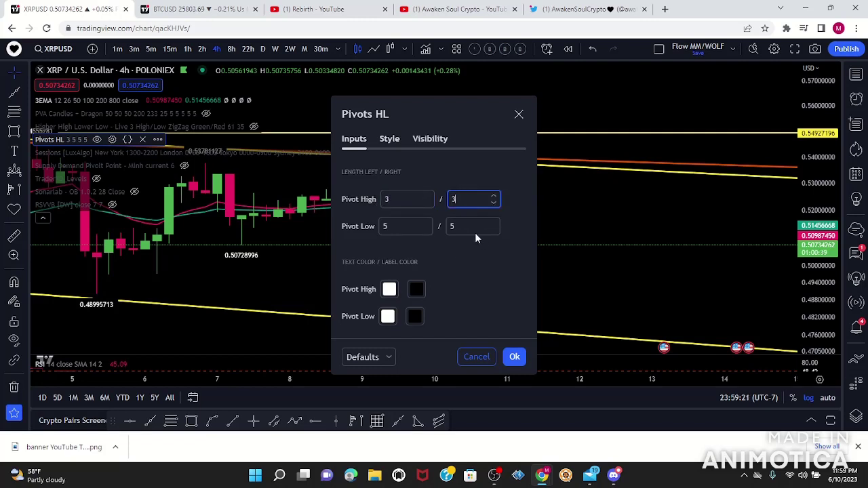
click(393, 231)
text(3)
key(BackSpace)
key(BackSpace)
text(3)
click(519, 358)
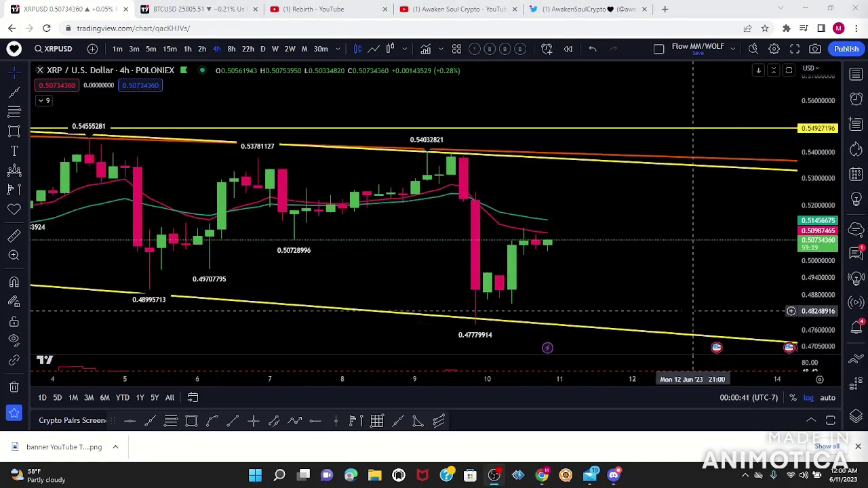
Examine the labelled 4-hour pivot highs and lows between late May and 10 June against the yellow trendlines
scroll(570, 298, down, 3)
scroll(562, 311, up, 3)
scroll(543, 292, down, 4)
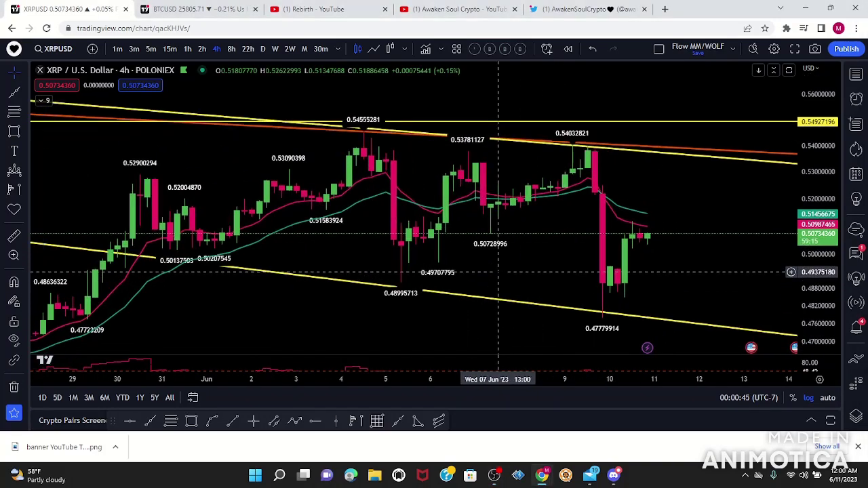
scroll(498, 272, down, 4)
scroll(539, 275, up, 3)
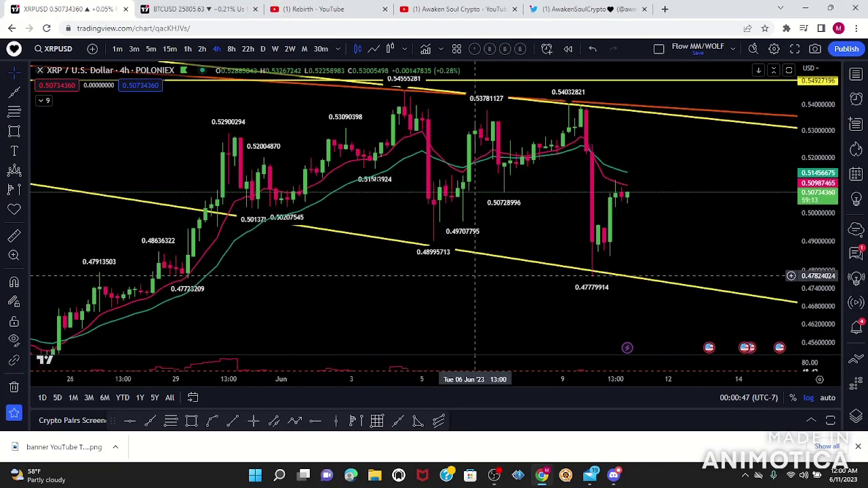
drag(510, 266, 504, 288)
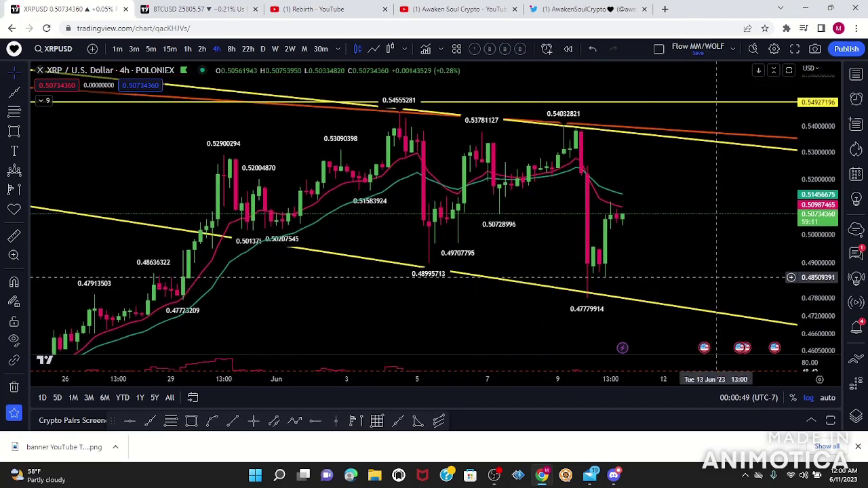
scroll(618, 275, up, 3)
drag(624, 275, 648, 276)
scroll(649, 276, down, 4)
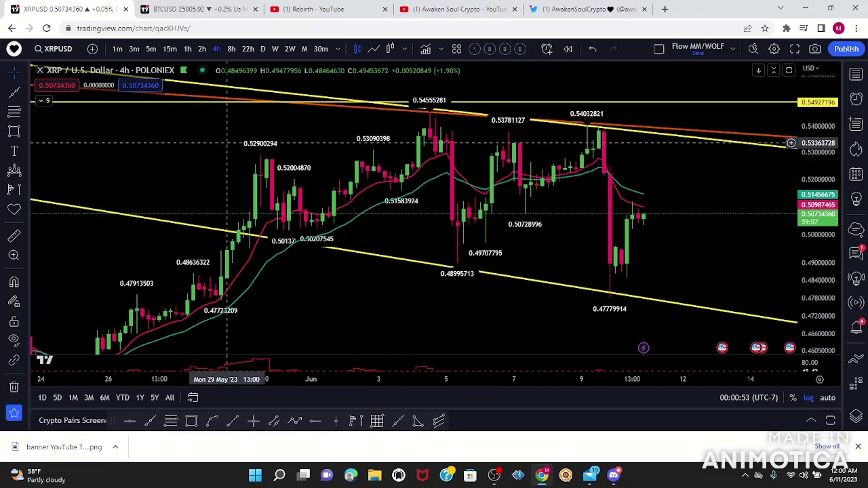
drag(745, 252, 728, 259)
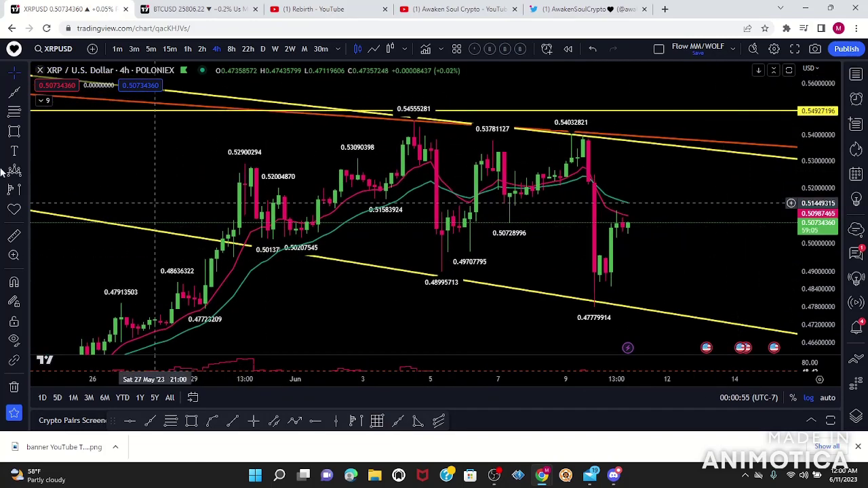
Draw a range rectangle from about 30 May to 13 June on the 4-hour chart, between 0.54045269 and 0.50217778
click(13, 132)
click(222, 134)
drag(222, 135, 628, 203)
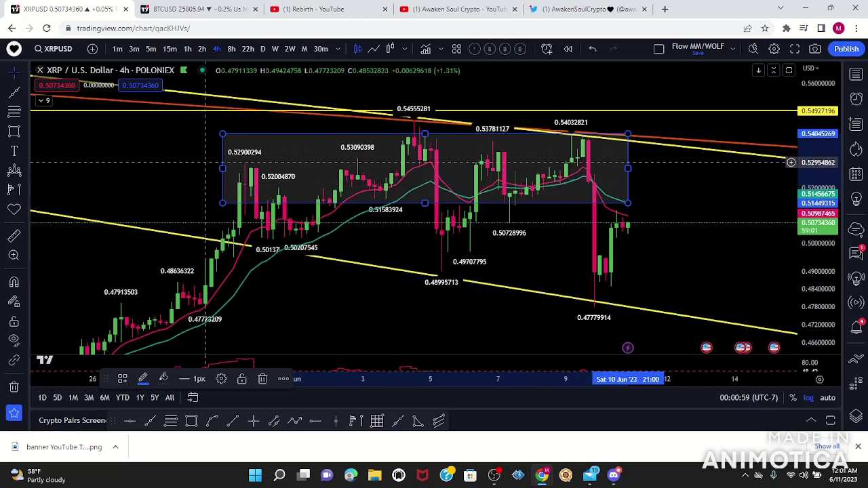
drag(425, 203, 425, 237)
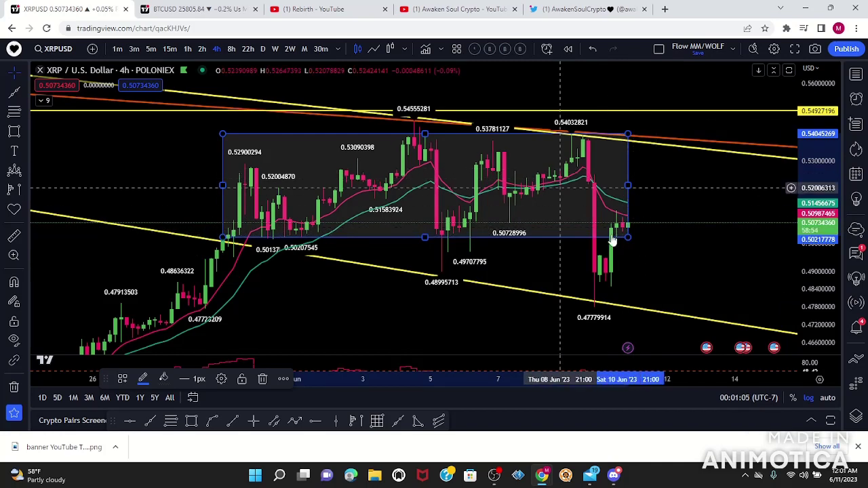
drag(630, 186, 634, 280)
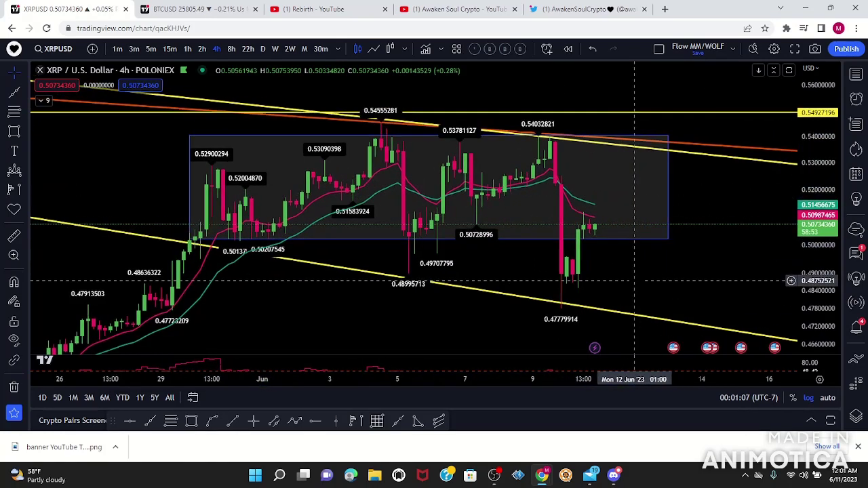
Delete the range rectangle spanning late May to 13 June from the 4-hour chart
click(669, 188)
key(Delete)
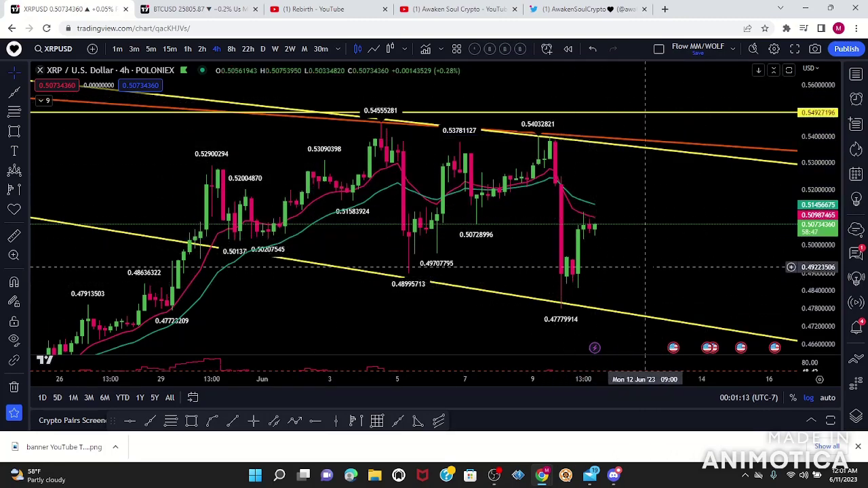
drag(635, 247, 547, 247)
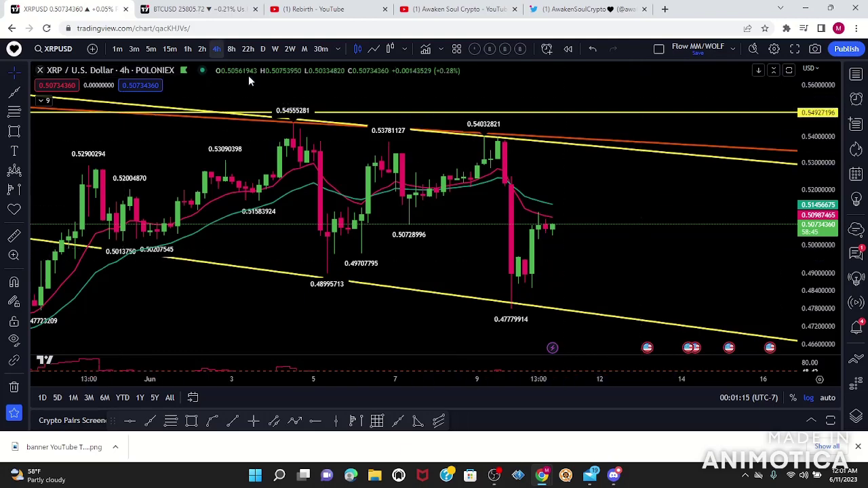
Place a horizontal line at 0.47842419 near the 9 June low and colour it green
click(672, 325)
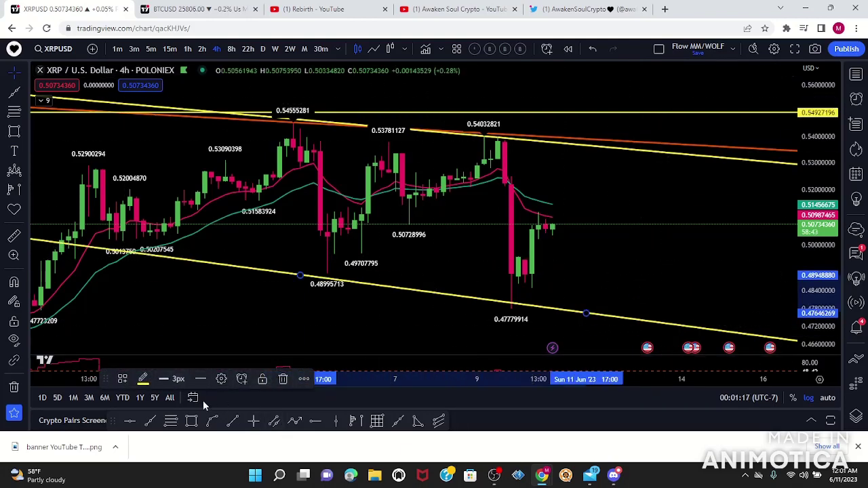
click(129, 421)
click(515, 308)
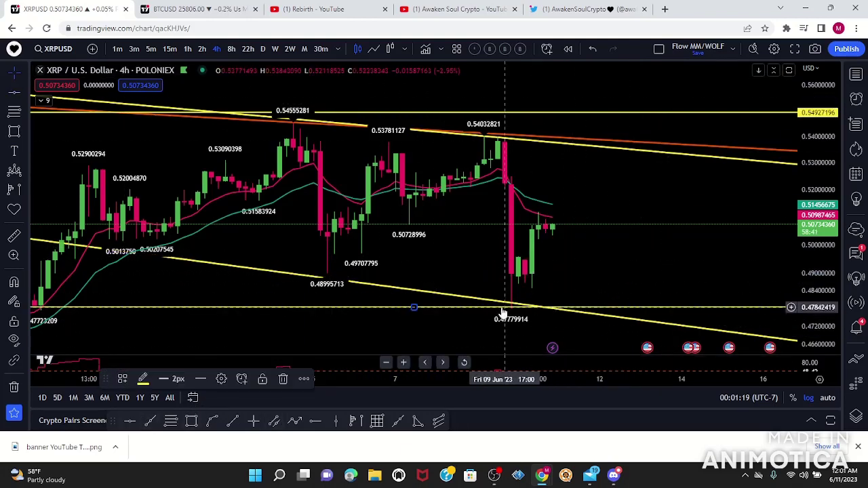
click(143, 378)
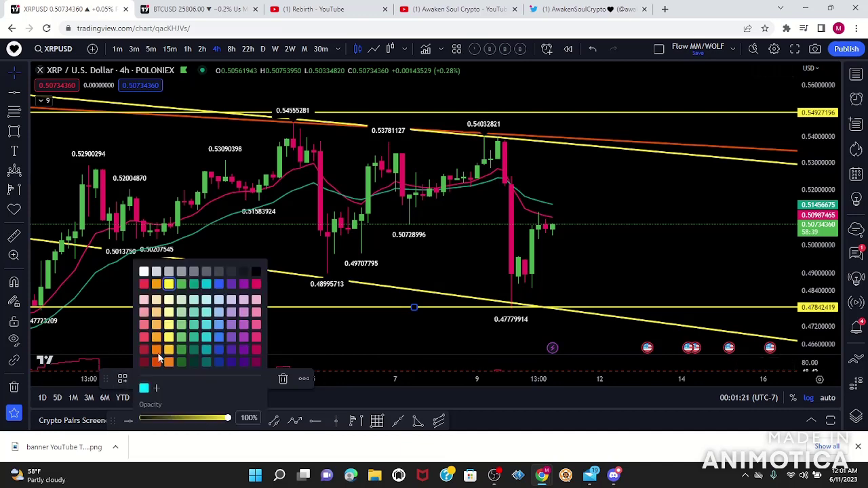
click(182, 285)
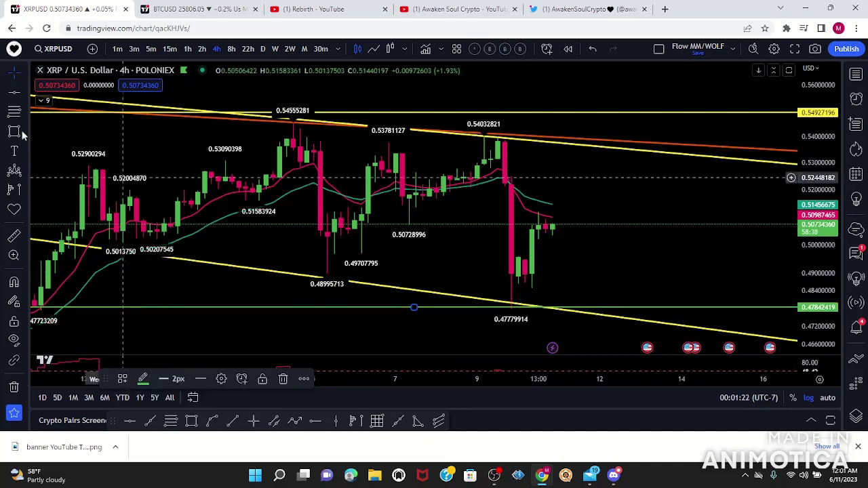
Place a second green horizontal line at 0.53982953, just below the 9 June swing high
click(13, 94)
click(483, 136)
scroll(685, 254, left, 3)
scroll(700, 256, up, 3)
scroll(698, 257, down, 5)
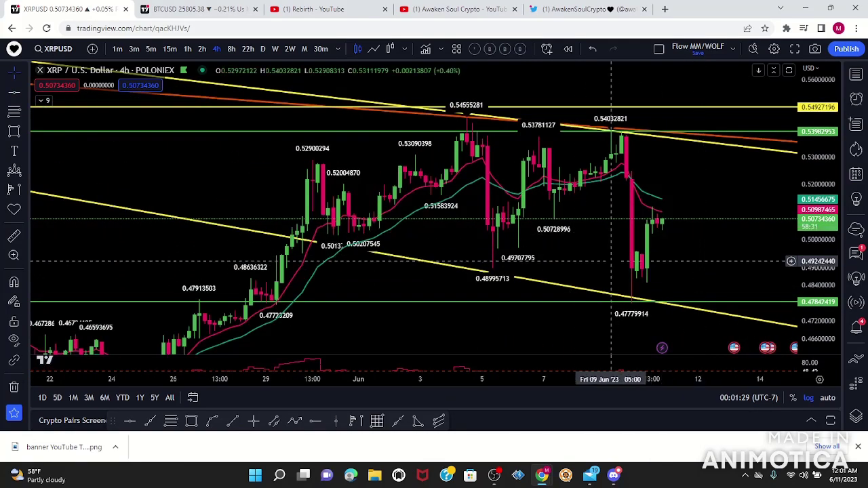
scroll(612, 261, down, 5)
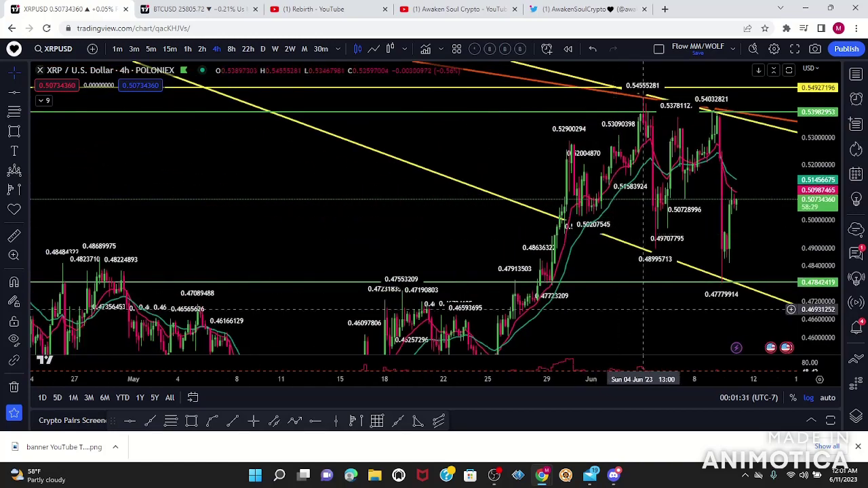
scroll(631, 274, up, 5)
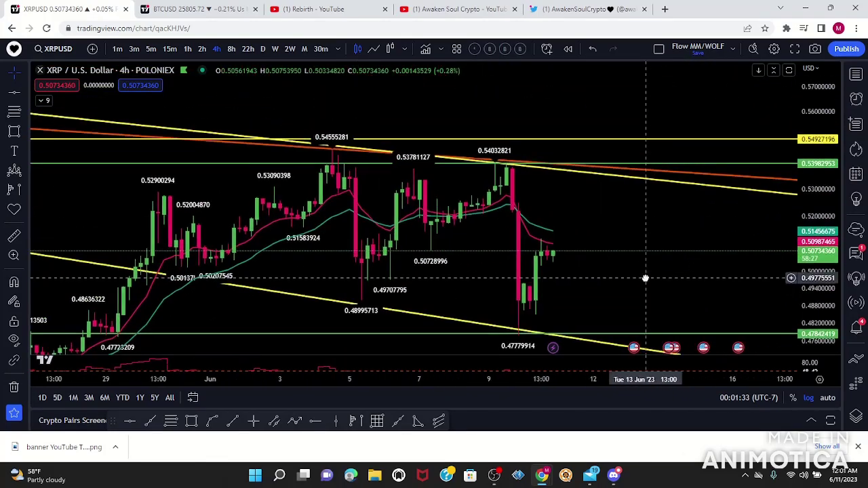
drag(707, 254, 697, 217)
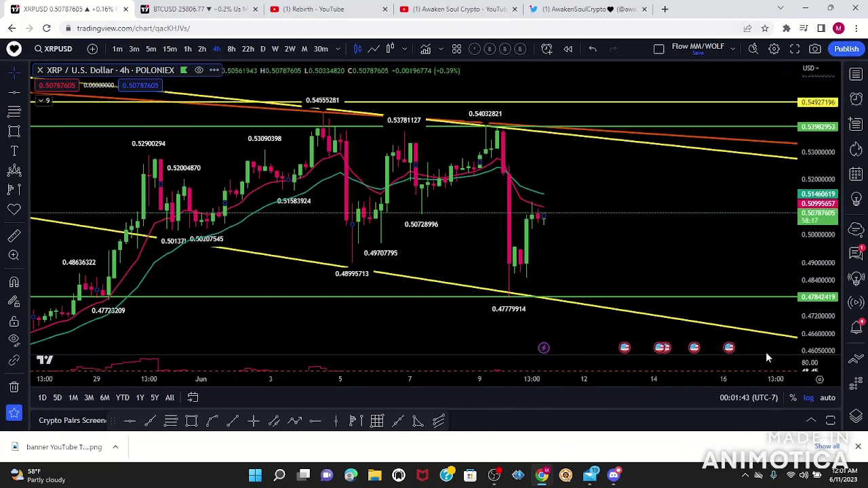
Switch to the 1-hour chart and draw an extended rising trendline from the 5 June low to about 0.5355 on 10 June
click(188, 50)
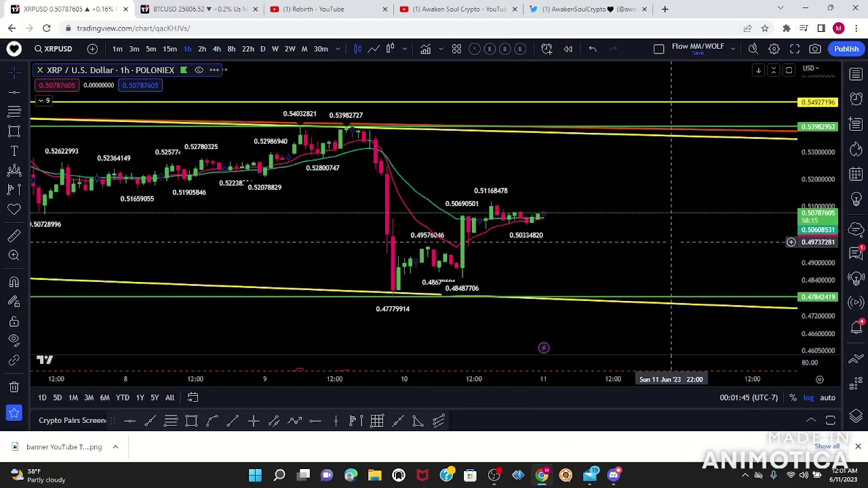
scroll(671, 242, down, 3)
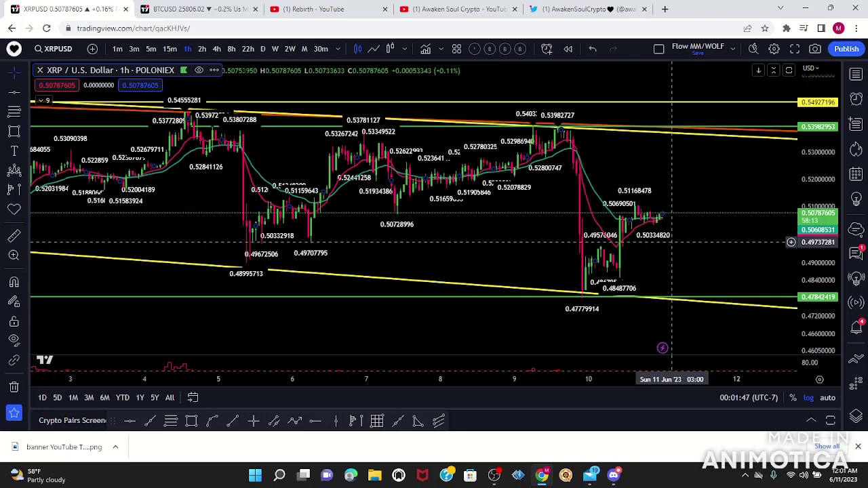
click(399, 422)
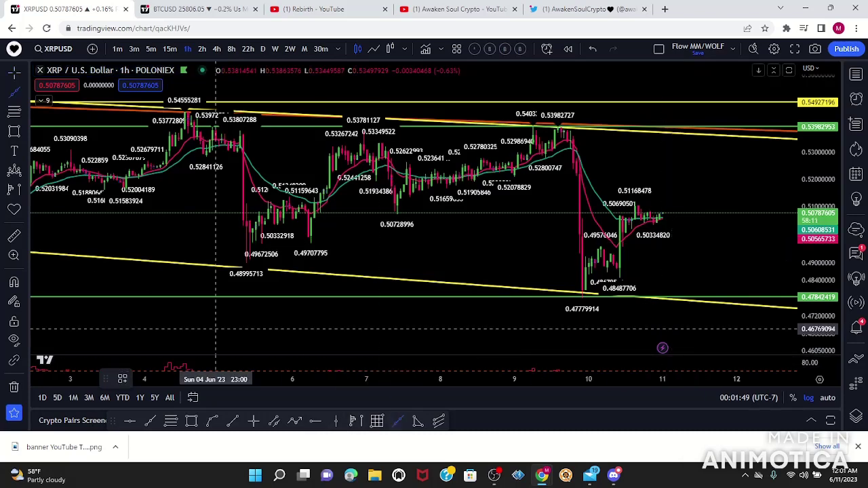
drag(242, 273, 586, 133)
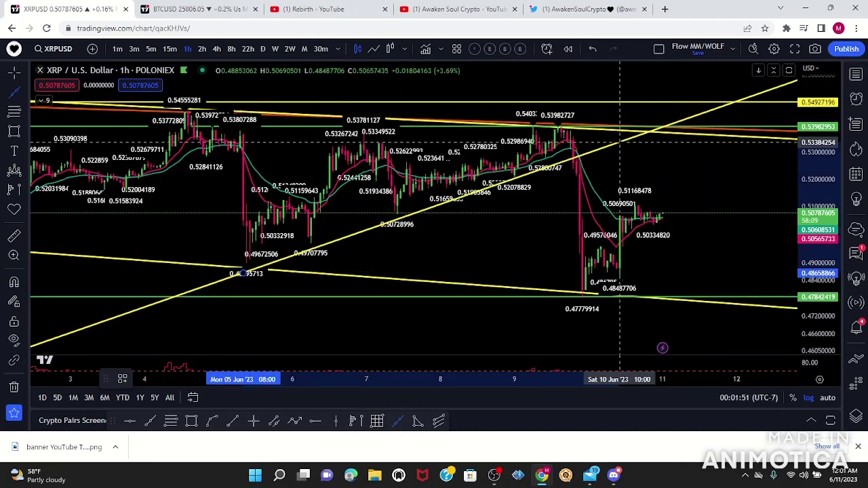
click(617, 138)
Recolour the new rising trendline from yellow to cyan
scroll(95, 328, down, 6)
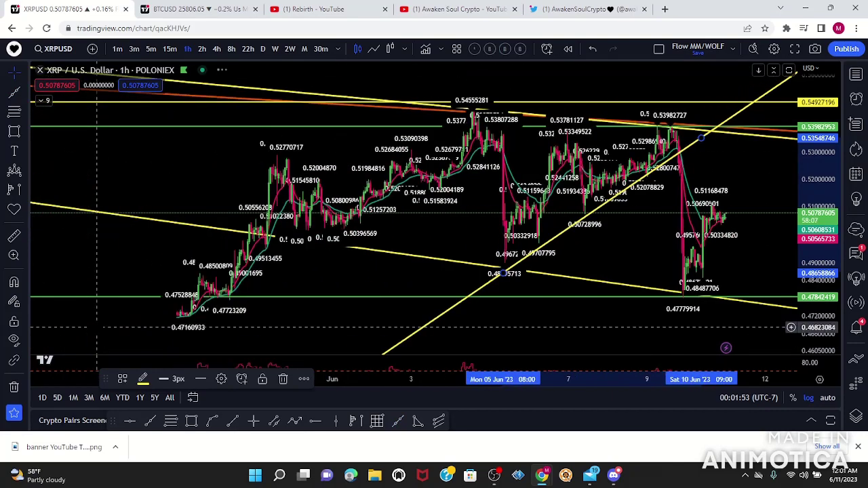
scroll(95, 328, up, 9)
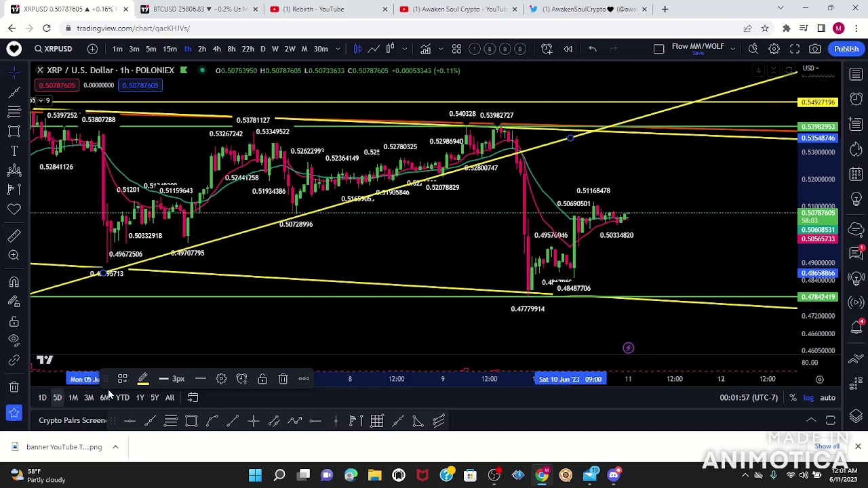
click(146, 381)
click(210, 285)
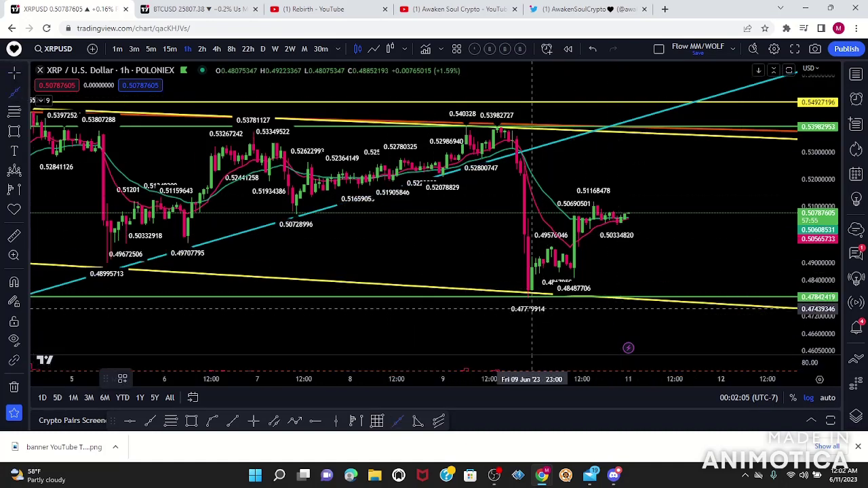
Draw a second cyan extended trendline through the 9 June low and the 10 June higher low
click(711, 217)
click(265, 246)
scroll(596, 305, up, 2)
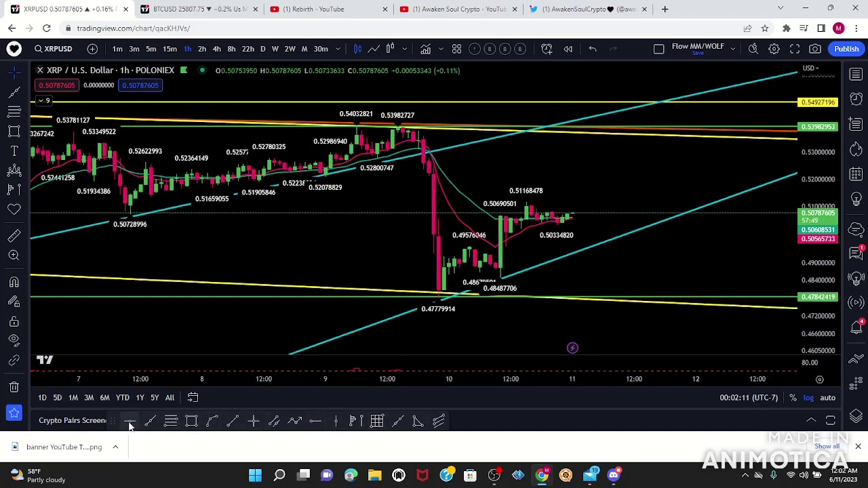
Place cyan horizontal lines at 0.51153380 and 0.50275749 around the 10 June consolidation
click(516, 203)
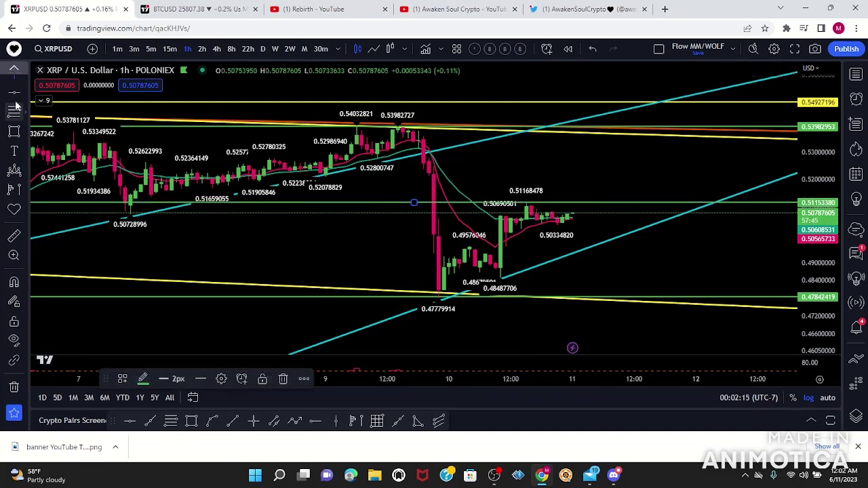
click(143, 380)
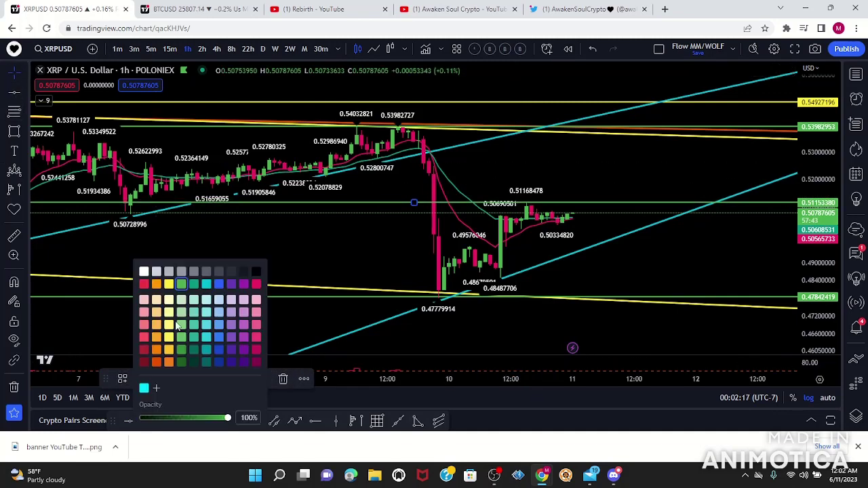
click(206, 285)
click(13, 101)
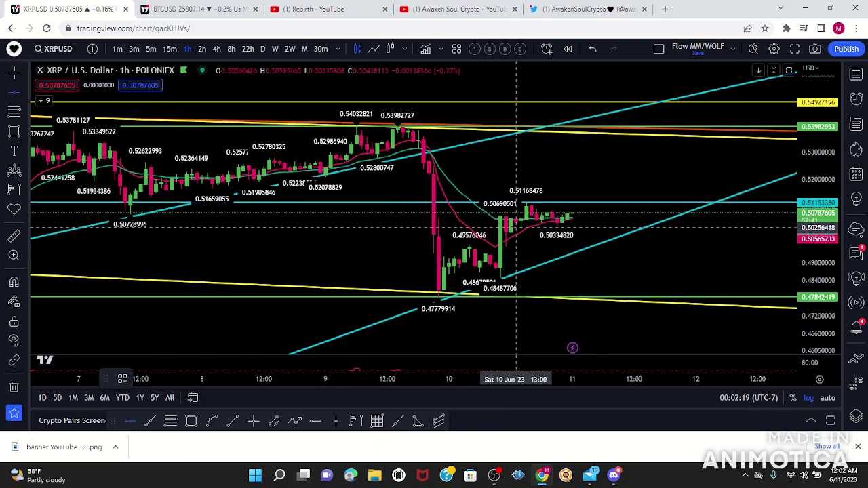
click(523, 227)
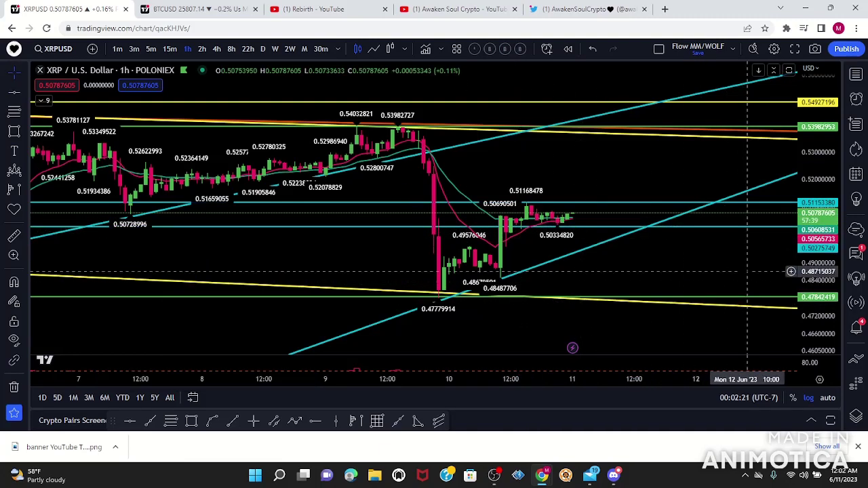
Draw a cyan extended trendline falling from above the 9 June 14:00 high to about 0.4883 on 10 June
scroll(748, 271, up, 3)
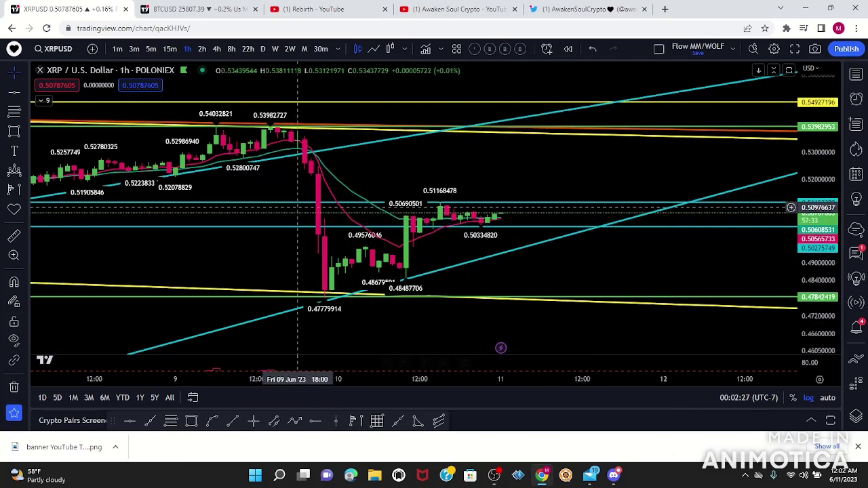
click(402, 422)
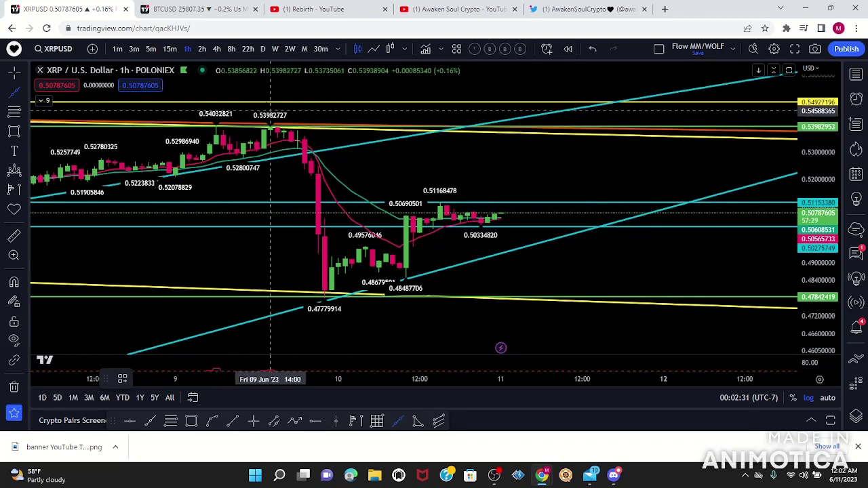
drag(265, 104, 444, 248)
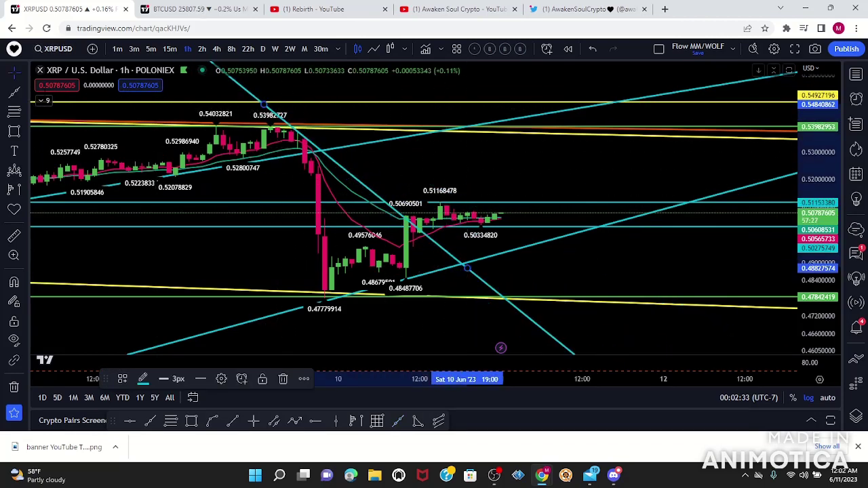
Show the Higher High Lower Low - Live indicator with its zigzag on the 1-hour chart
click(42, 101)
click(253, 127)
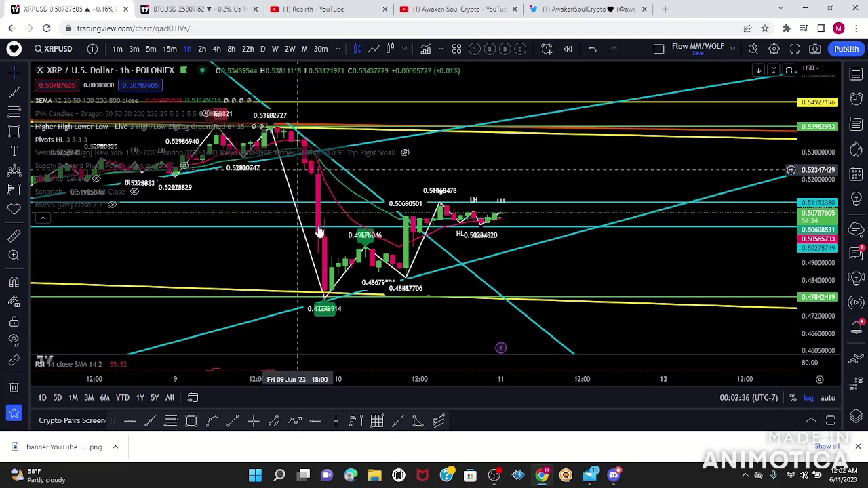
click(43, 217)
Anchor the falling cyan trendline at about 0.5402 on the second 9 June high and shift its lower endpoint about three hours later
click(266, 104)
drag(265, 103, 271, 125)
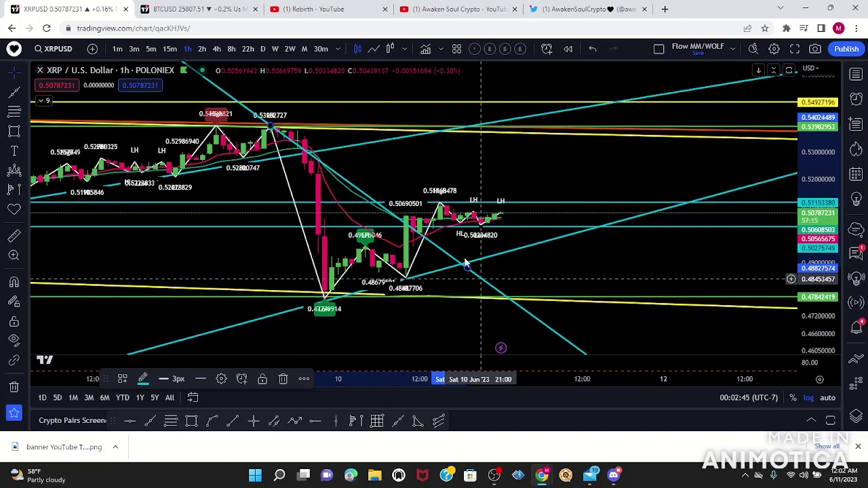
drag(467, 269, 487, 269)
Draw an orange trendline over the 10 June lower highs, from about 0.5153 at 10:00 to about 0.509 at 07:00 on 11 June
drag(823, 255, 813, 62)
drag(489, 278, 617, 198)
scroll(581, 193, up, 8)
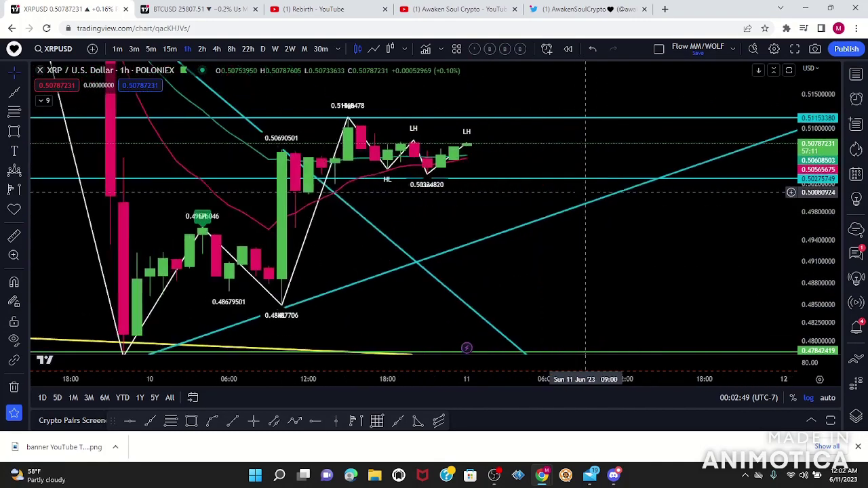
drag(464, 198, 574, 221)
drag(539, 244, 554, 272)
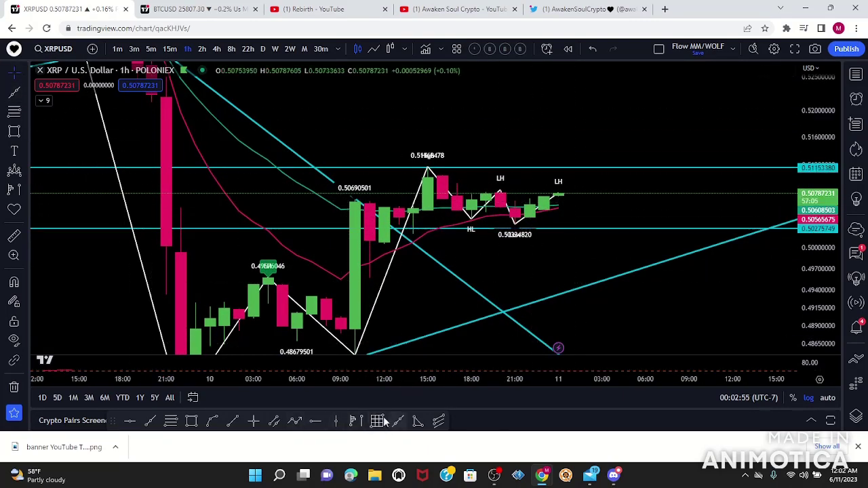
click(234, 422)
click(355, 142)
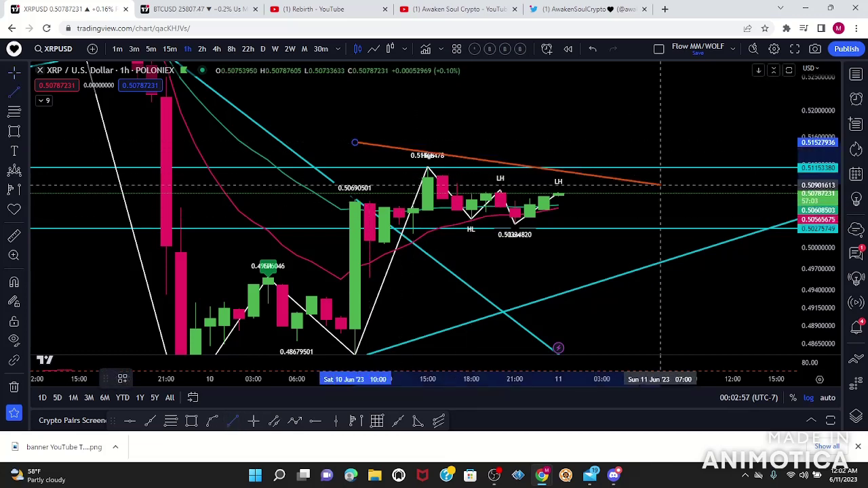
click(661, 188)
Draw a rising orange trendline under the 10 June higher lows, meeting the upper line at the triangle's apex
click(14, 91)
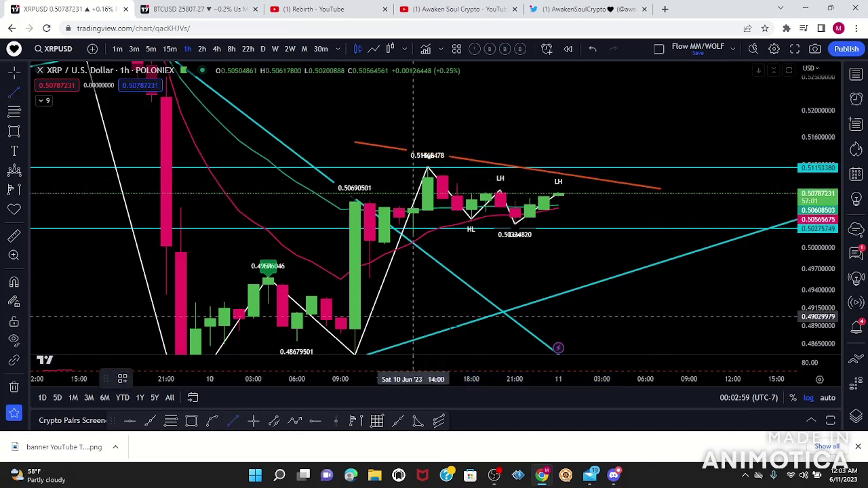
click(370, 251)
drag(814, 121, 814, 229)
drag(740, 263, 708, 271)
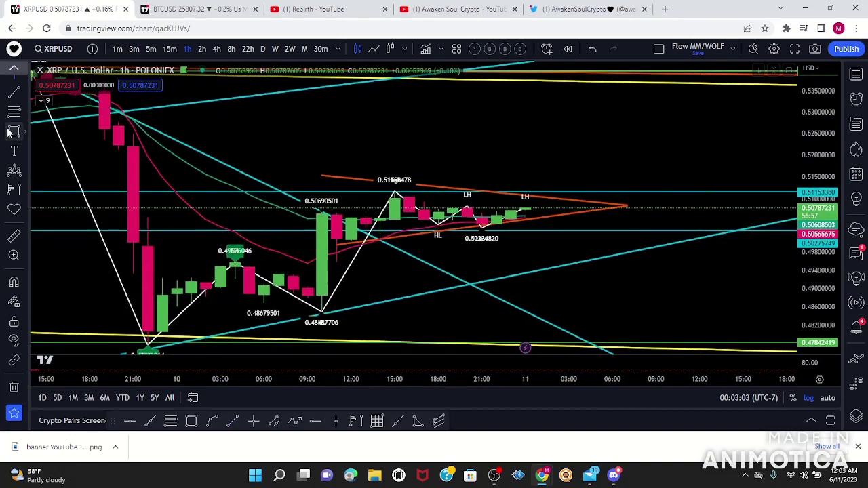
Draw a vertical line from the triangle's upper edge to the 10 June 10:00 low and move it to 04:00 on 11 June as an upside target reaching about 0.5417
click(14, 73)
click(322, 182)
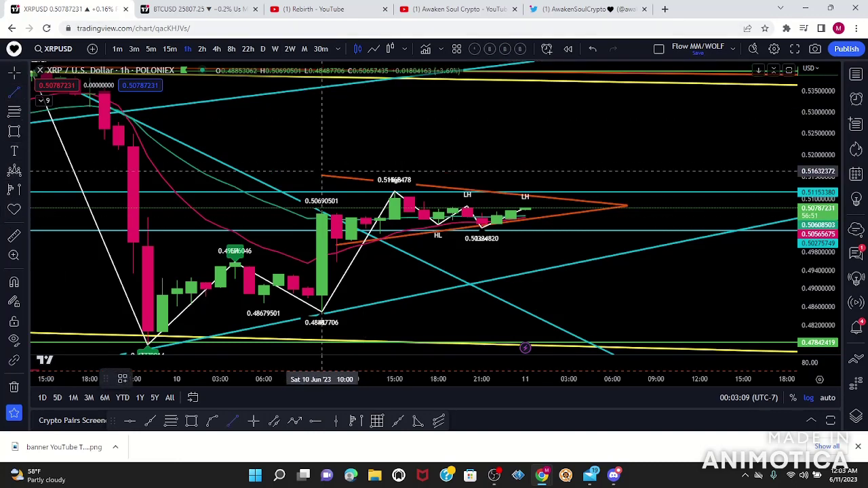
click(321, 321)
drag(324, 253, 585, 138)
drag(673, 167, 677, 227)
drag(760, 167, 762, 197)
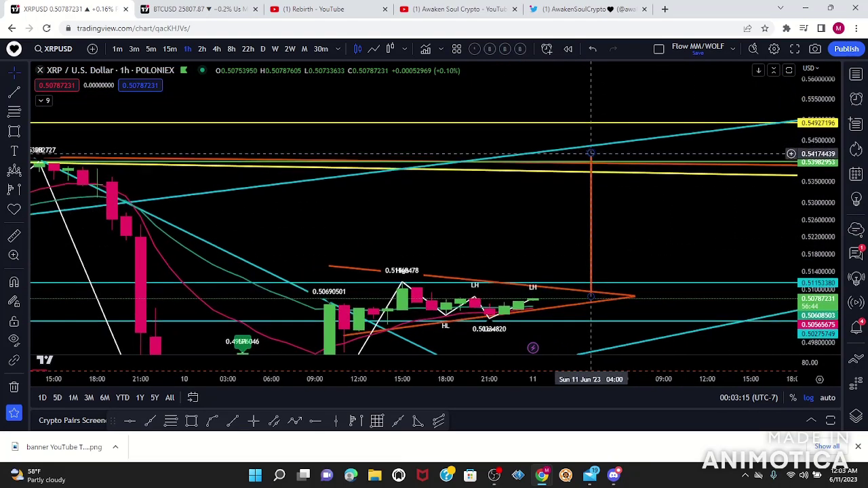
Draw a vertical line across the triangle's widest part and move it below the lower edge at 03:00 on 11 June as a downside target
scroll(615, 146, down, 3)
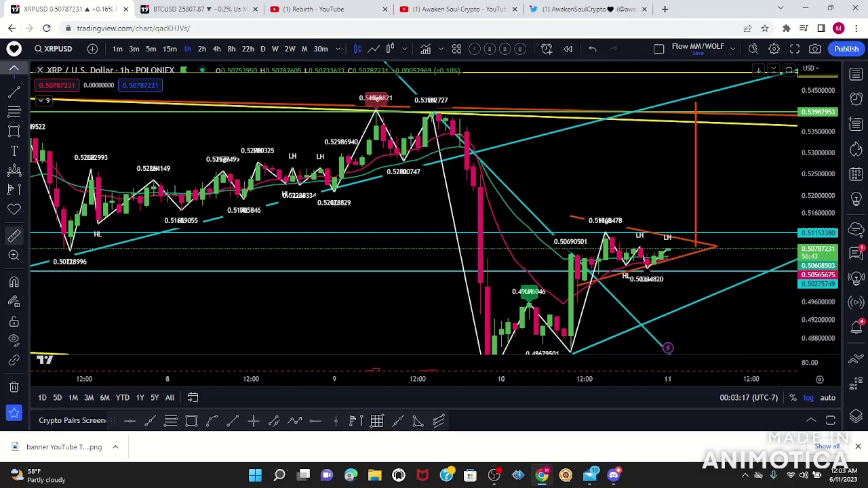
scroll(396, 230, up, 3)
drag(640, 184, 645, 178)
drag(713, 259, 701, 194)
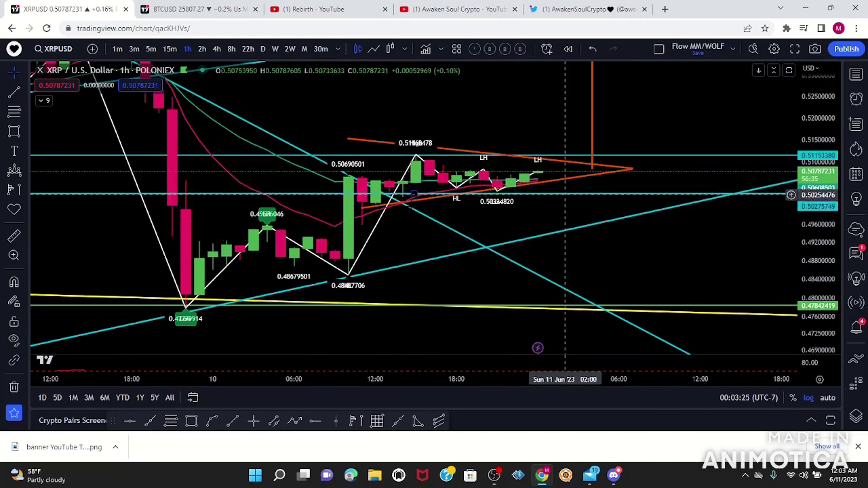
drag(816, 243, 816, 130)
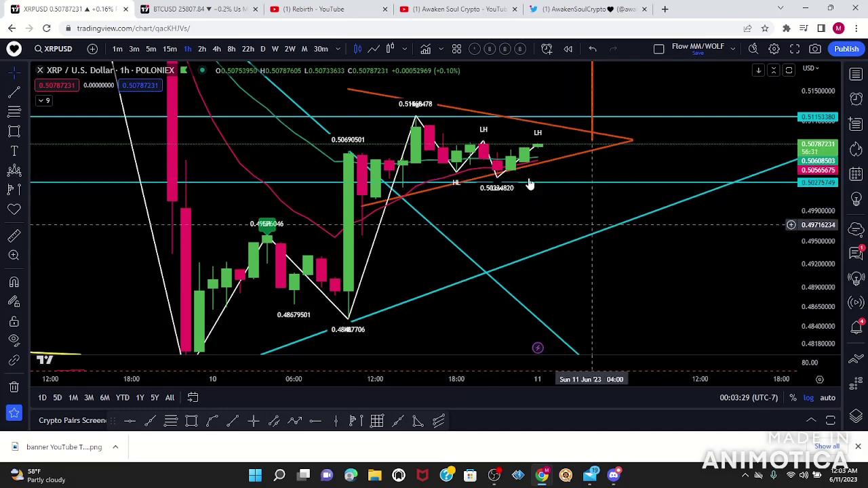
click(362, 98)
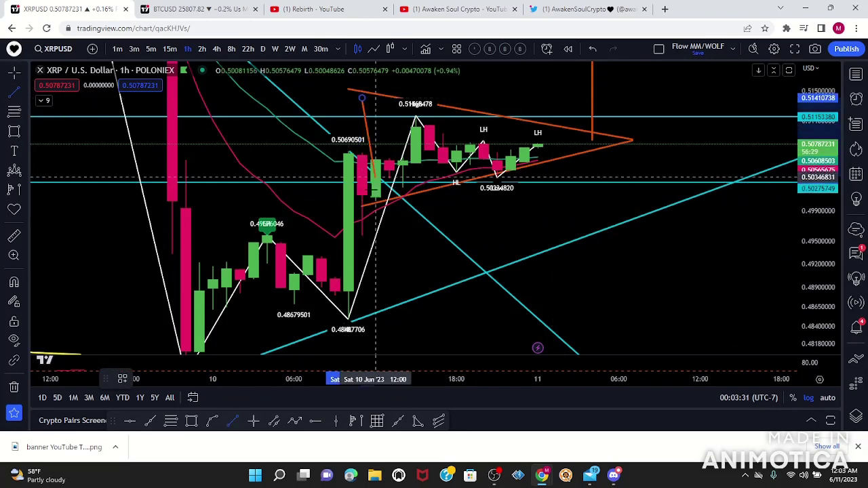
click(363, 204)
drag(364, 135, 581, 187)
drag(687, 235, 697, 174)
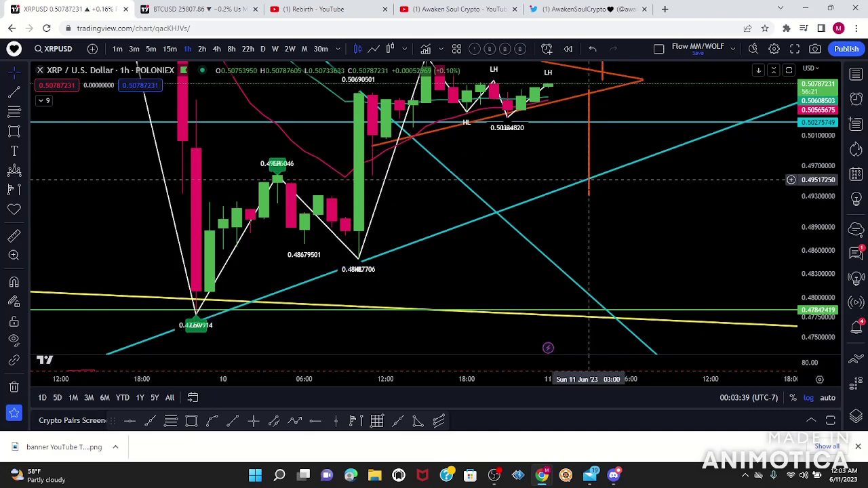
drag(724, 246, 754, 275)
scroll(656, 298, down, 3)
scroll(656, 299, up, 7)
drag(816, 312, 637, 296)
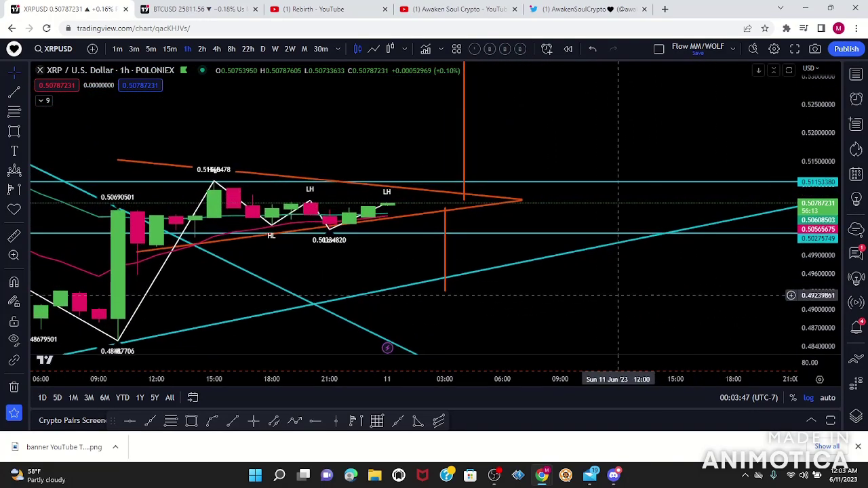